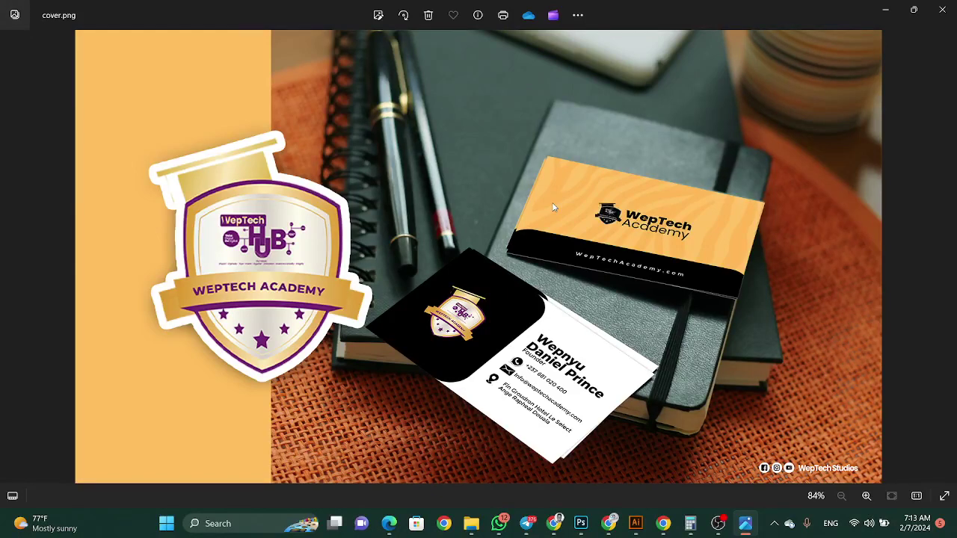
Create a new 3.5 × 2 inch, 300 ppi document from the Print presets
left_click(581, 524)
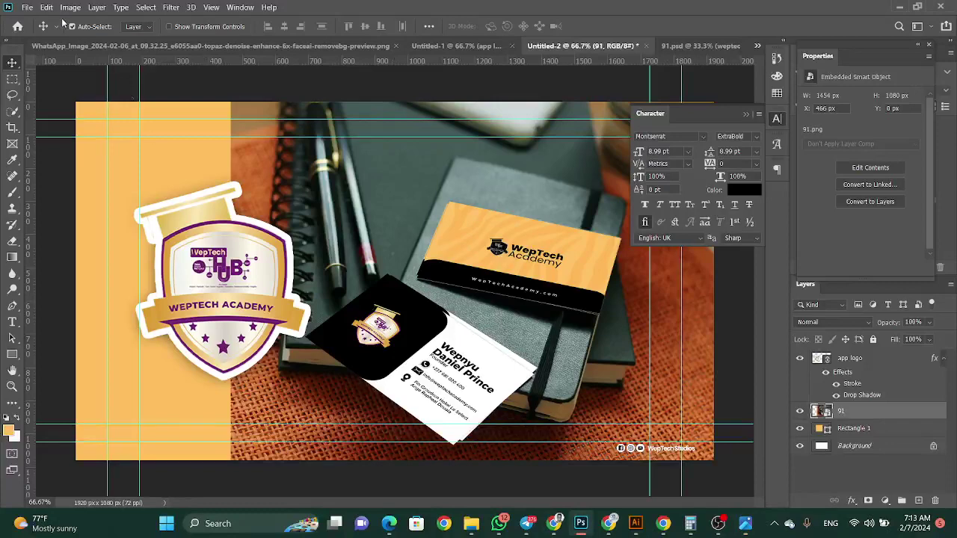
left_click(27, 7)
left_click(36, 20)
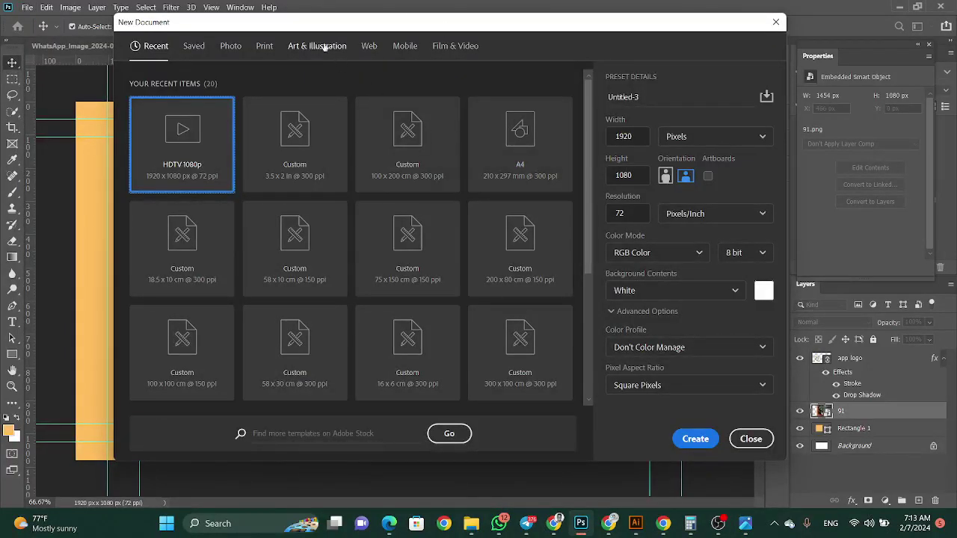
left_click(264, 46)
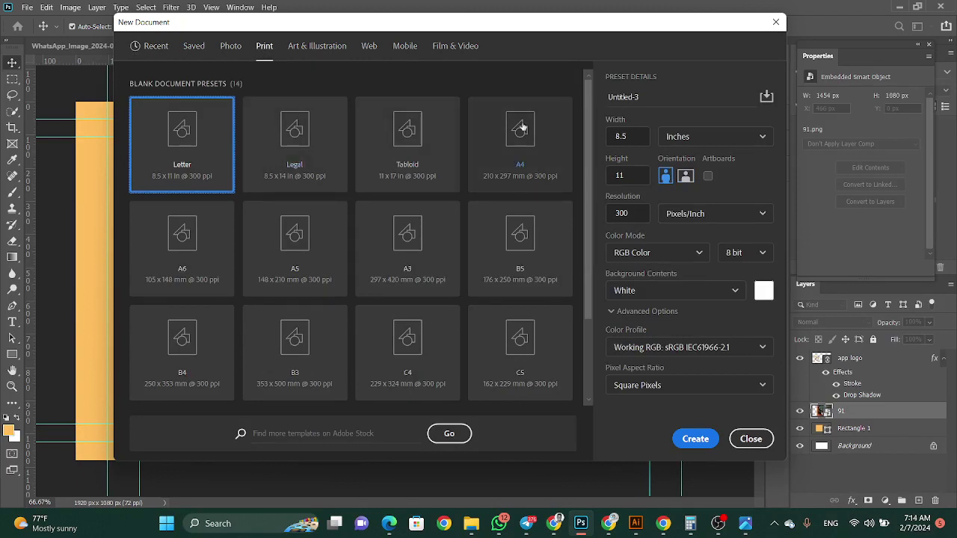
left_click(627, 136)
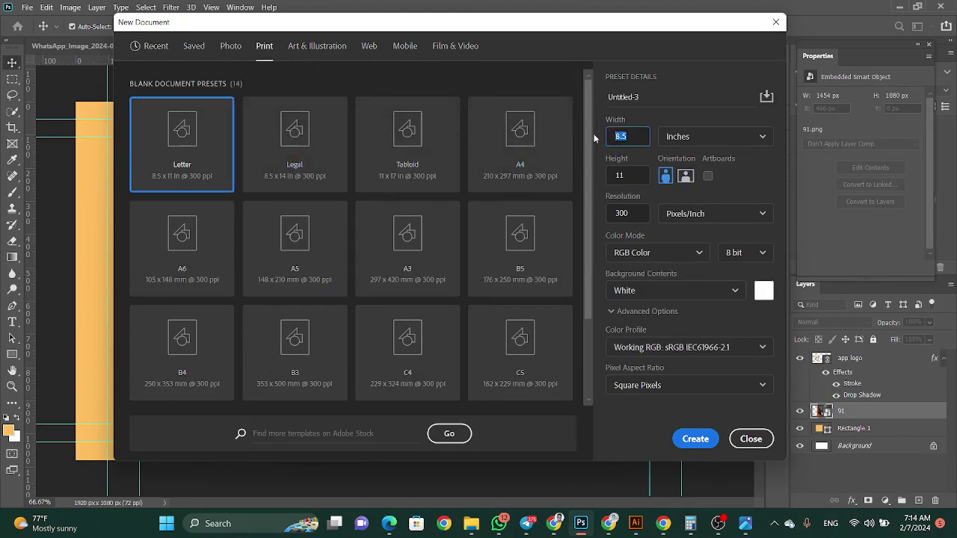
type("3.5")
left_click(587, 182)
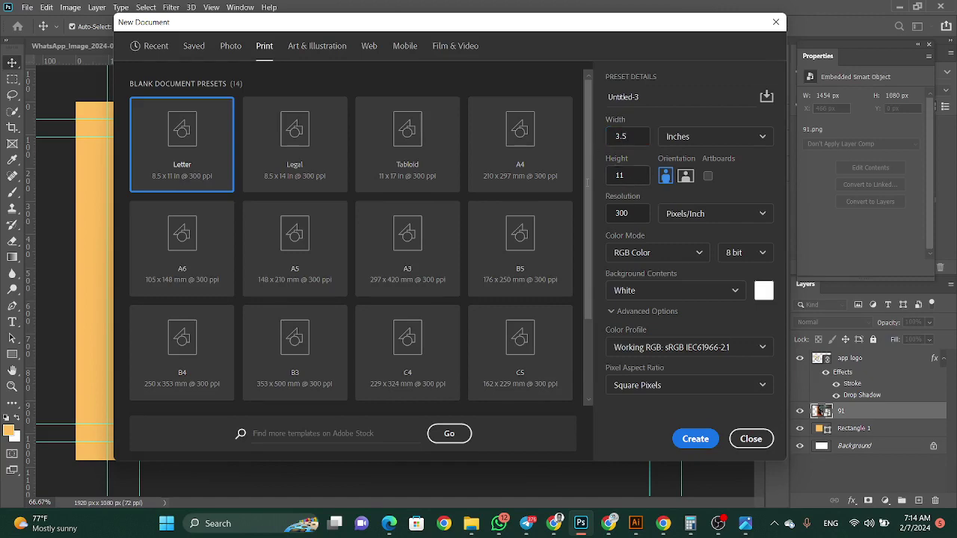
left_click(645, 180)
type("2")
left_click(695, 441)
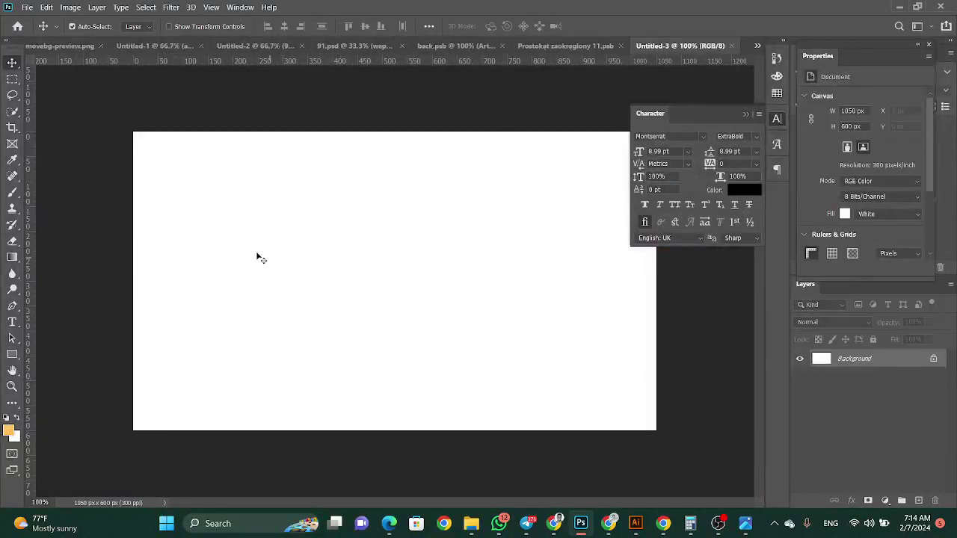
Turn the canvas into Artboard 1 and add a second 1050 × 600 px artboard to its right
right_click(12, 62)
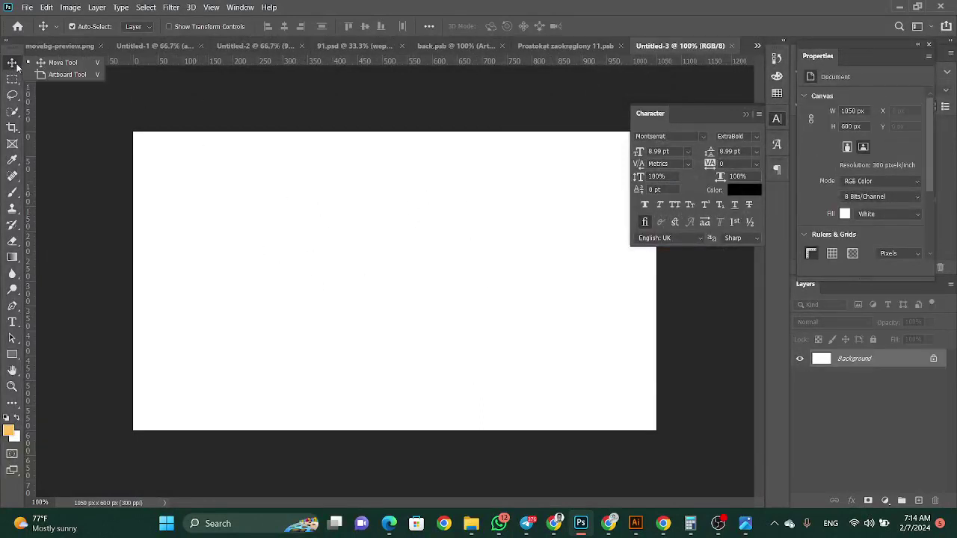
left_click(50, 73)
left_click_drag(133, 132, 658, 432)
left_click(686, 281)
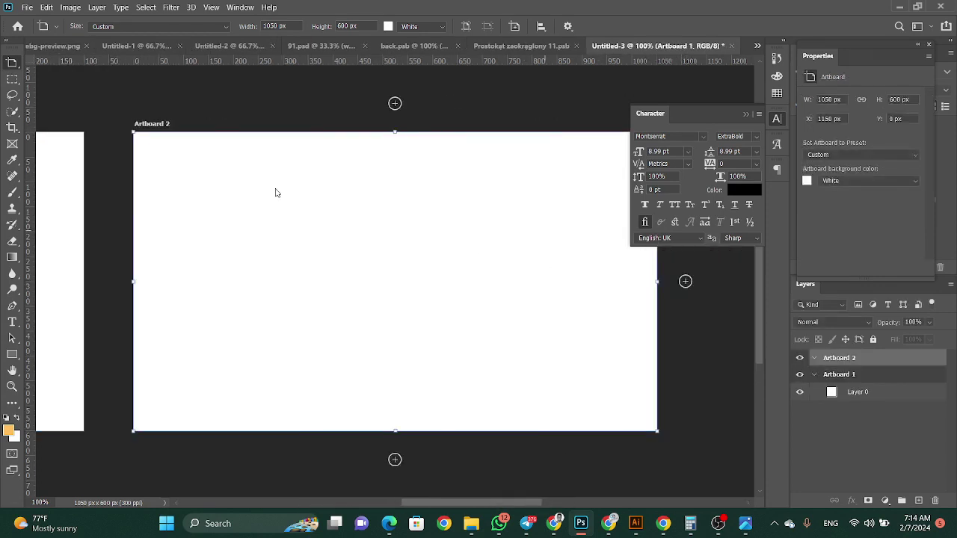
left_click(12, 63)
left_click(46, 61)
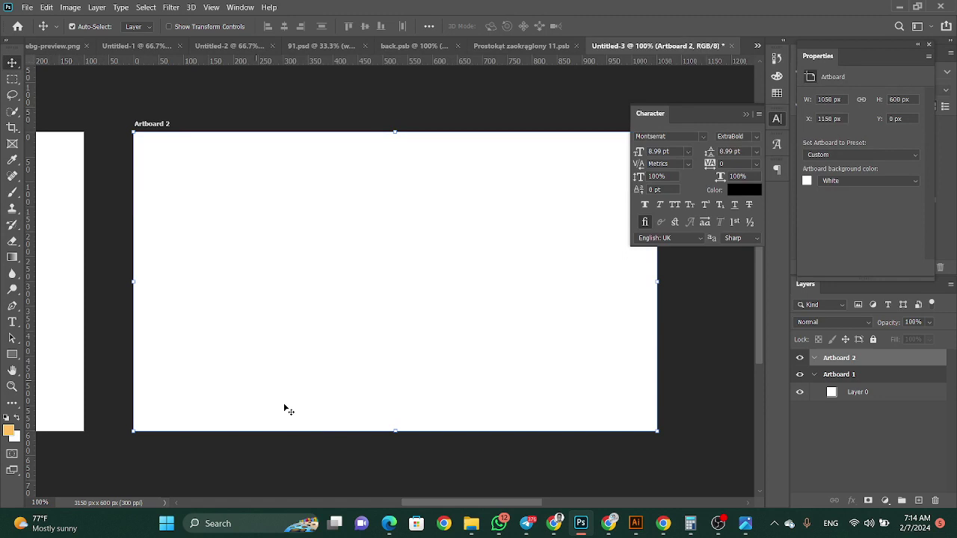
left_click_drag(436, 503, 310, 412)
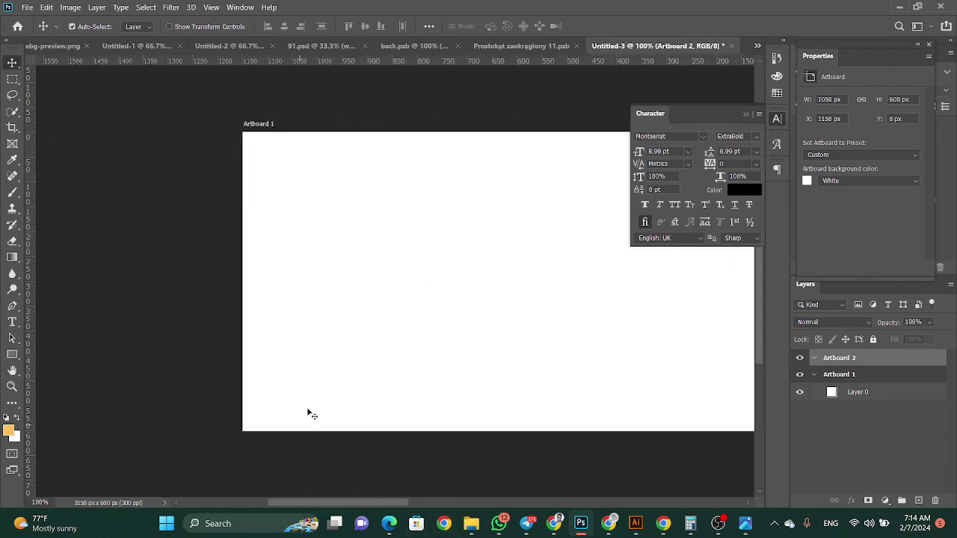
Draw an orange rectangle covering all of Artboard 1
left_click(316, 396)
left_click(12, 355)
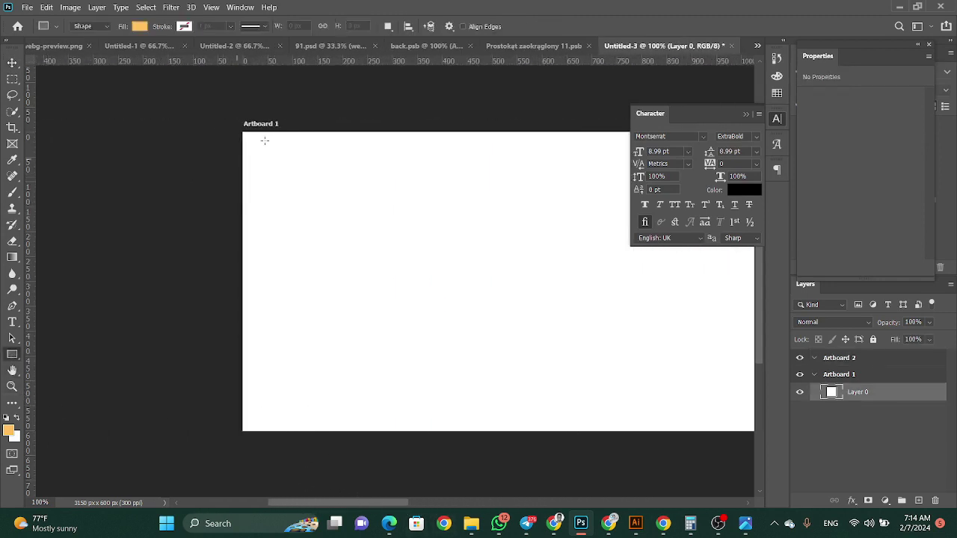
left_click_drag(329, 504, 363, 505)
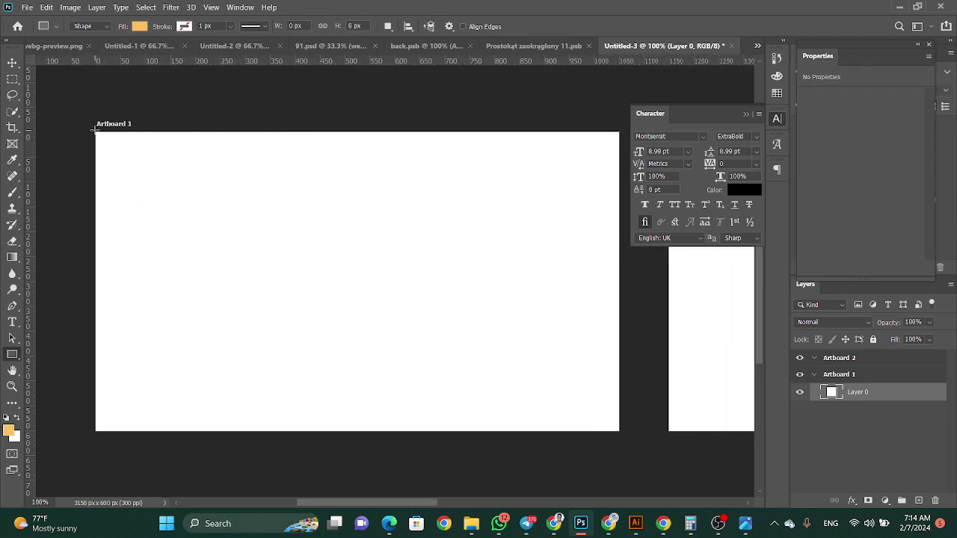
left_click_drag(93, 127, 619, 433)
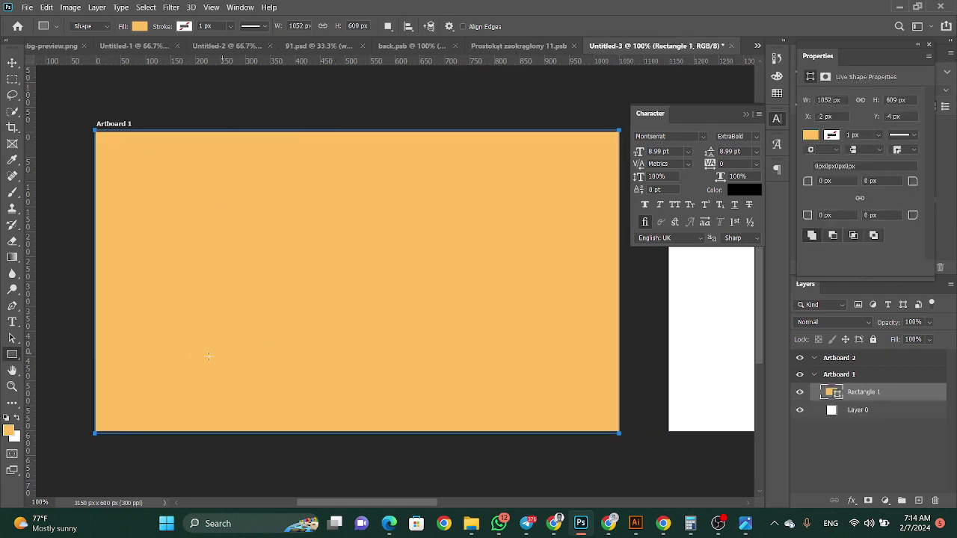
Add a black-filled band across the bottom of Artboard 1
left_click(9, 431)
left_click_drag(741, 218, 544, 300)
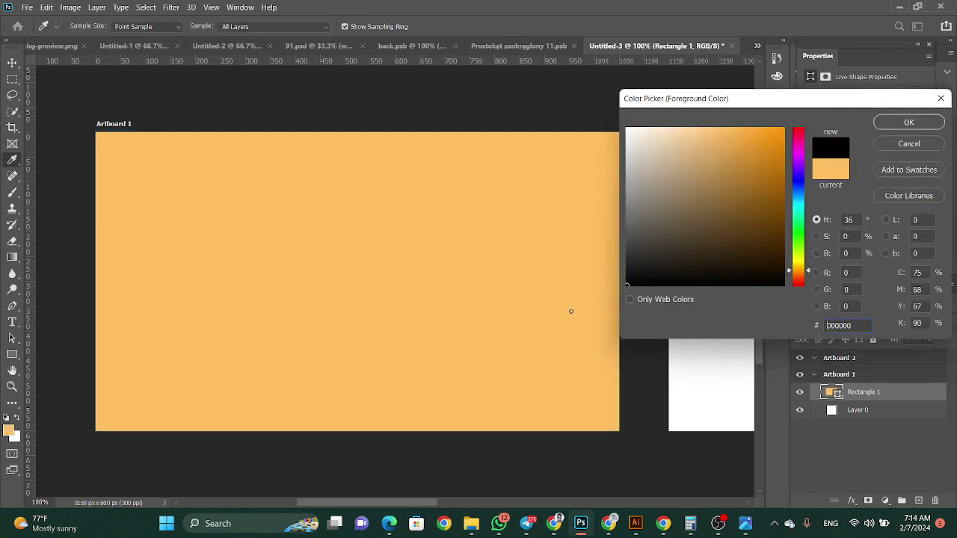
left_click(888, 123)
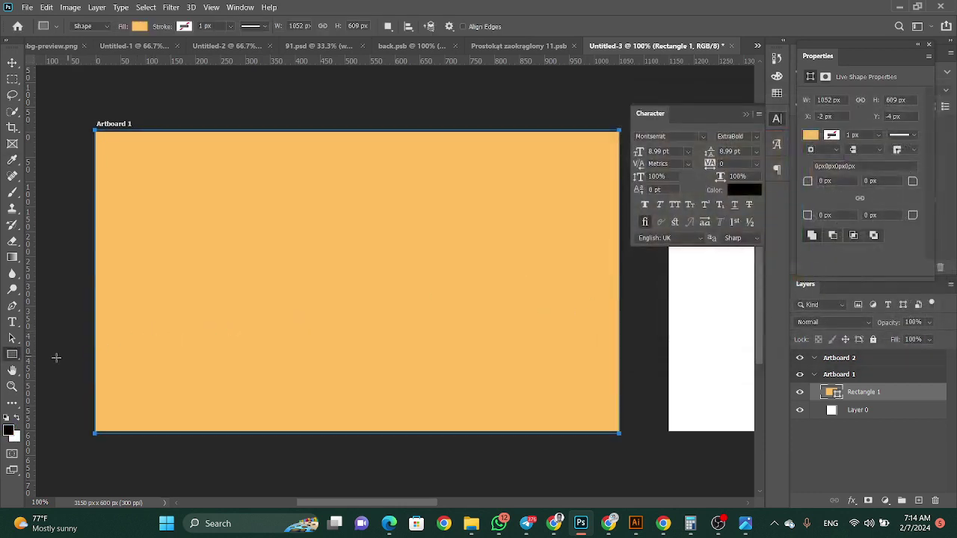
left_click_drag(95, 351, 620, 432)
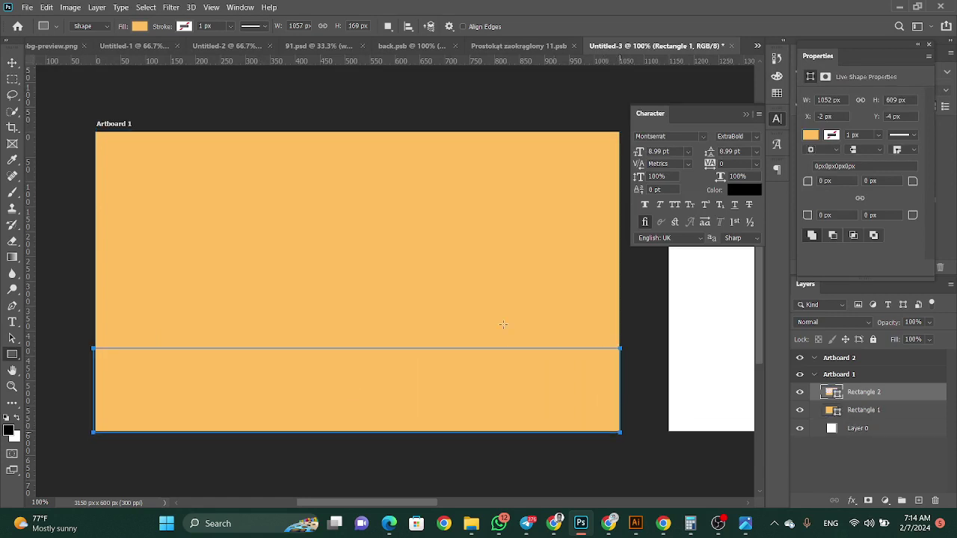
left_click(811, 135)
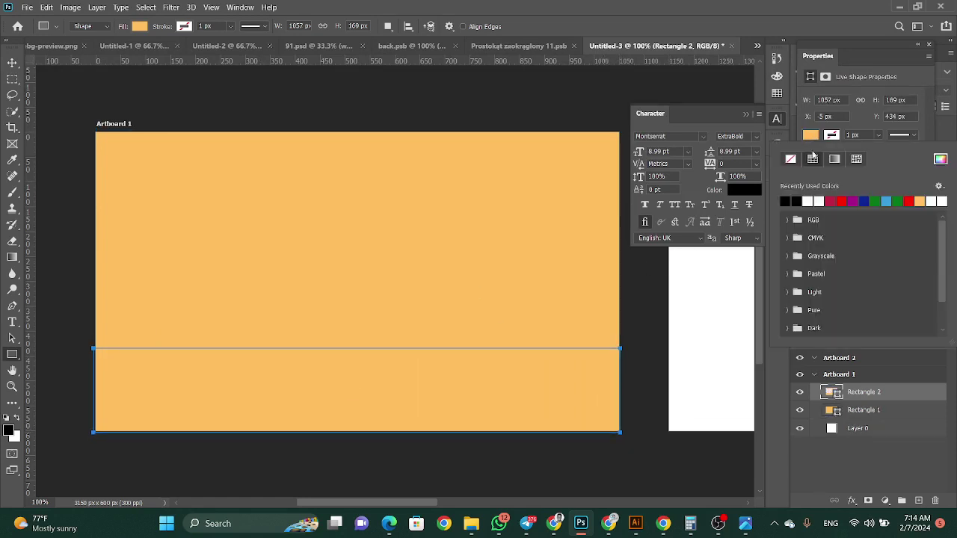
left_click(785, 201)
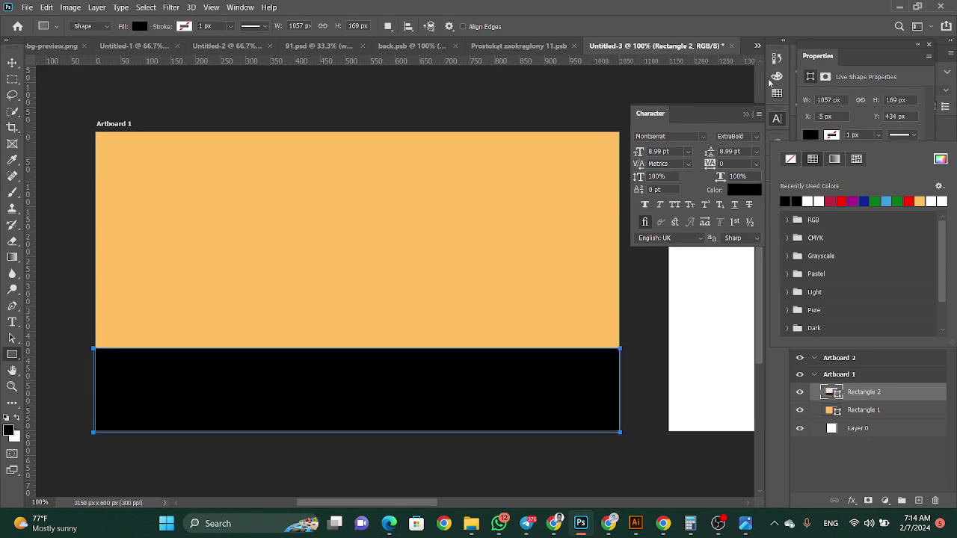
left_click(904, 78)
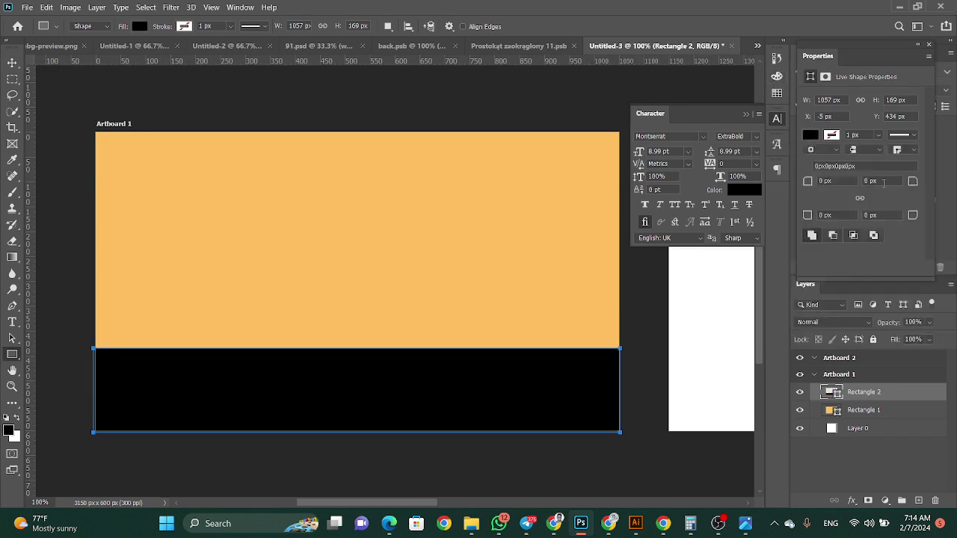
Round the black band's top corners, setting the top-left radius to 100 px
left_click(884, 181)
type("100")
left_click(851, 181)
type("19")
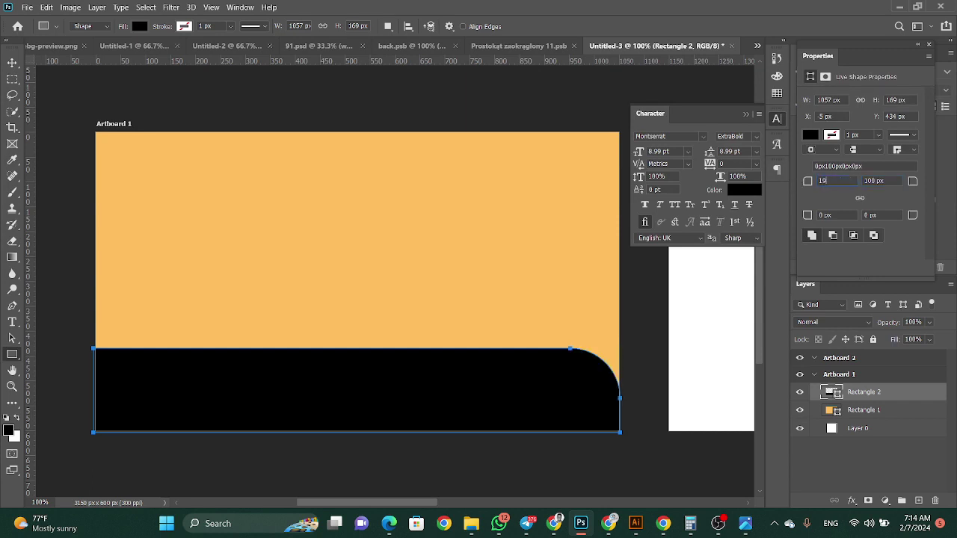
type("9")
left_click(875, 183)
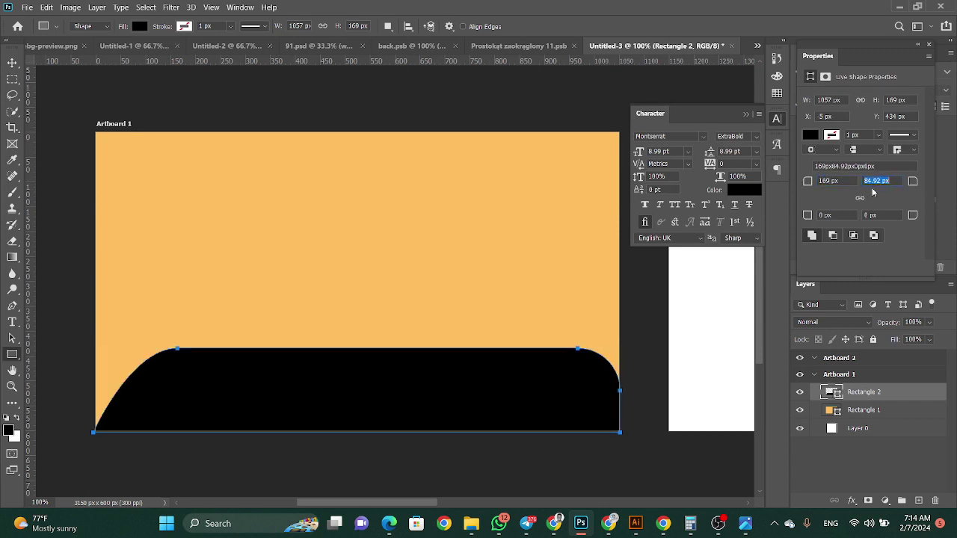
left_click(838, 183)
type("100")
key("Return")
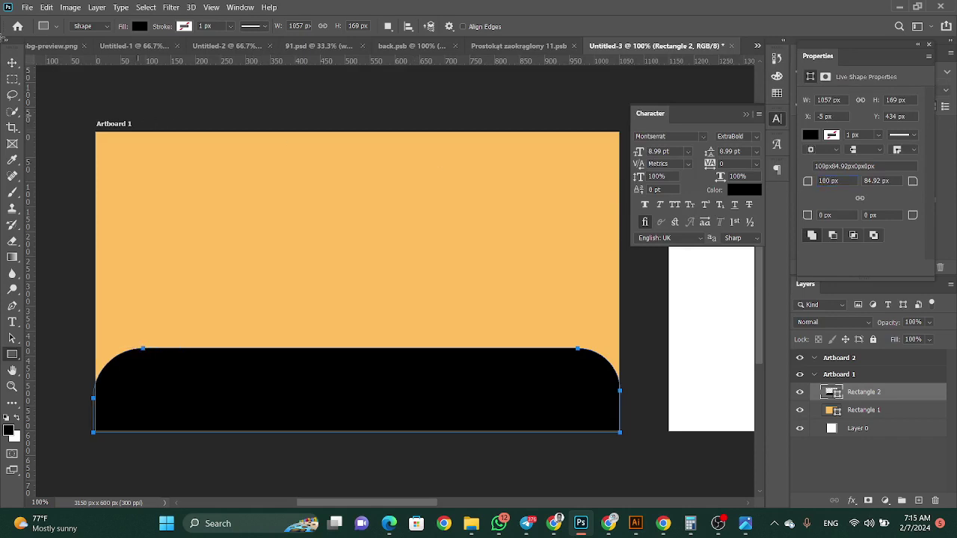
left_click(12, 62)
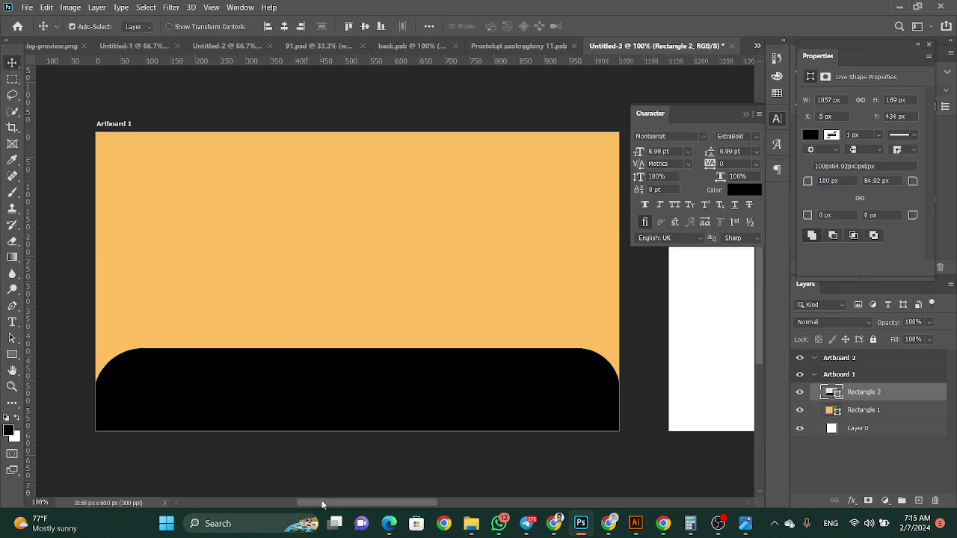
Draw a black panel along the left side of Artboard 2
left_click_drag(327, 505, 439, 492)
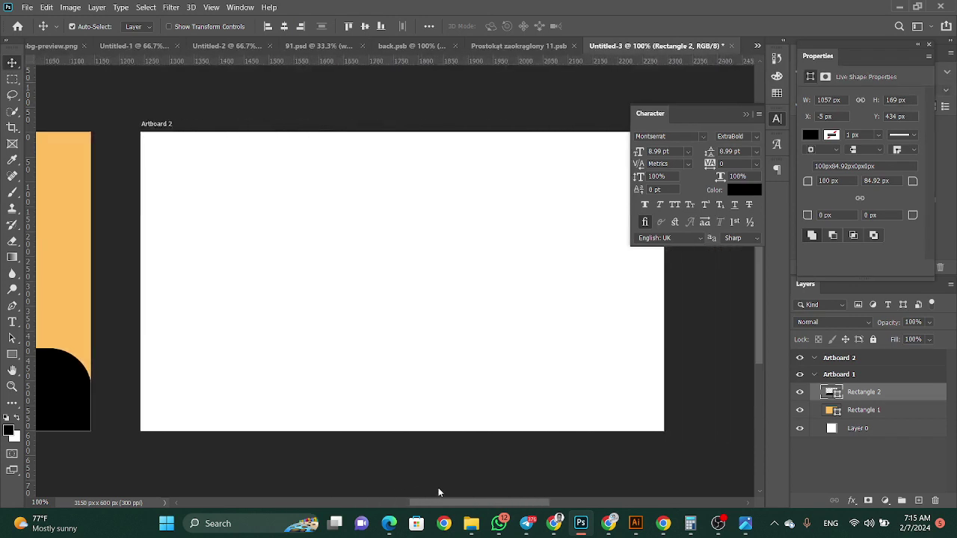
left_click(12, 354)
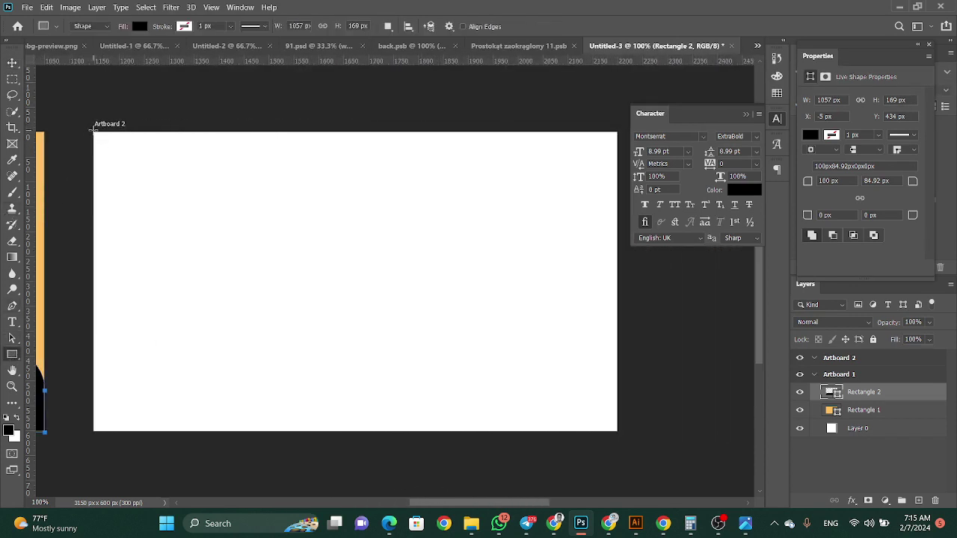
left_click_drag(93, 132, 315, 431)
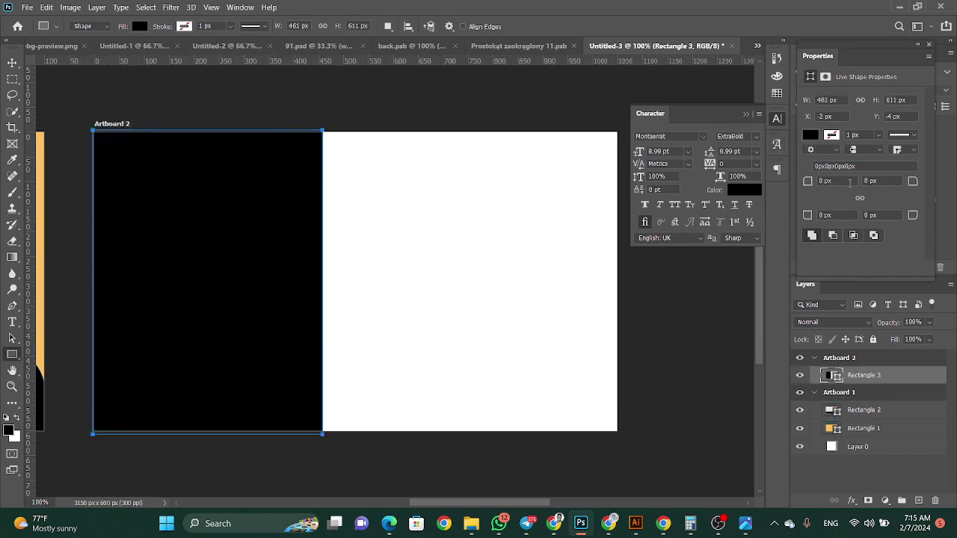
Round the black panel's right-hand corners to 100 px
left_click(882, 215)
type("100")
key("Return")
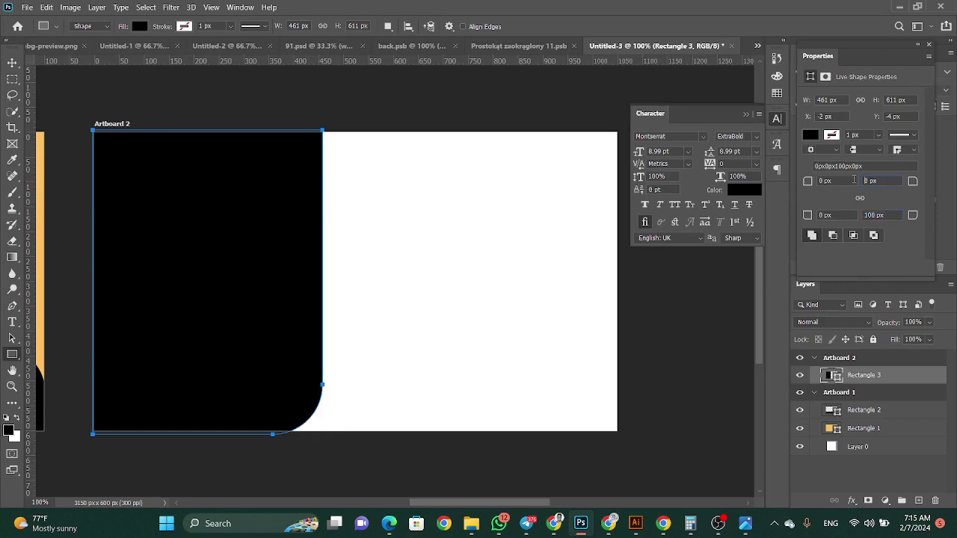
left_click(854, 180)
type("100")
key("BackSpace")
left_click(7, 65)
Scroll the view right and bring up the File menu
left_click(240, 7)
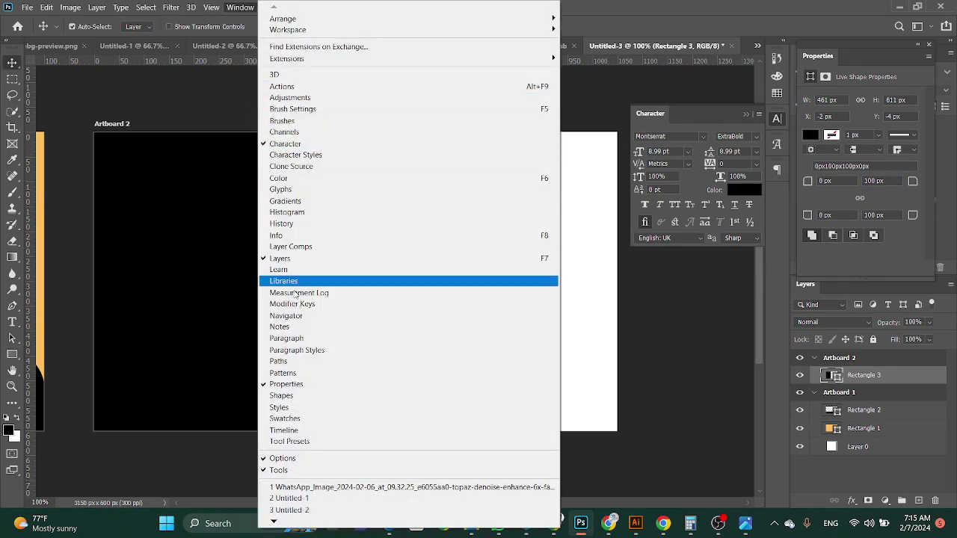
left_click(772, 424)
left_click_drag(419, 503, 309, 477)
scroll(310, 479, "right", 2)
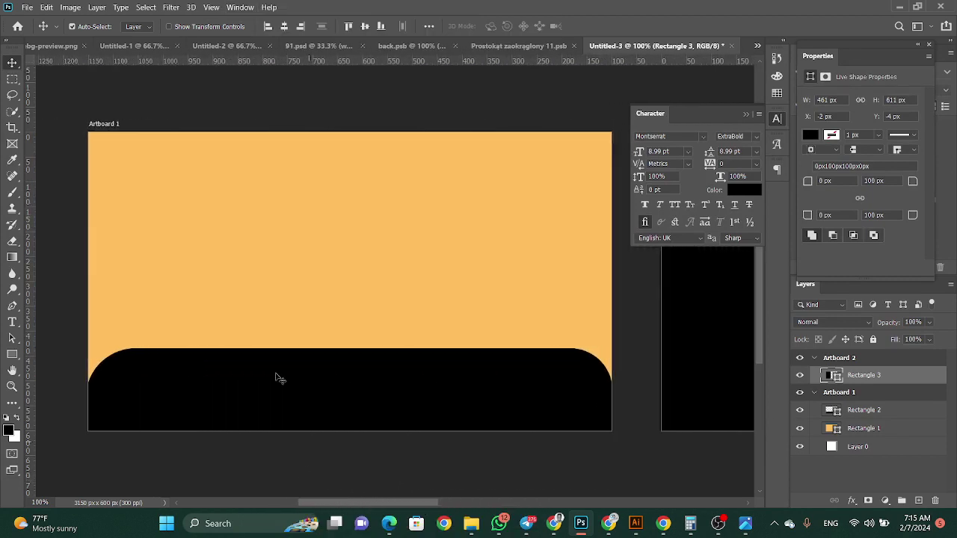
left_click(27, 7)
Place png a.png as a linked logo, shrink it by half and centre it on the orange front card
left_click(86, 254)
left_click(451, 133)
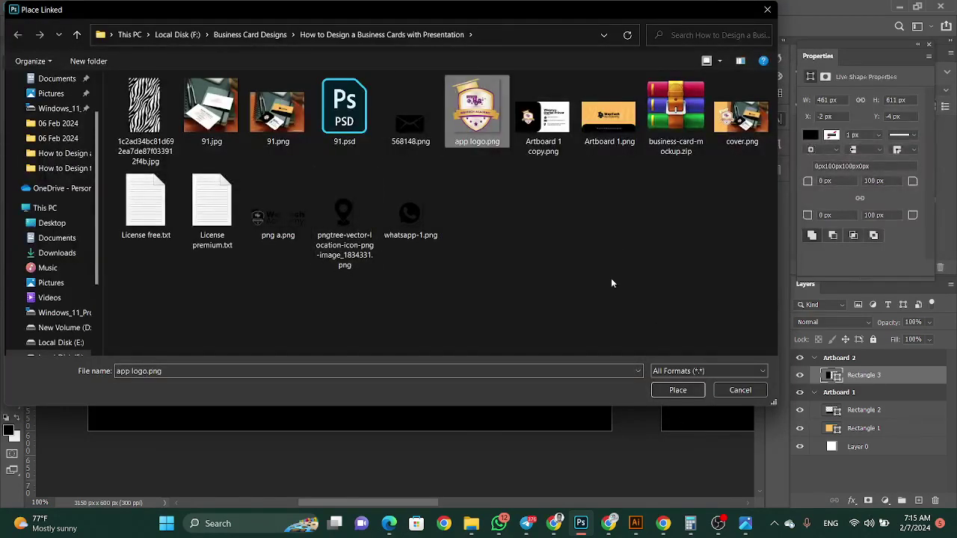
left_click(276, 224)
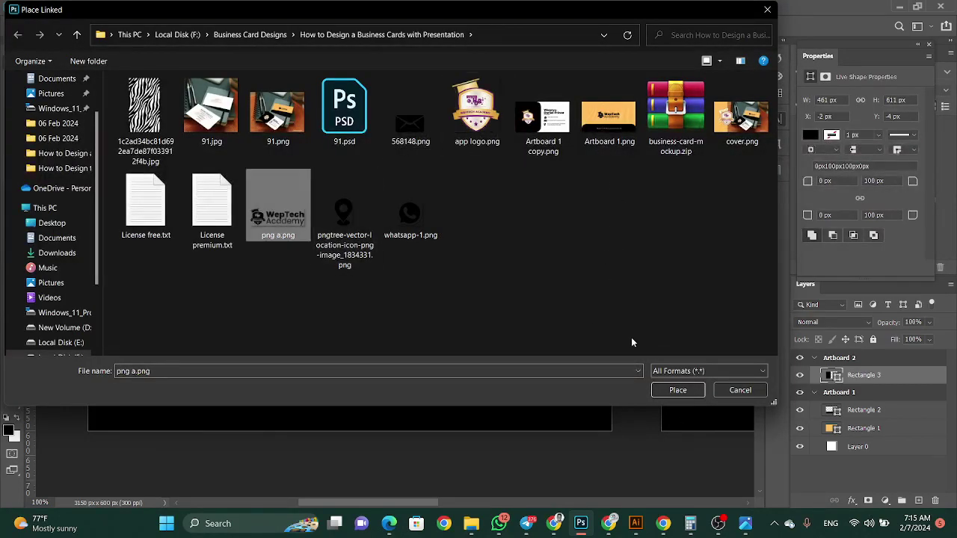
left_click(677, 391)
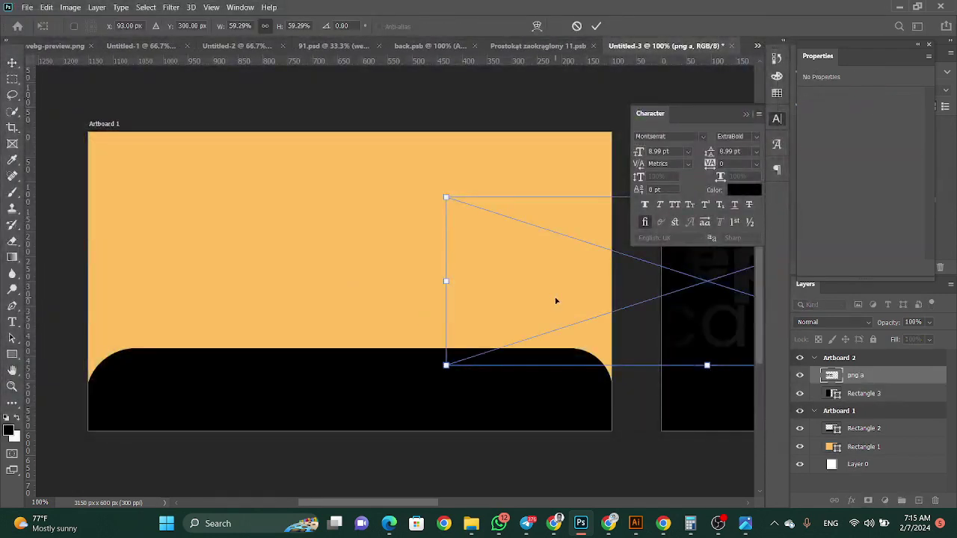
left_click_drag(556, 299, 213, 261)
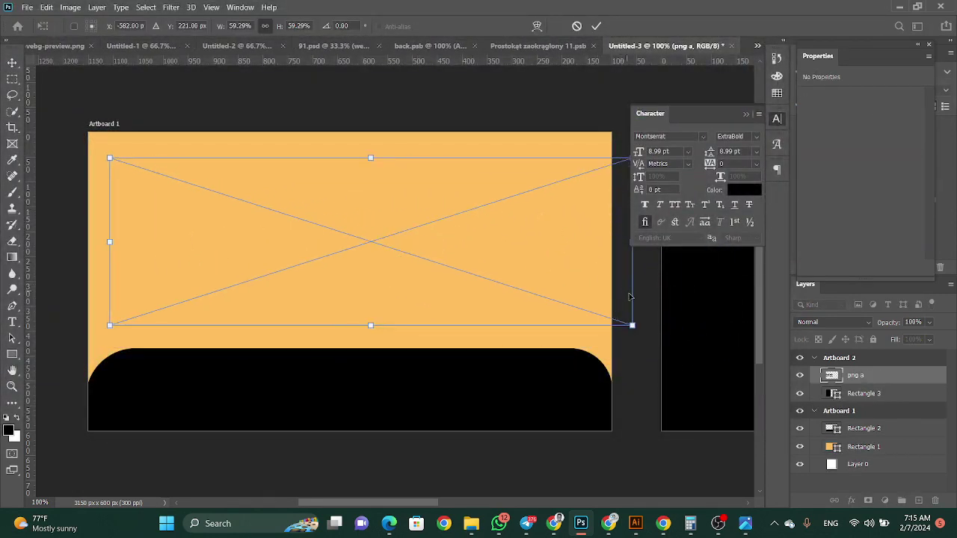
left_click_drag(633, 299, 402, 262)
key("Return")
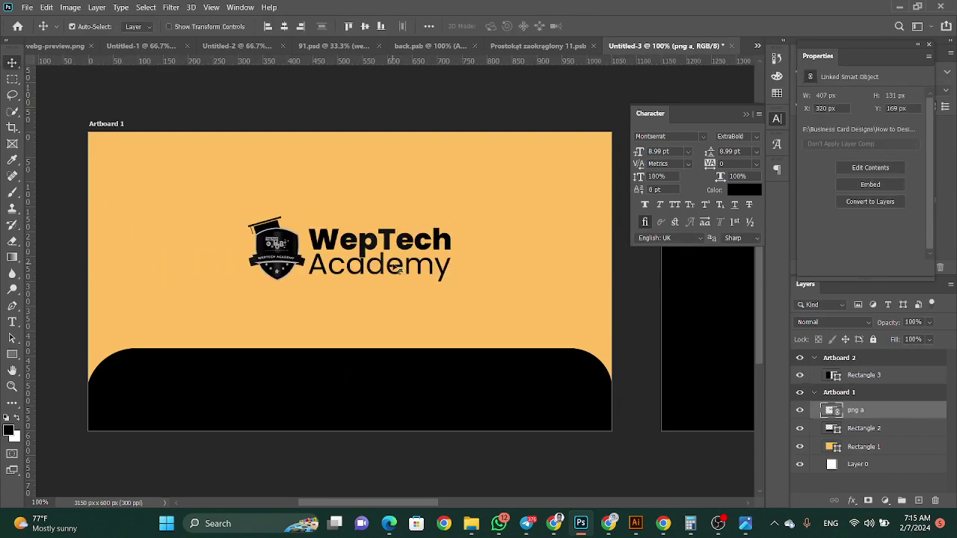
left_click_drag(278, 256, 260, 258)
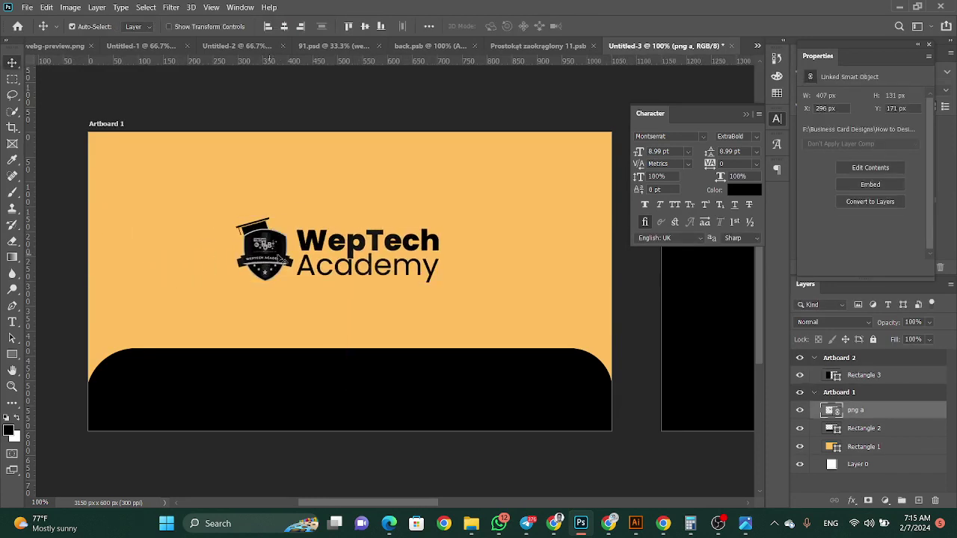
Place app logo.png as a linked image on Artboard 2's black panel, scaled to 267 × 304 px
left_click(543, 329)
left_click_drag(419, 502, 509, 505)
left_click(27, 7)
left_click(73, 252)
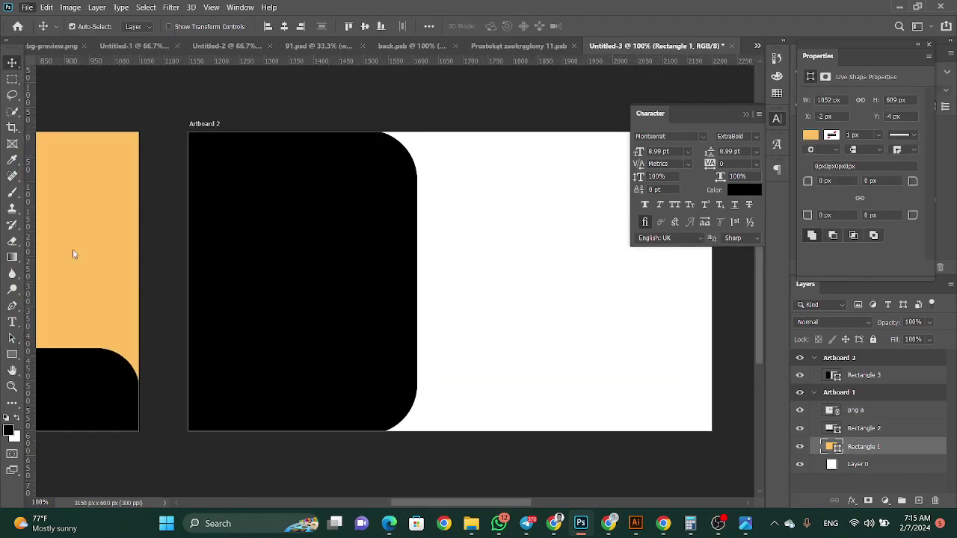
left_click(483, 132)
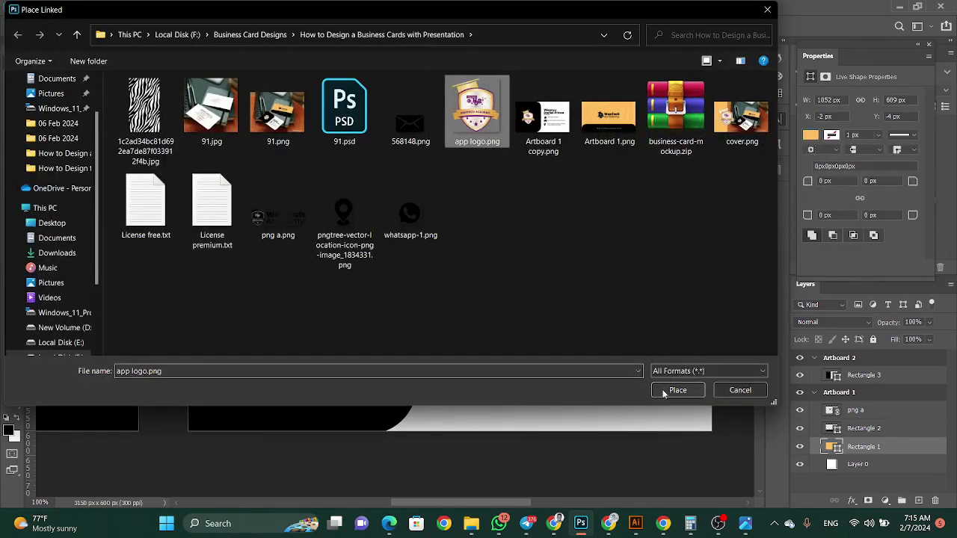
left_click(678, 390)
left_click_drag(105, 297, 327, 285)
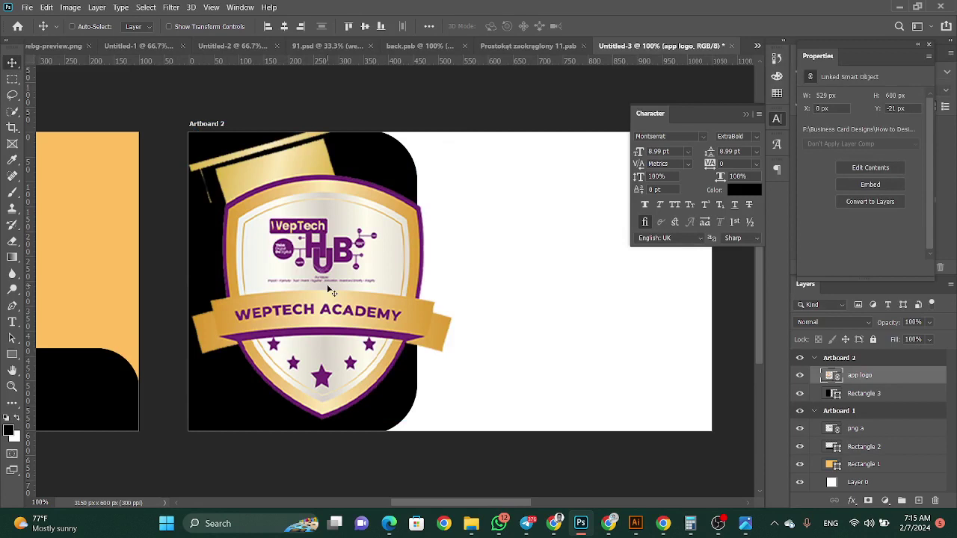
left_click_drag(448, 254, 313, 267)
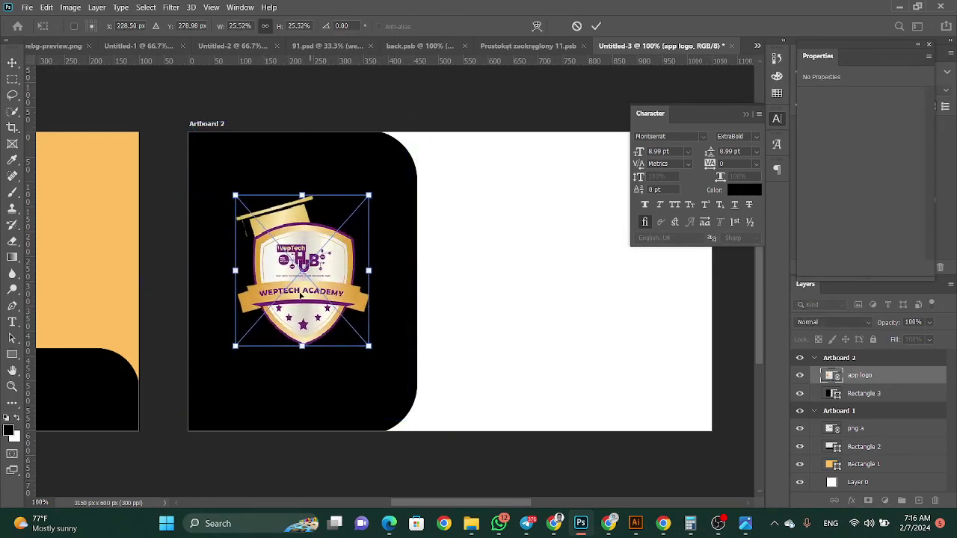
key("Return")
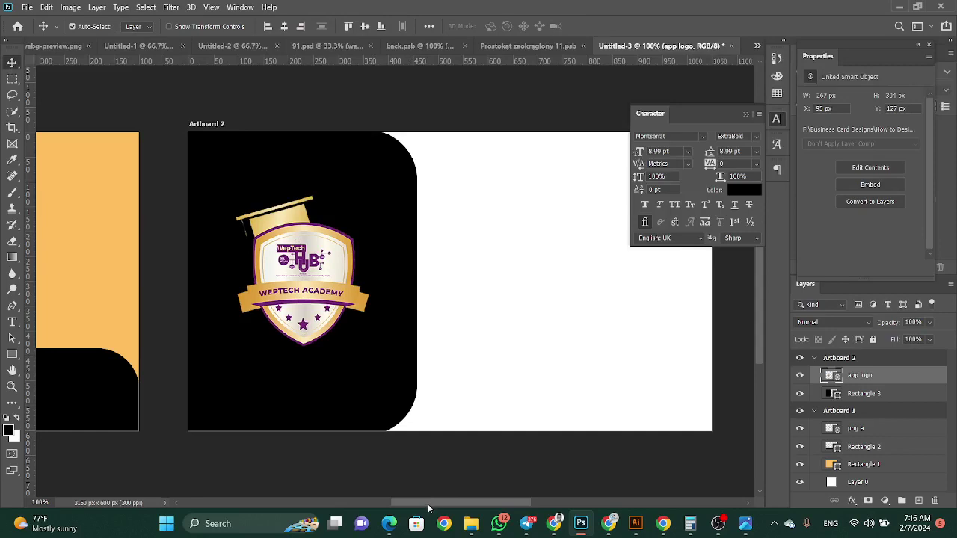
left_click_drag(428, 504, 473, 505)
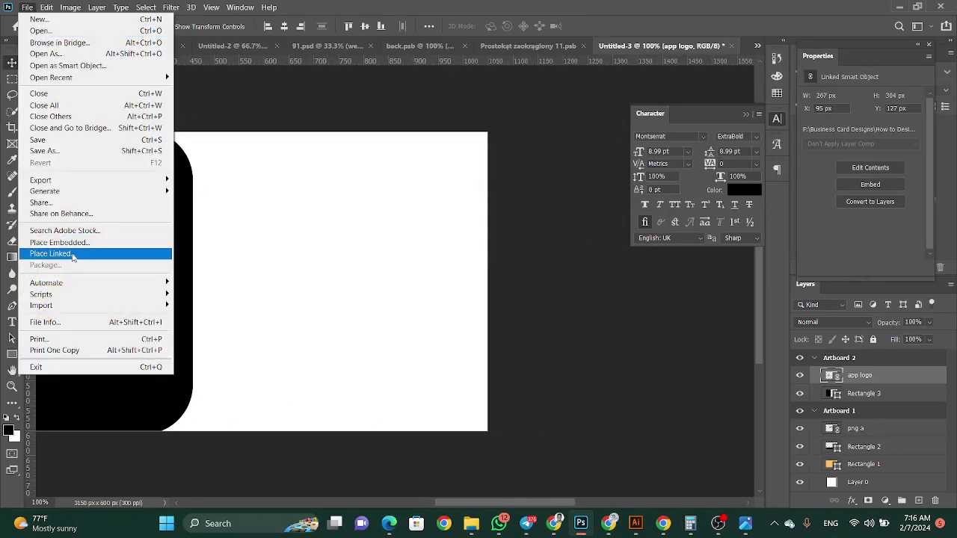
Embed whatsapp-1.png on the back card's white area, scaled to about 54 × 50 px
left_click(60, 243)
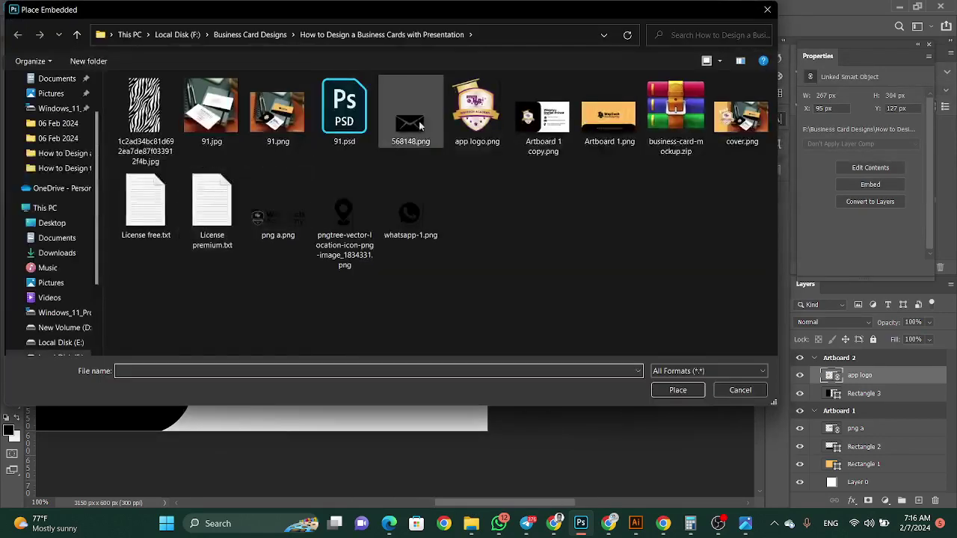
left_click(343, 217)
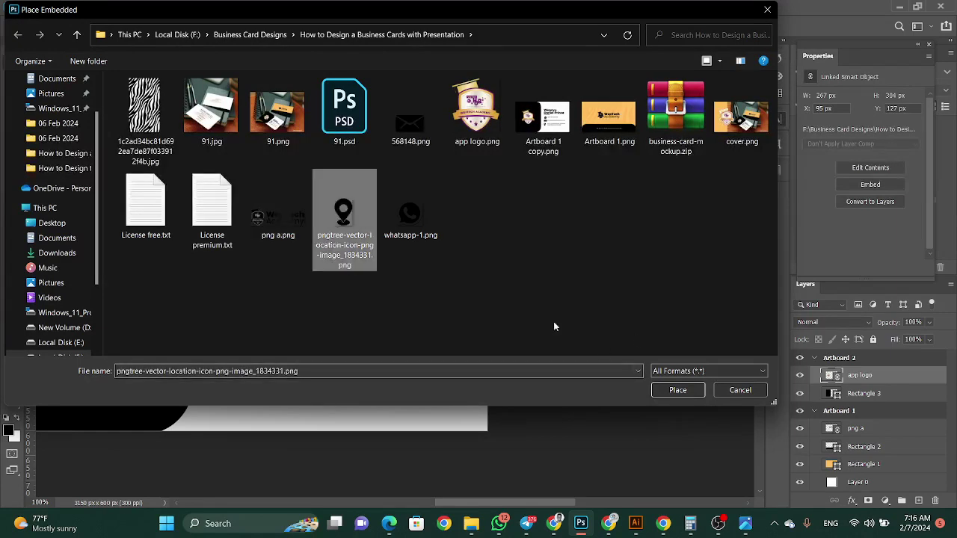
left_click(427, 222)
left_click(427, 128)
left_click(410, 215)
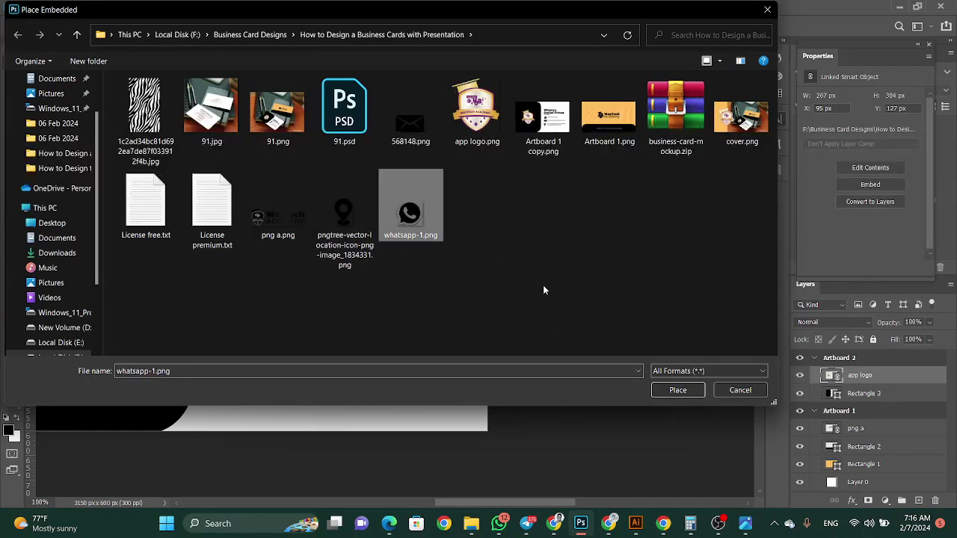
left_click(678, 390)
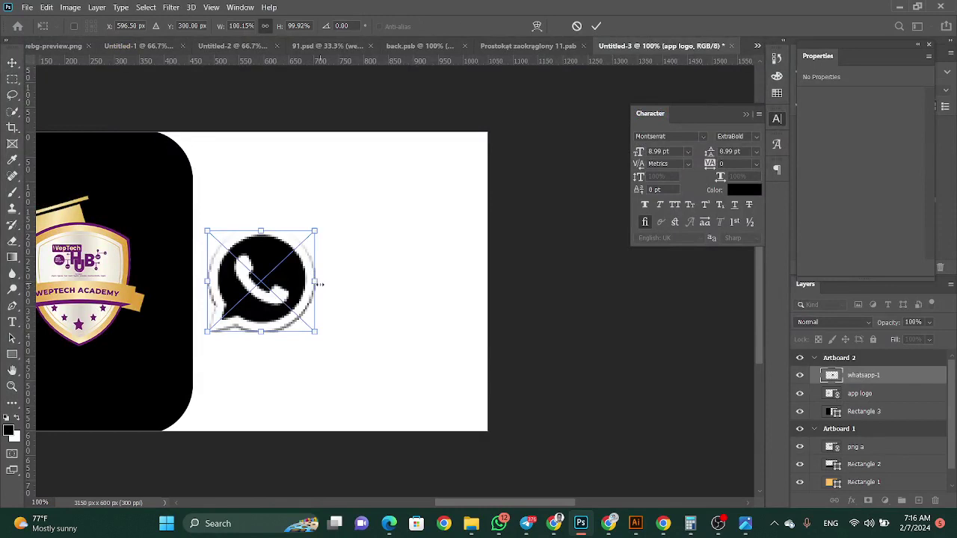
left_click_drag(316, 281, 276, 268)
left_click_drag(295, 267, 288, 266)
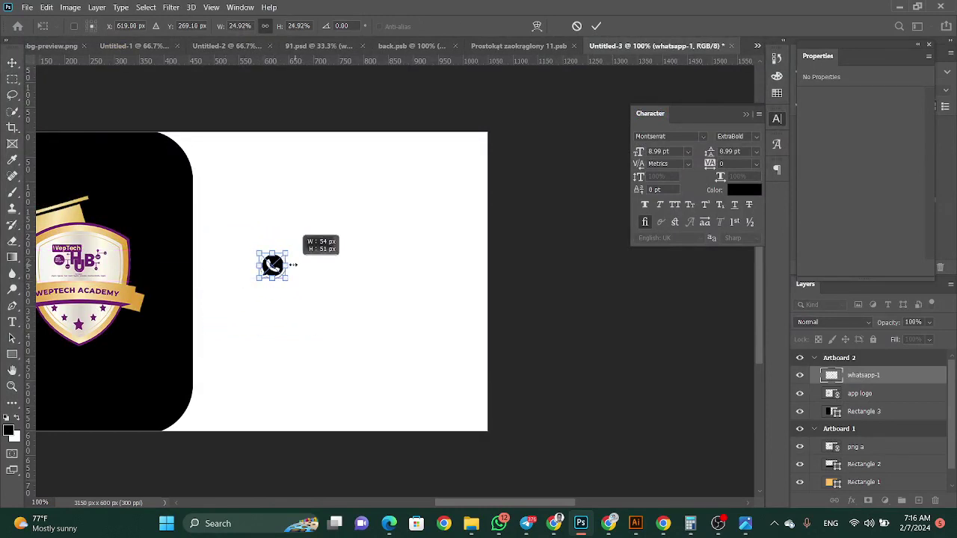
key("Return")
Pull a vertical guide from the ruler to line up with the WhatsApp icon
left_click_drag(28, 374, 260, 380)
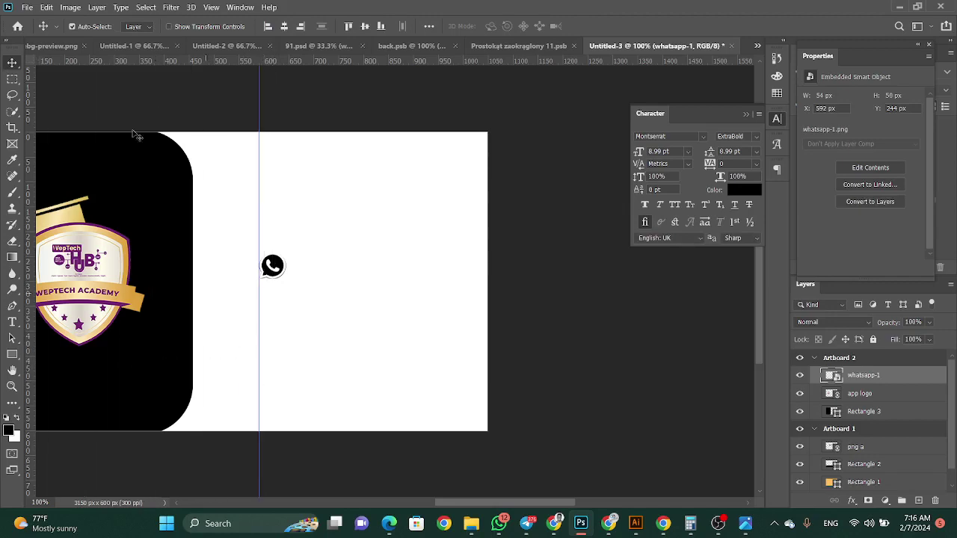
left_click(25, 8)
left_click(50, 254)
Place the 568148.png envelope icon, scaled down, just below the WhatsApp icon
left_click(277, 213)
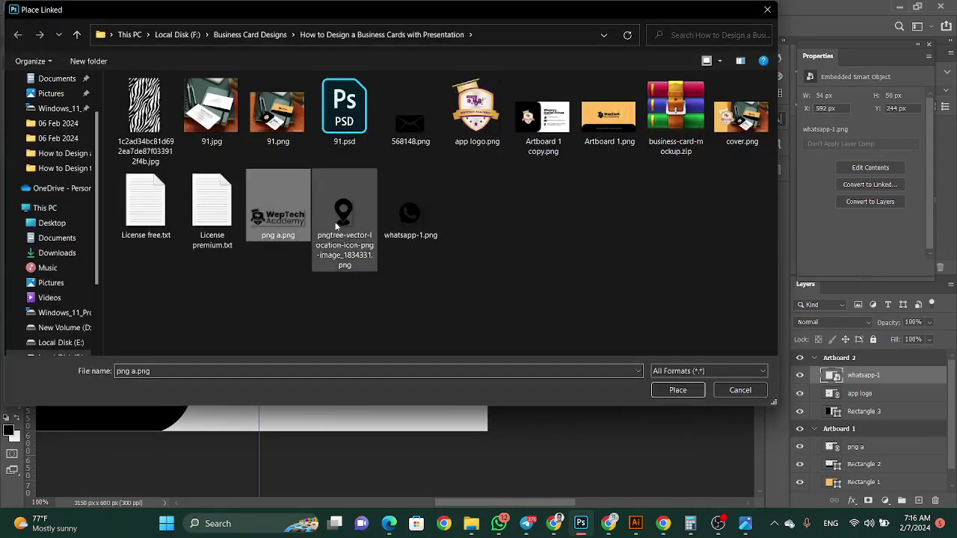
left_click(411, 113)
left_click(664, 387)
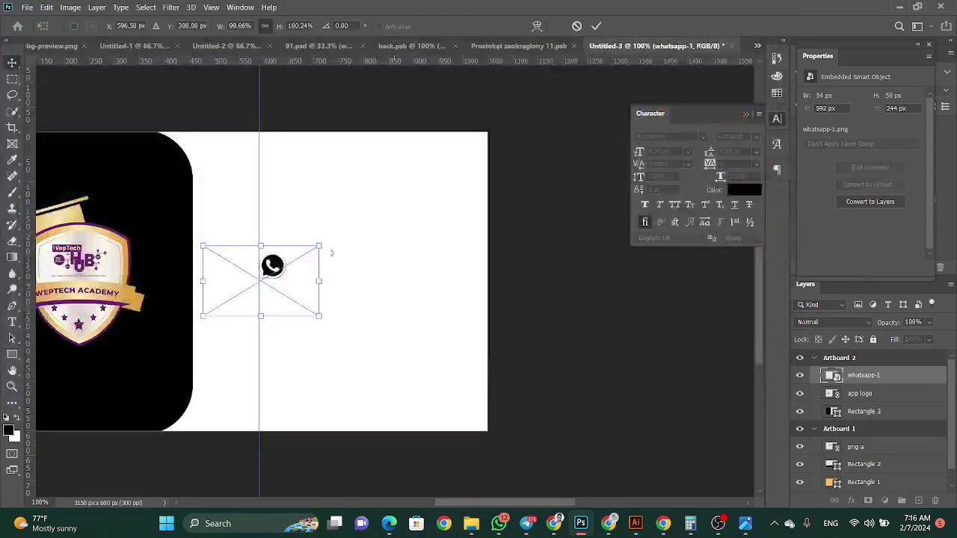
left_click_drag(276, 281, 331, 320)
left_click_drag(376, 352, 280, 308)
left_click(12, 63)
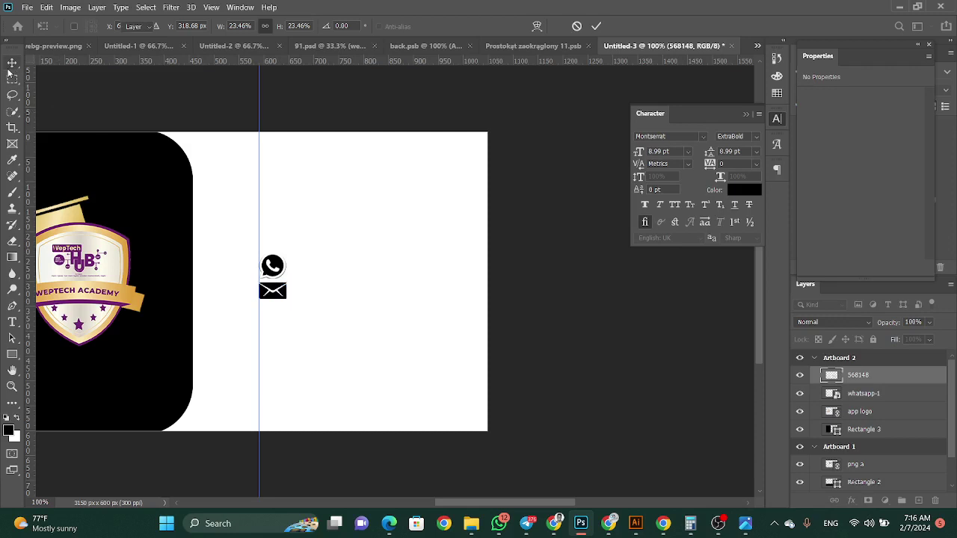
key("Down")
key("Down")
key("Down")
key("Down")
key("Down")
key("Down")
key("Down")
key("Down")
key("Down")
key("Down")
key("Down")
key("Down")
key("Down")
key("Down")
key("Down")
key("Down")
key("Down")
key("Down")
key("Down")
key("Down")
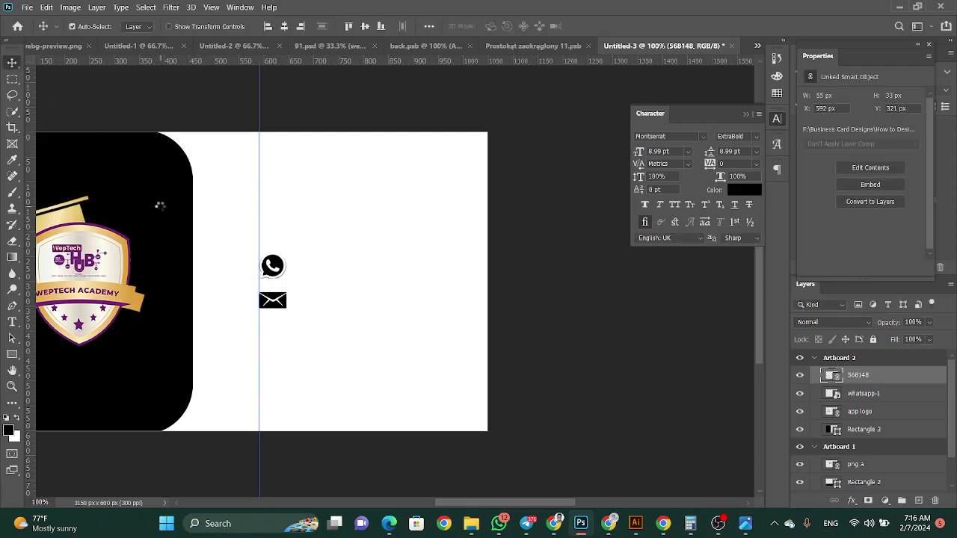
key("Down")
Place the location-pin icon at 37 × 54 px below the envelope, aligned to the guide
left_click(26, 6)
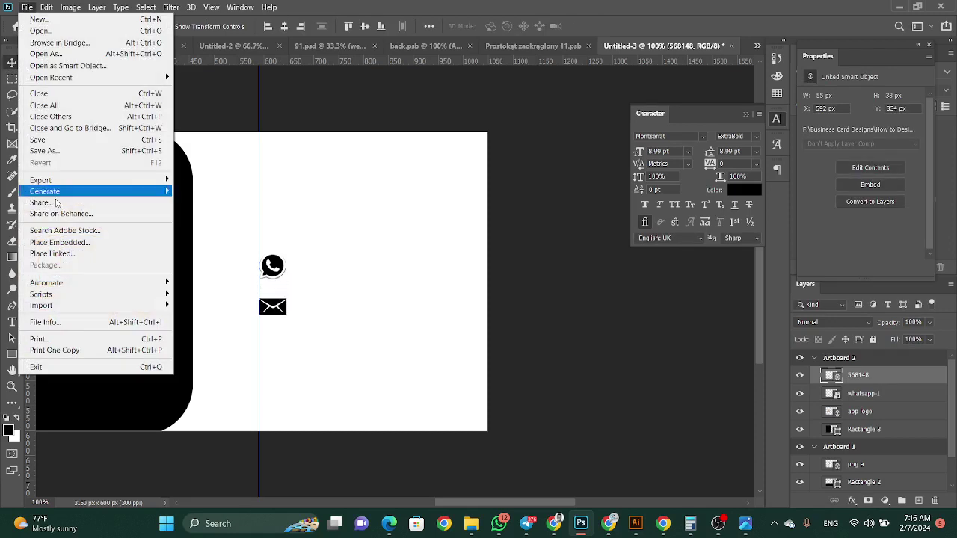
left_click(69, 241)
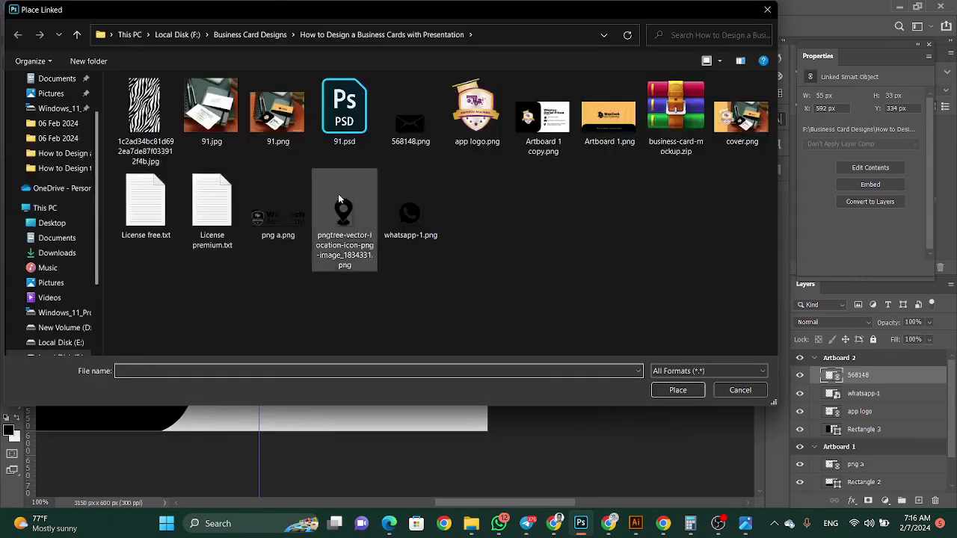
left_click(357, 215)
left_click(669, 391)
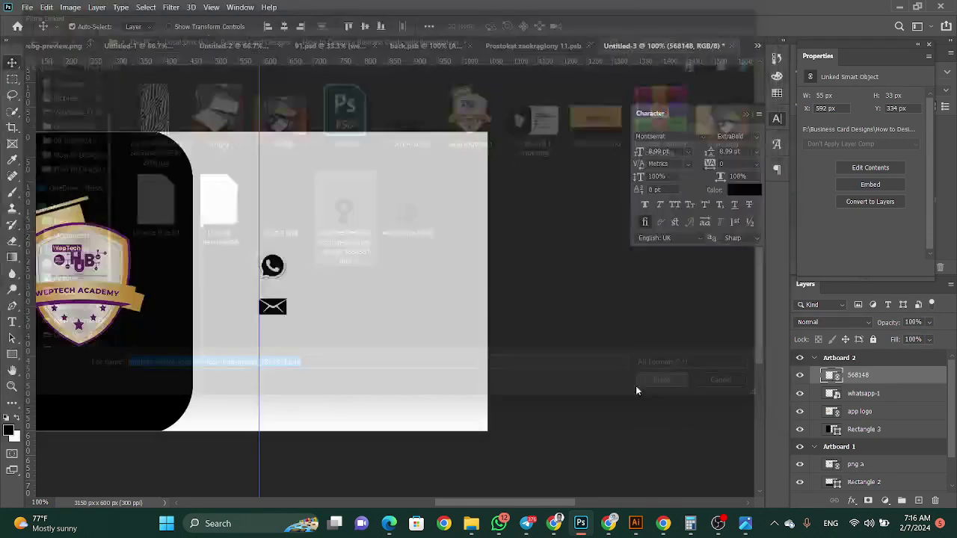
left_click_drag(243, 298, 259, 356)
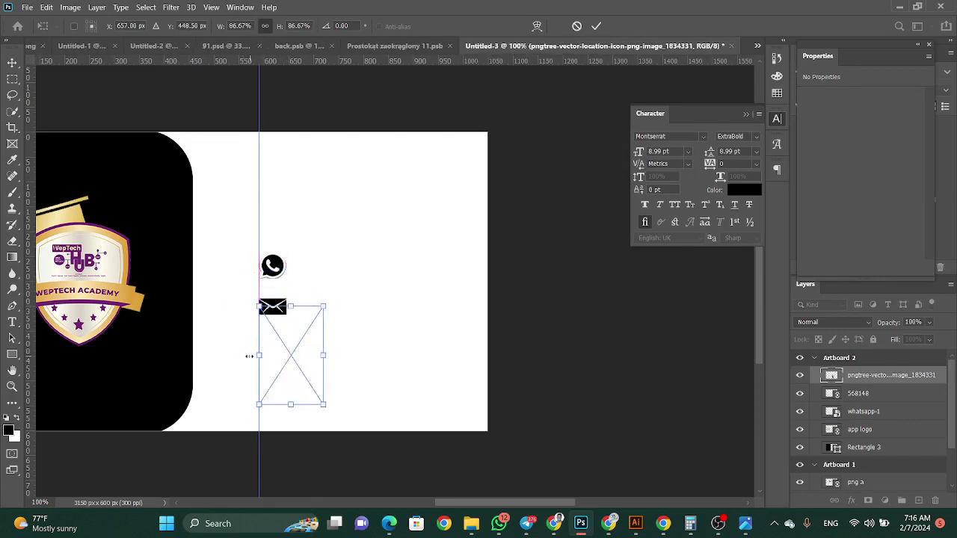
left_click_drag(327, 359, 271, 364)
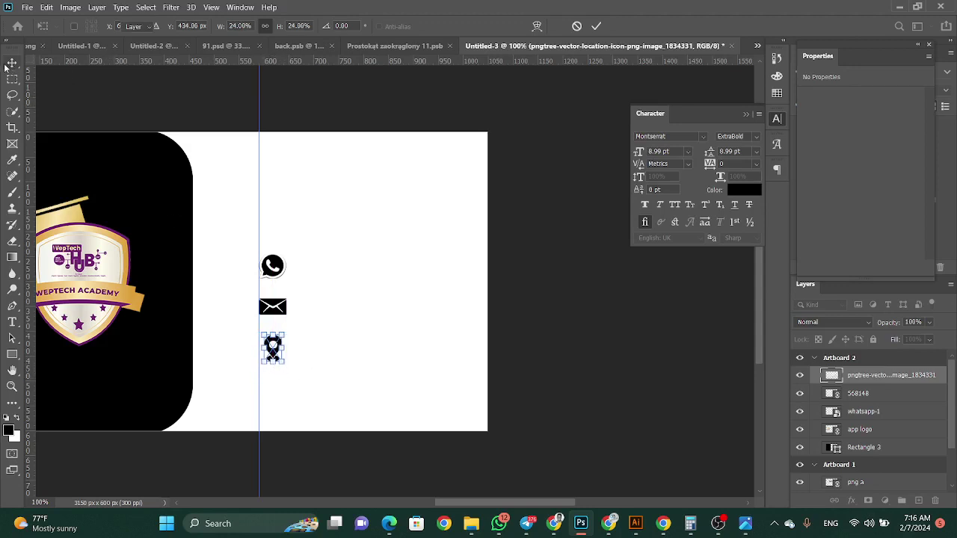
key("Return")
key("Up")
key("Up")
key("Up")
key("Up")
key("Up")
key("Up")
key("Up")
key("Up")
key("Up")
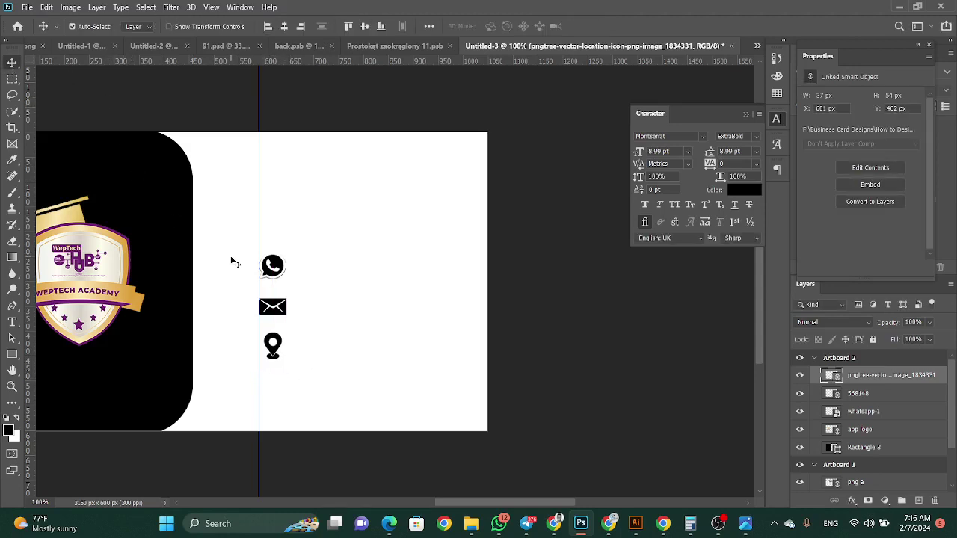
key("Left")
key("Left")
key("Left")
key("Left")
key("Left")
key("Left")
key("Left")
key("Left")
key("Left")
key("Left")
key("Down")
key("Down")
key("Down")
key("Down")
key("Down")
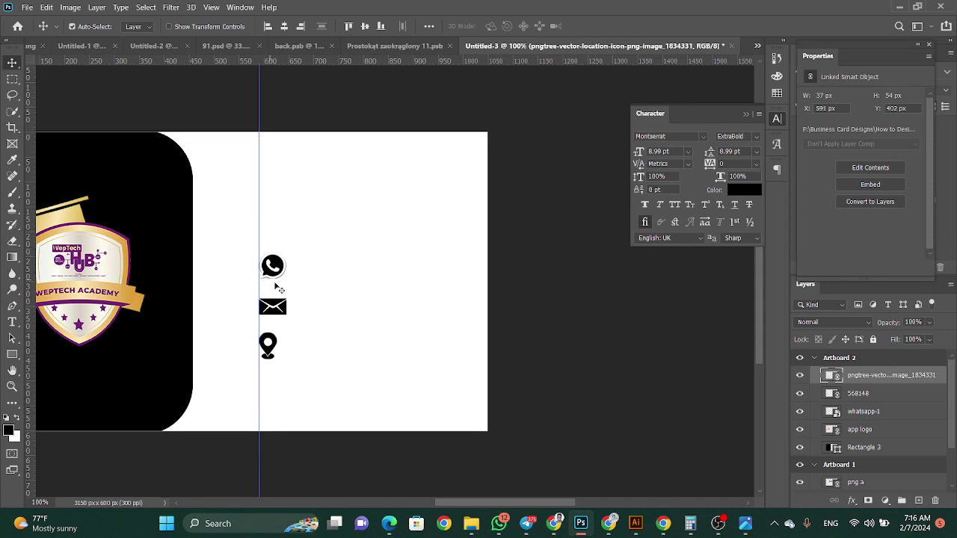
Type 'WepTechacademy.com' below the front card's logo
left_click_drag(470, 508, 329, 477)
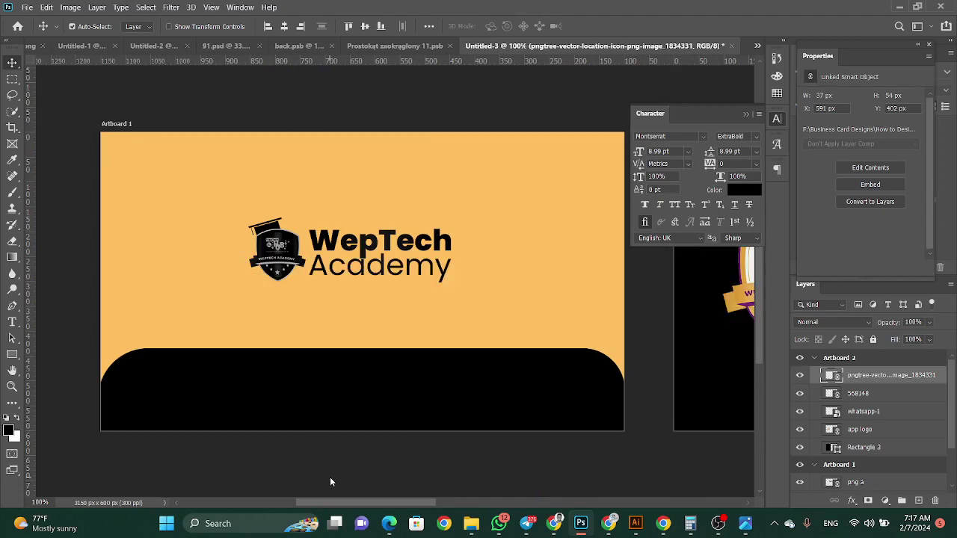
left_click(12, 322)
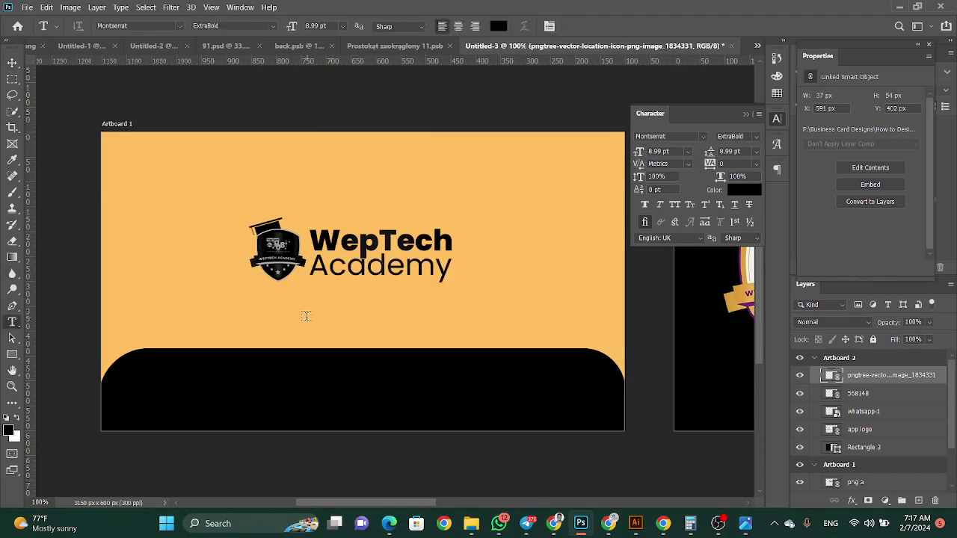
left_click(306, 316)
type("Wep")
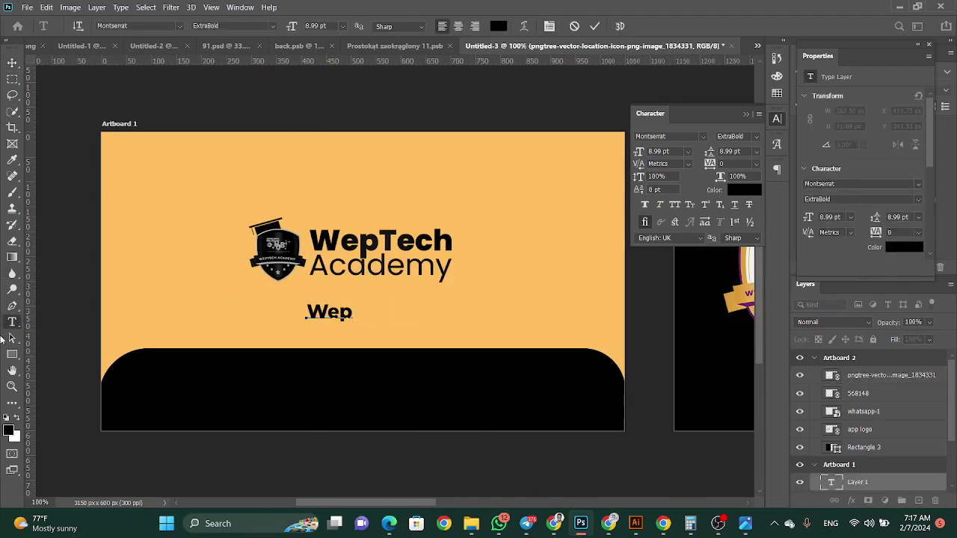
type("Techacademy")
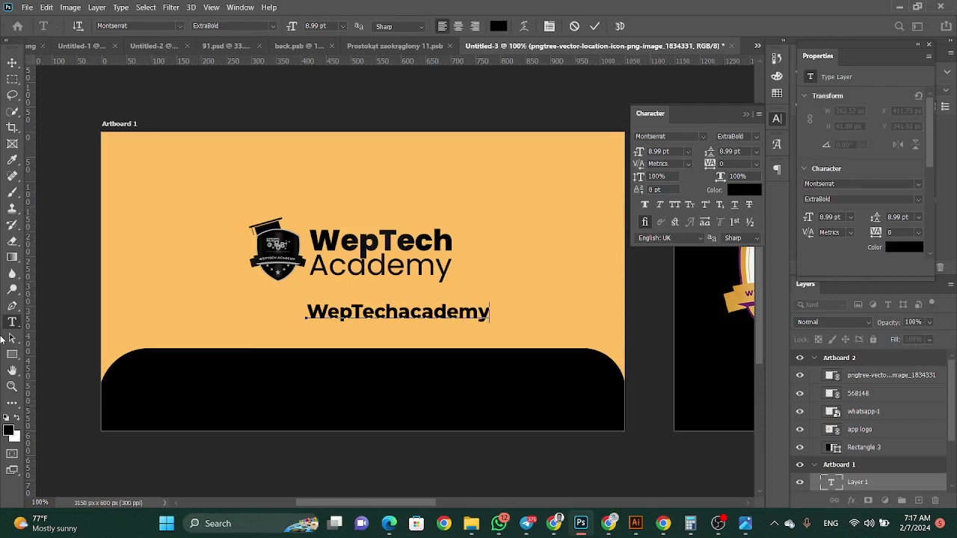
type(".com")
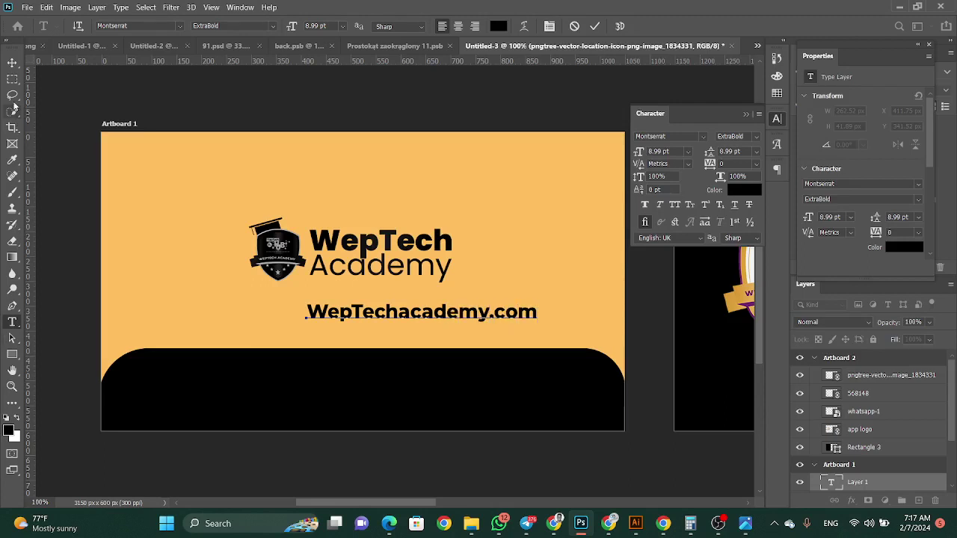
left_click(12, 63)
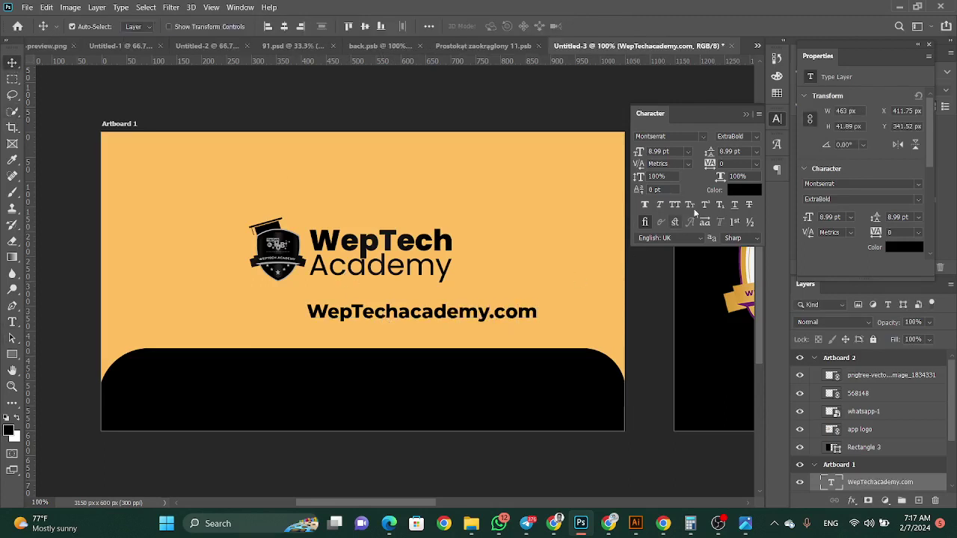
Make the URL text white, Regular weight, at 6 pt
left_click(744, 190)
left_click(629, 131)
left_click_drag(545, 95, 546, 96)
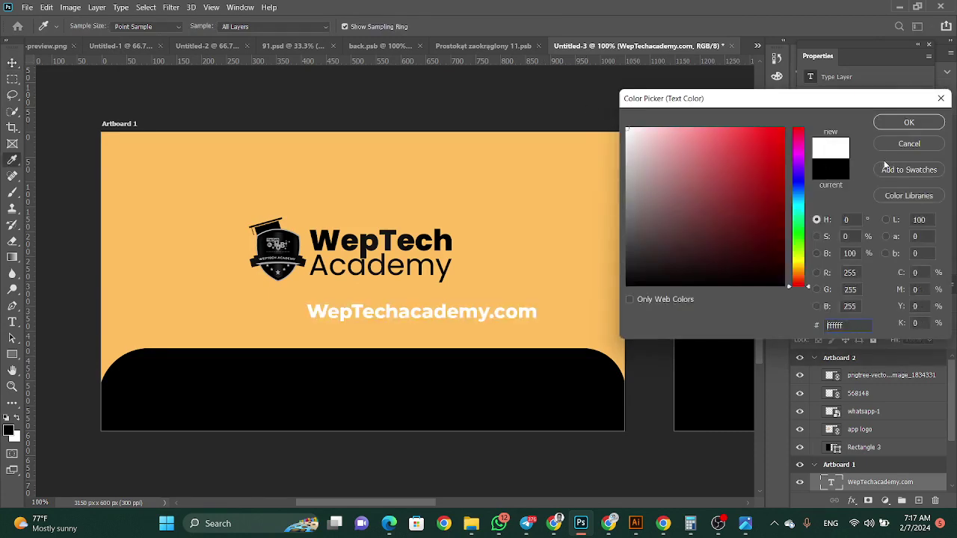
left_click(909, 122)
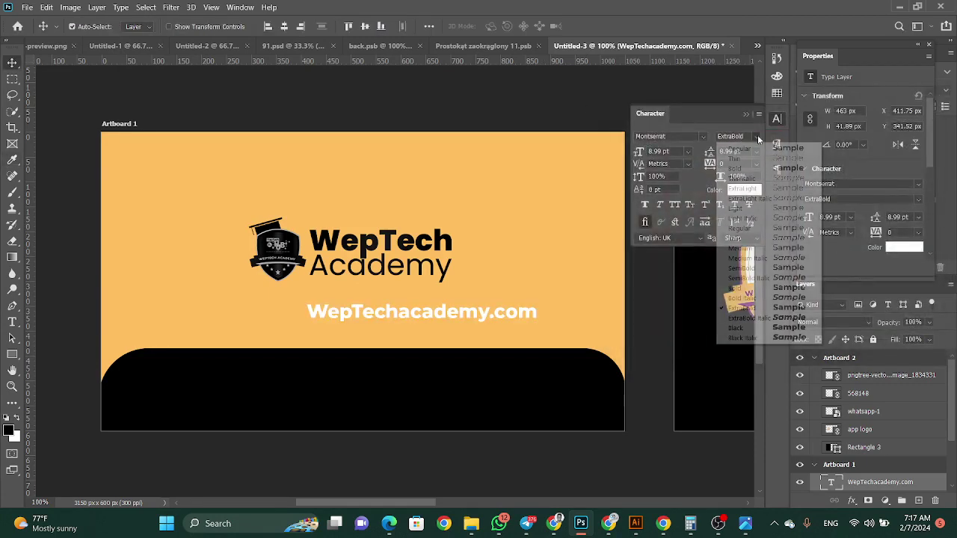
left_click(754, 136)
left_click(740, 227)
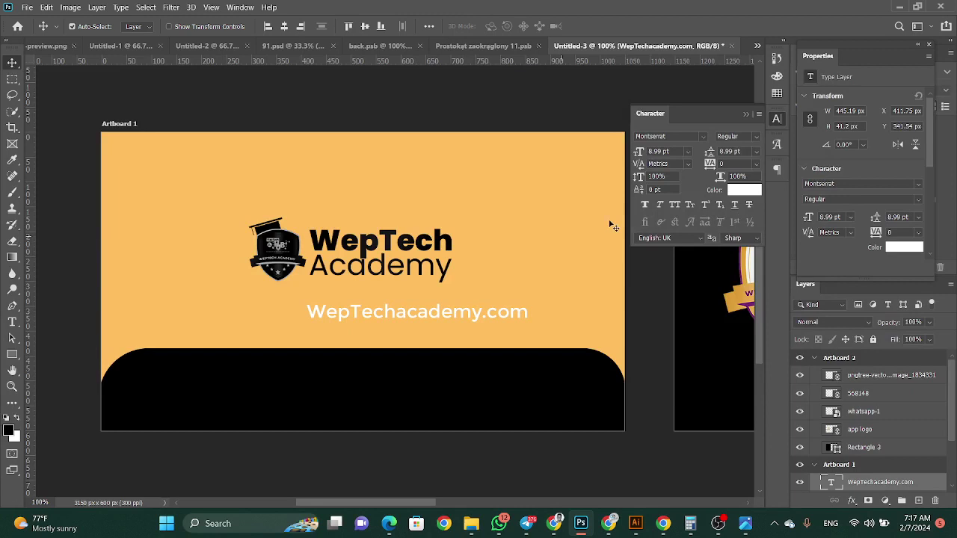
left_click(689, 151)
left_click(674, 180)
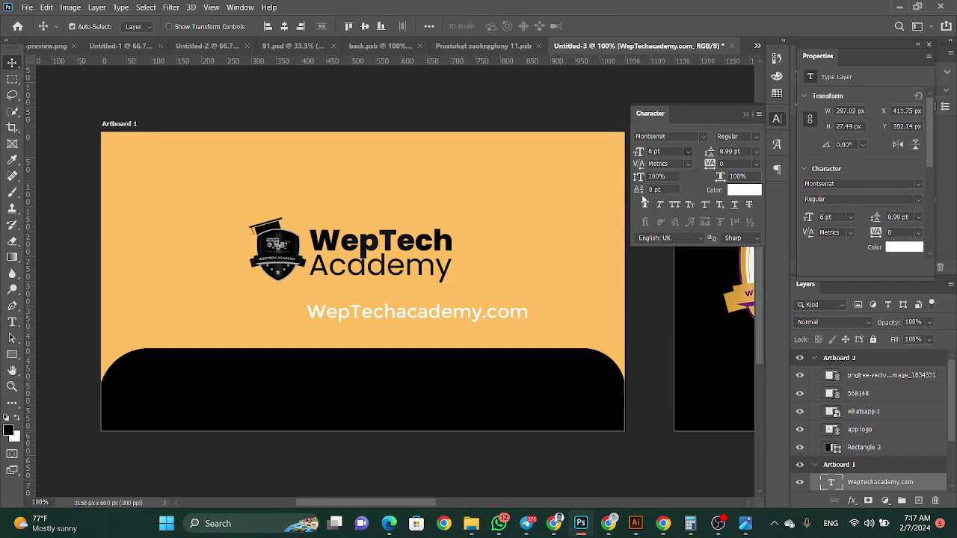
Move the URL text to the centre of the black band
left_click_drag(389, 317, 372, 368)
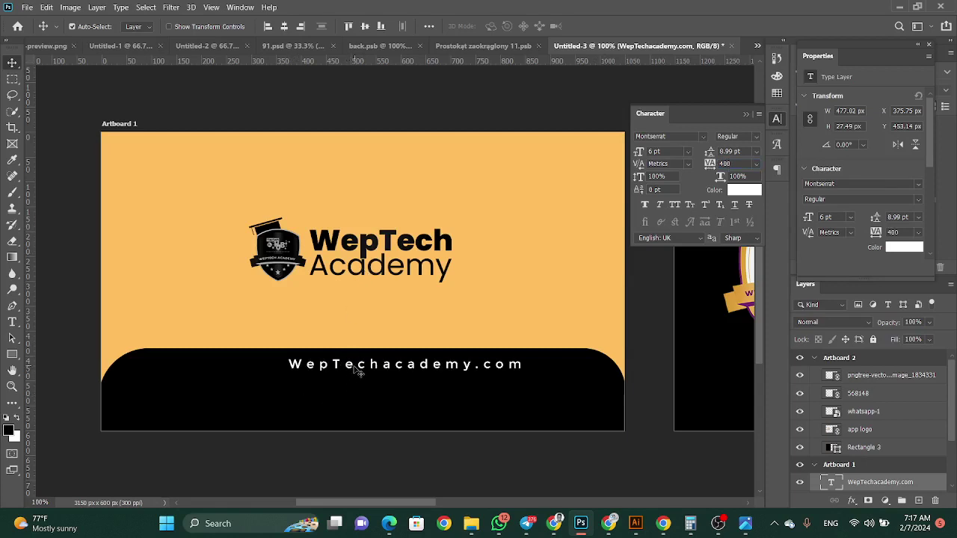
left_click_drag(353, 370, 315, 393)
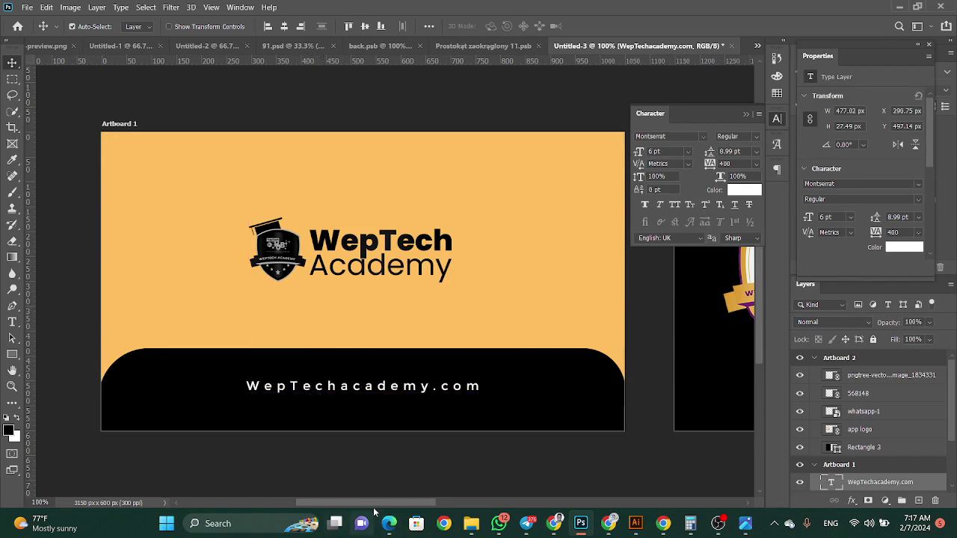
left_click_drag(374, 504, 518, 534)
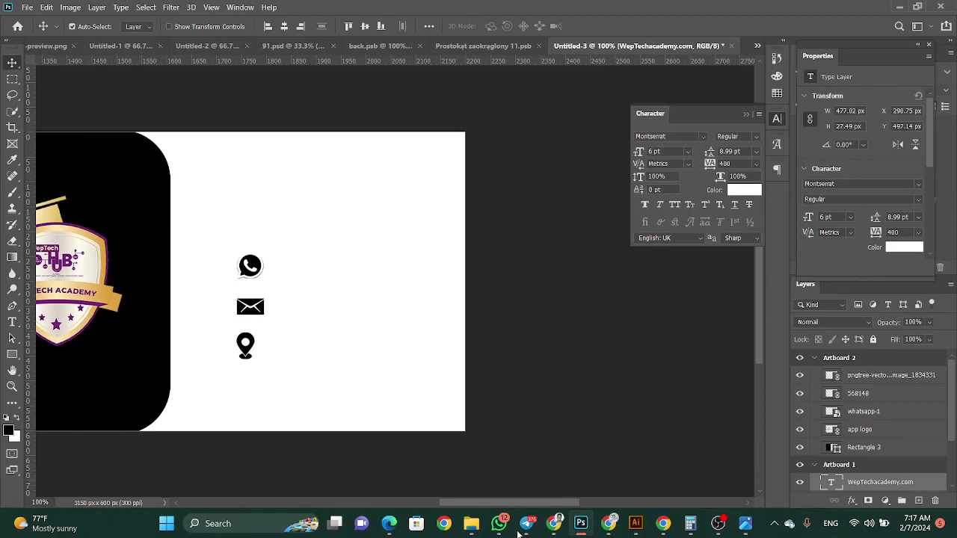
Type the contact lines (phone number, e-mail address, hotel address, city) beside the back-card icons
left_click(12, 322)
left_click(287, 256)
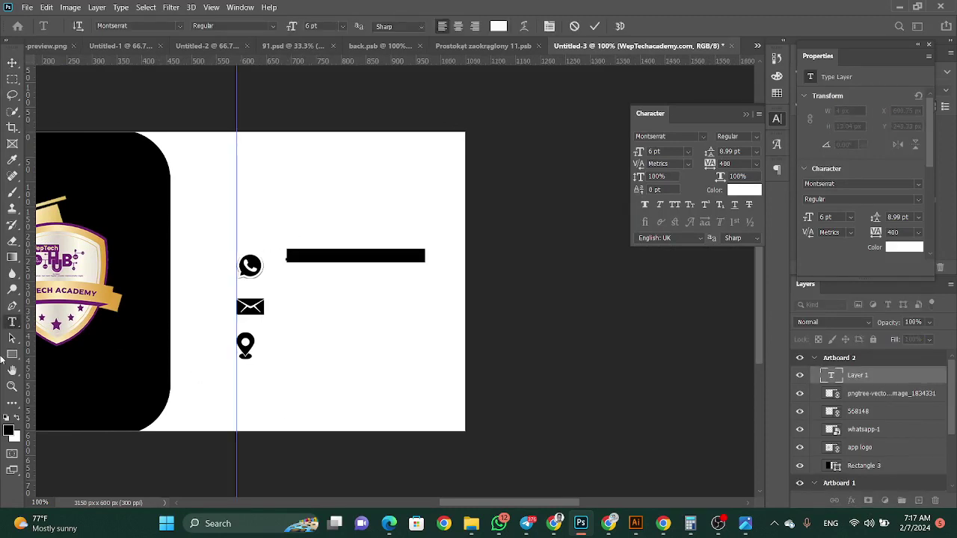
type("+2")
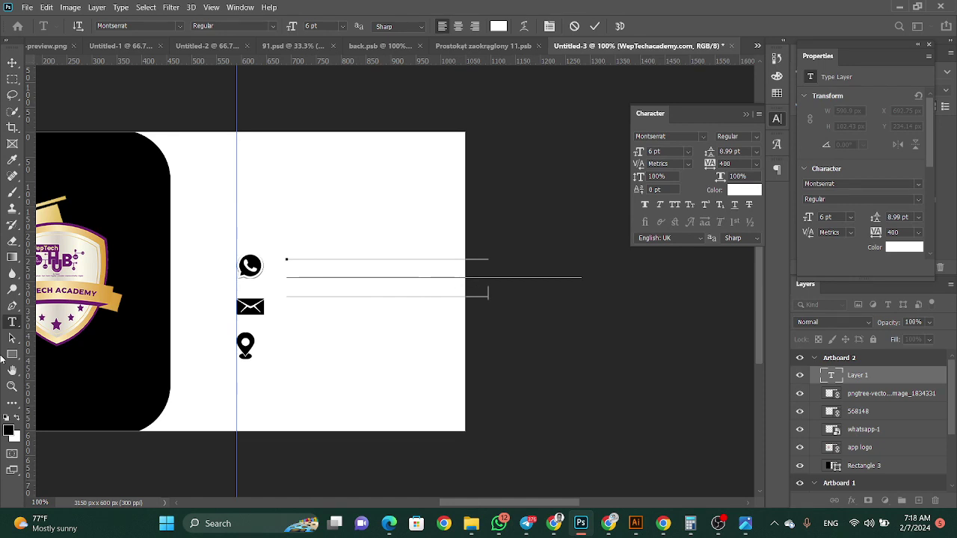
type(".com")
key("Return")
type("@gmail.com")
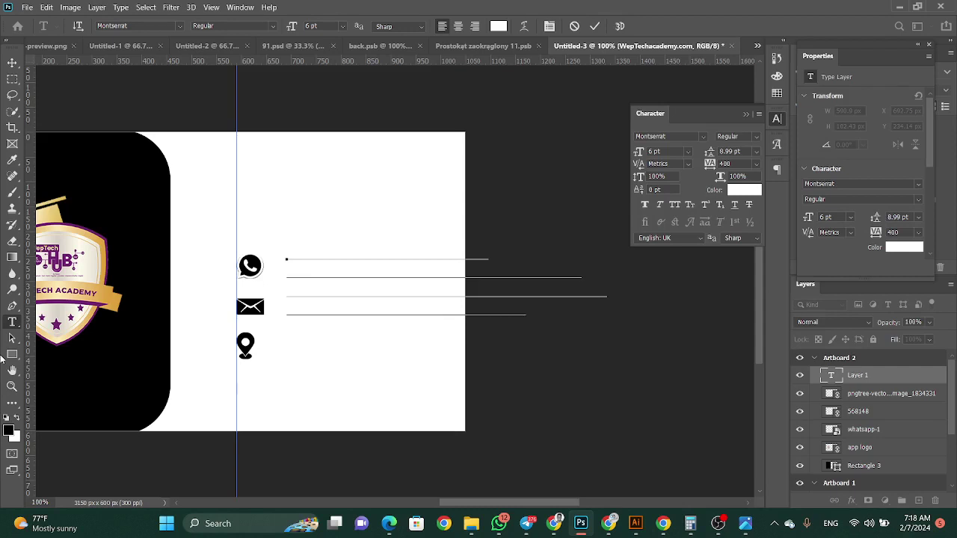
left_click(12, 62)
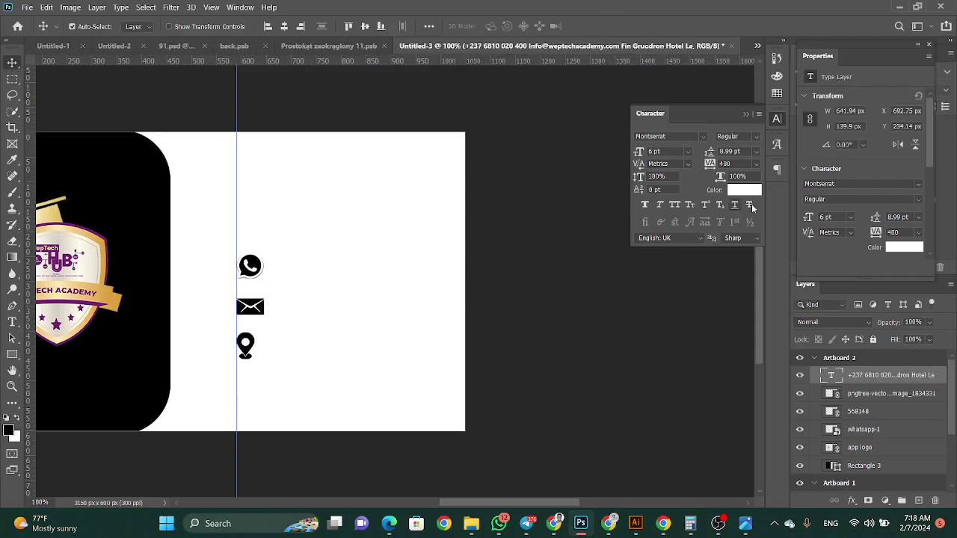
Set the contact text colour to black and its tracking to 0
left_click(744, 189)
left_click(127, 212)
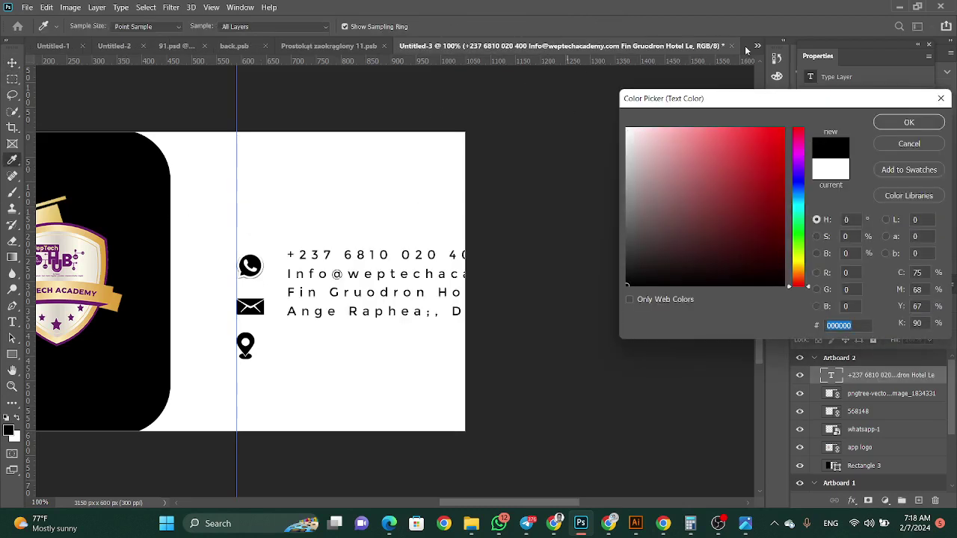
left_click(890, 122)
left_click(756, 164)
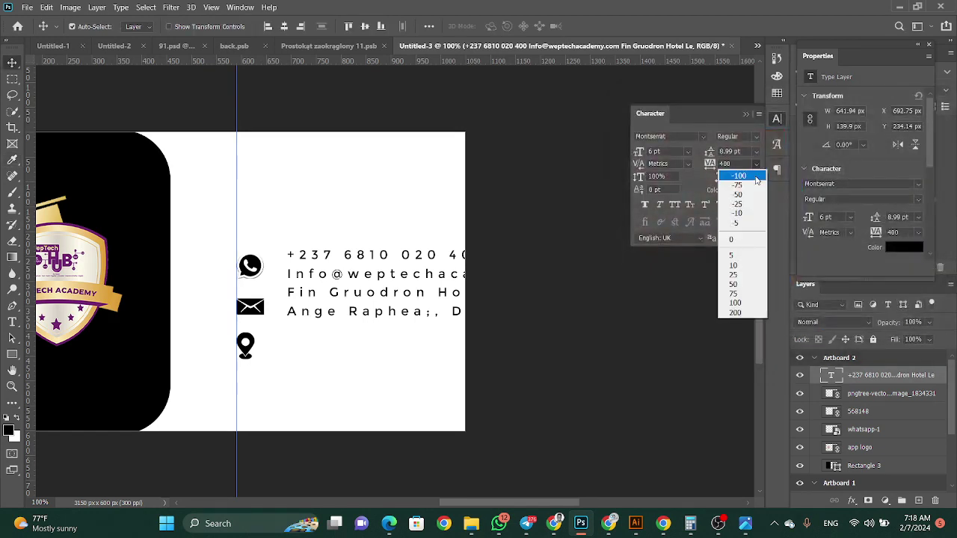
left_click(733, 241)
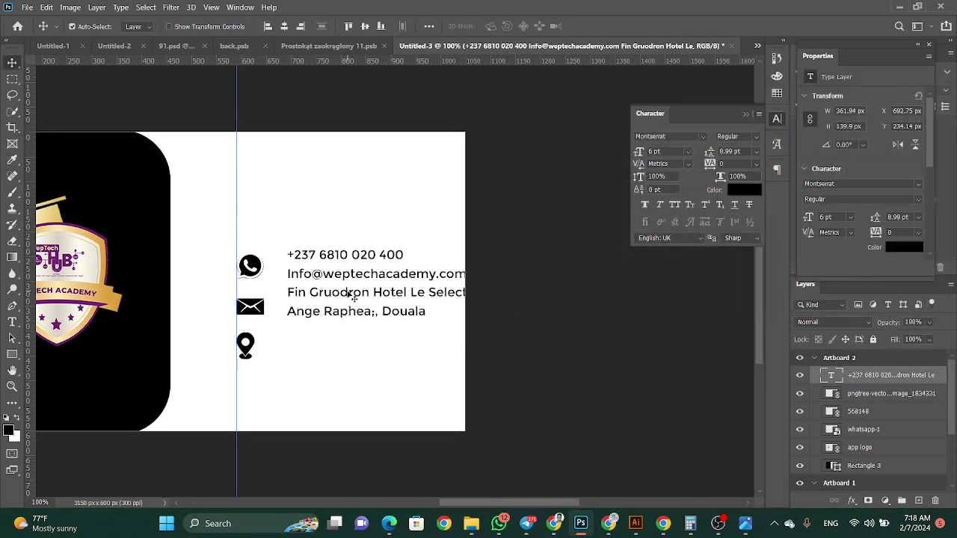
Nudge the contact block beside the icons and fix the typo in the address line
left_click_drag(350, 294, 320, 301)
left_click(12, 322)
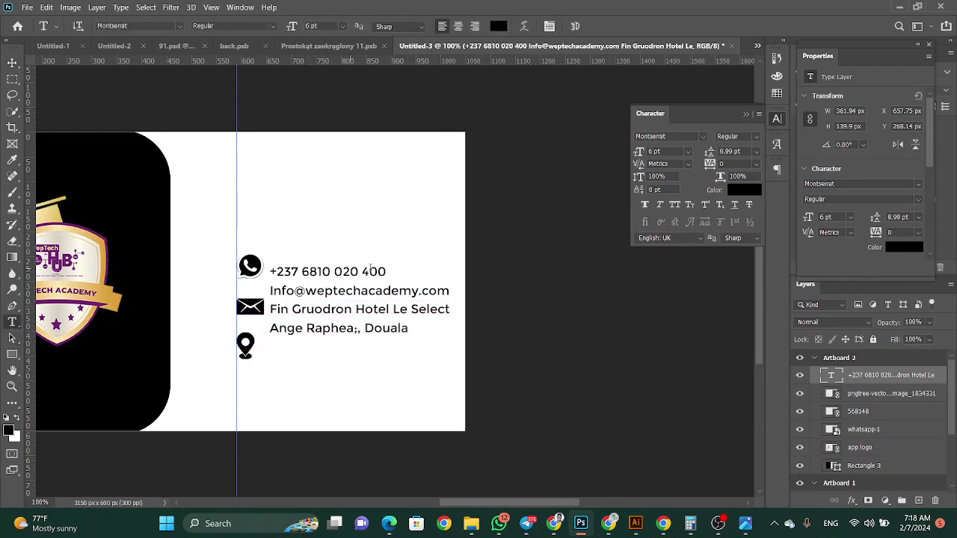
left_click(12, 63)
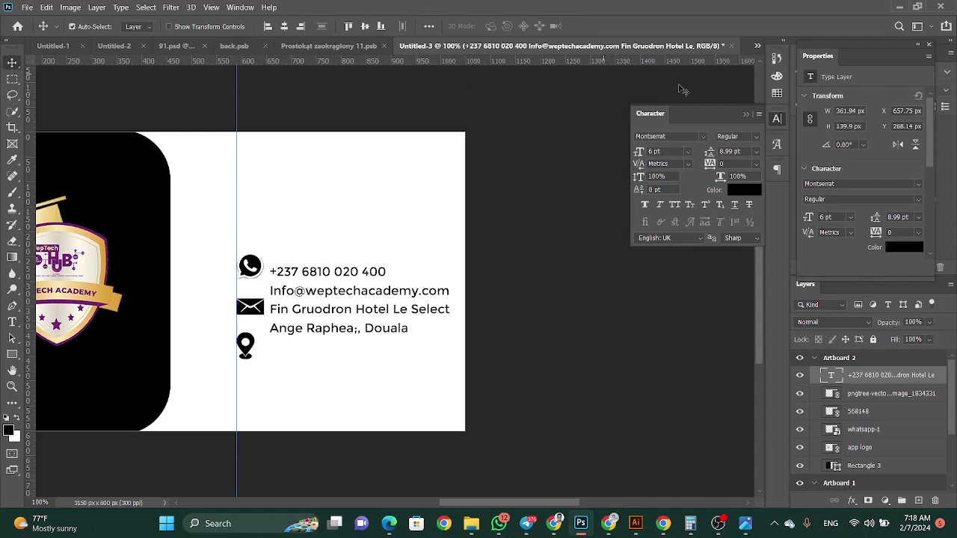
left_click(12, 322)
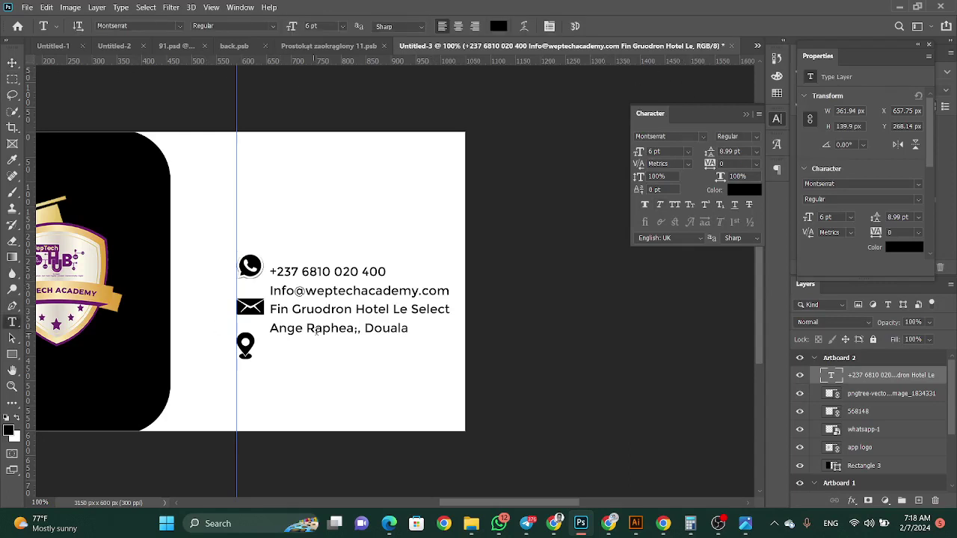
left_click(351, 328)
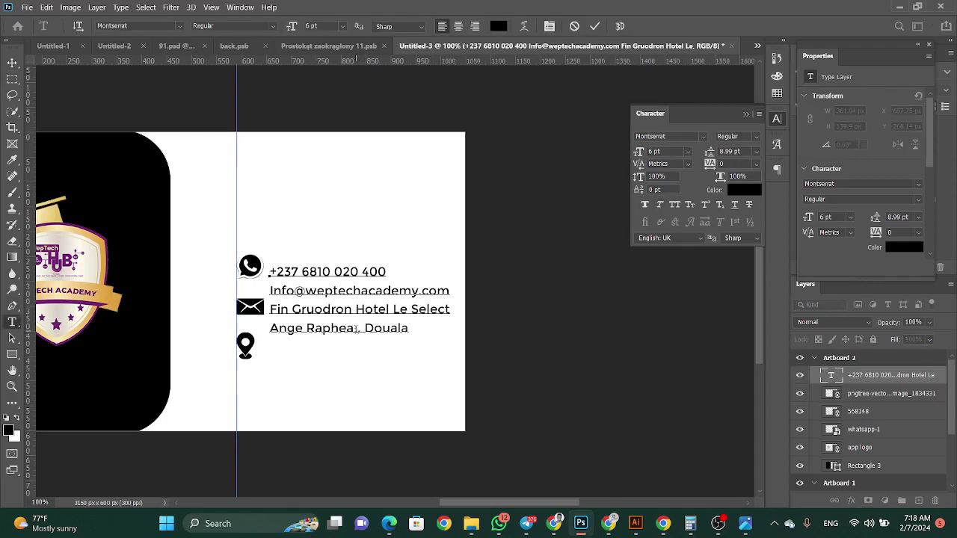
key("Delete")
type("l")
Try 6 pt and 9 pt leading on the contact text, undo it, and delete an accidental empty text layer
left_click_drag(406, 328, 254, 327)
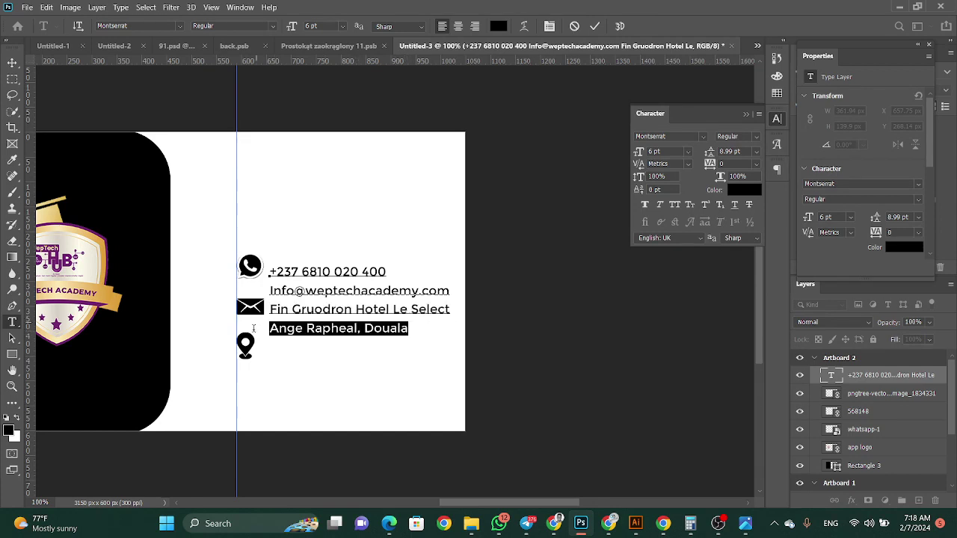
left_click(760, 152)
left_click(738, 186)
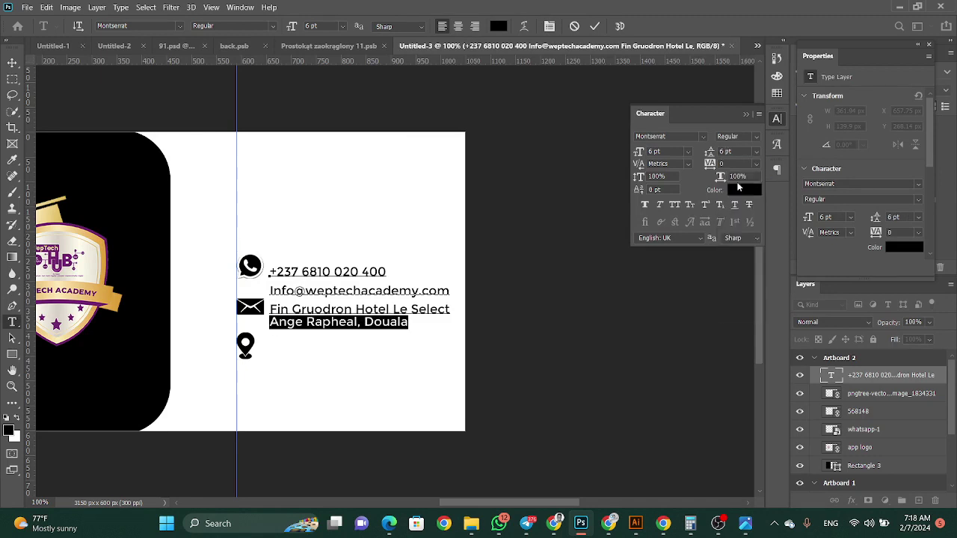
left_click(12, 62)
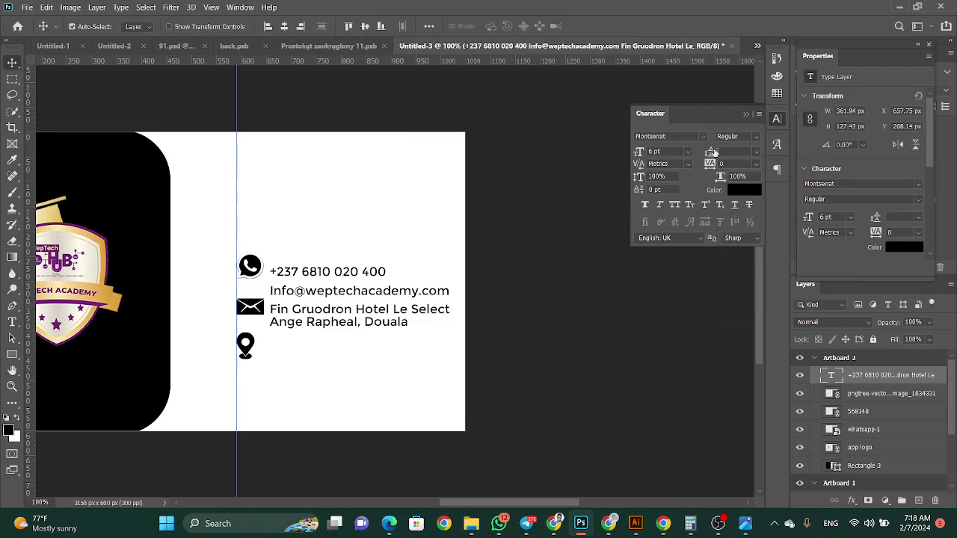
left_click(756, 157)
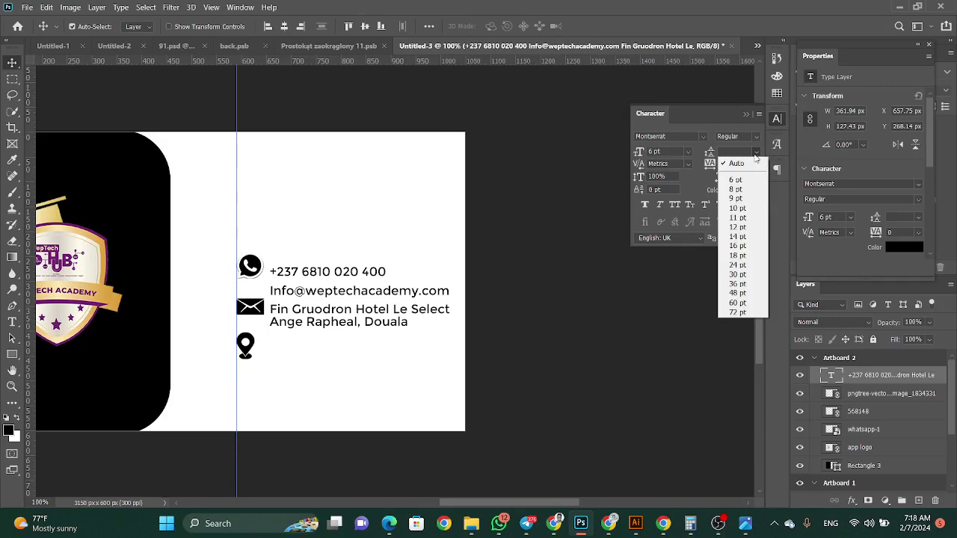
left_click(739, 199)
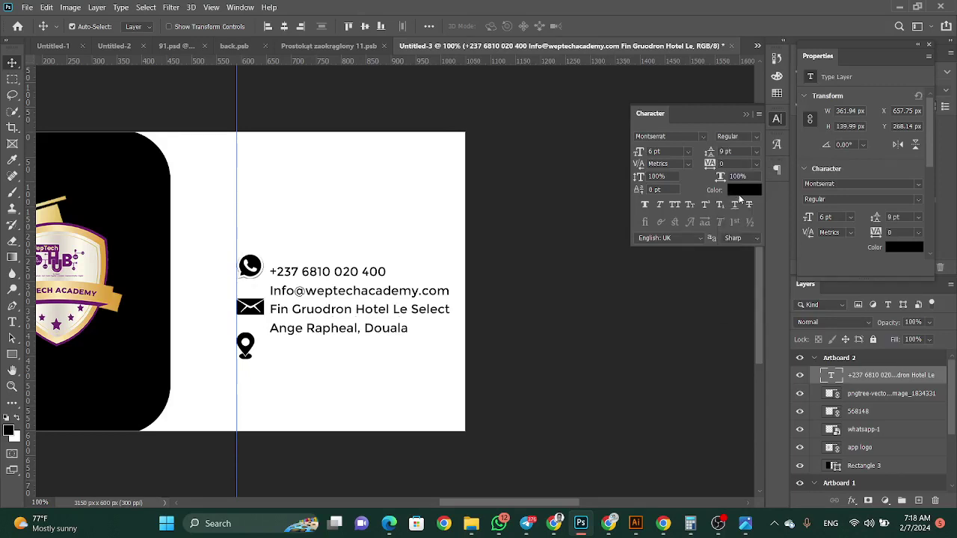
key("ctrl+z")
left_click(12, 321)
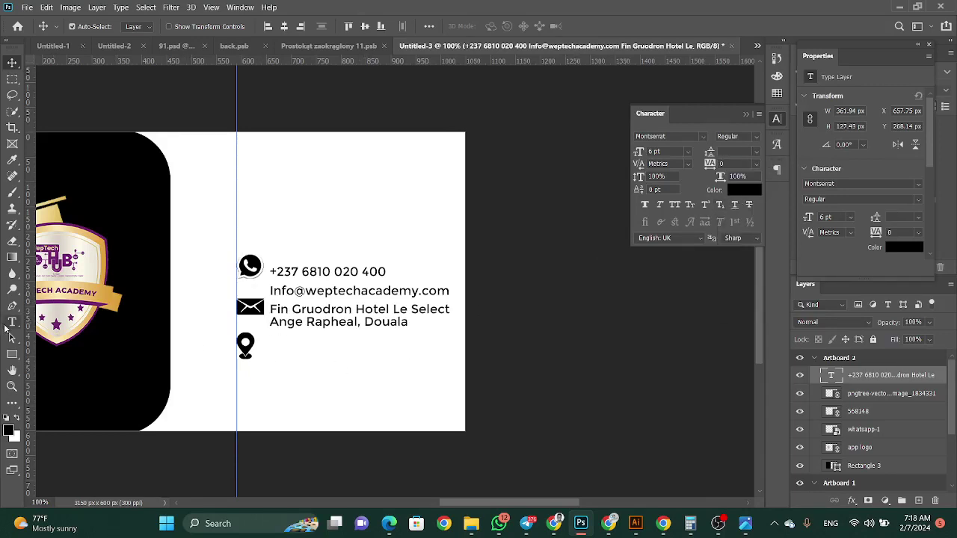
left_click(436, 307)
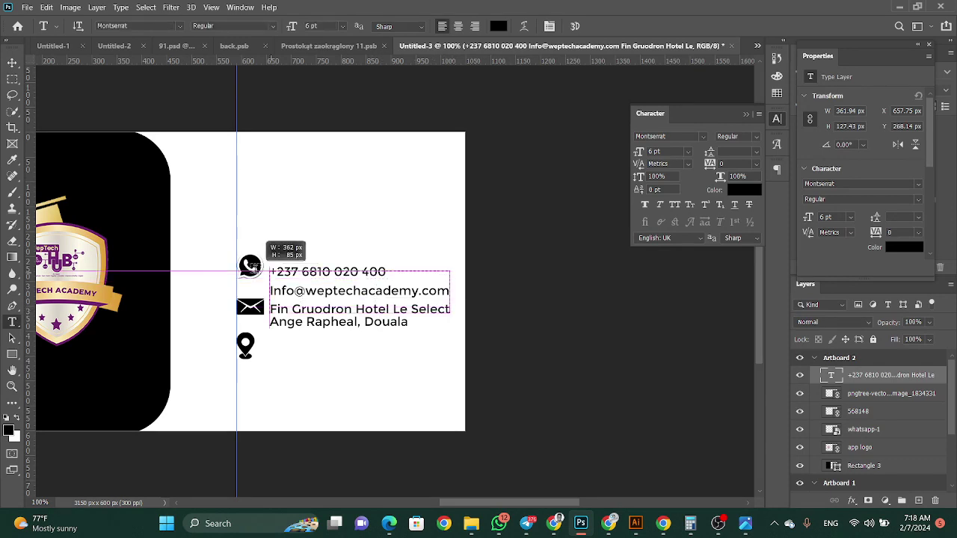
left_click(254, 268)
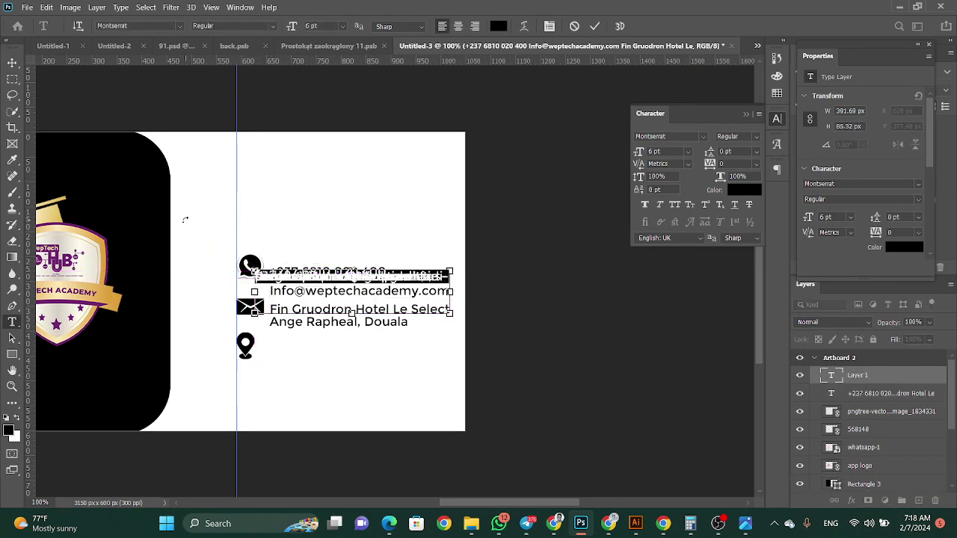
left_click(12, 62)
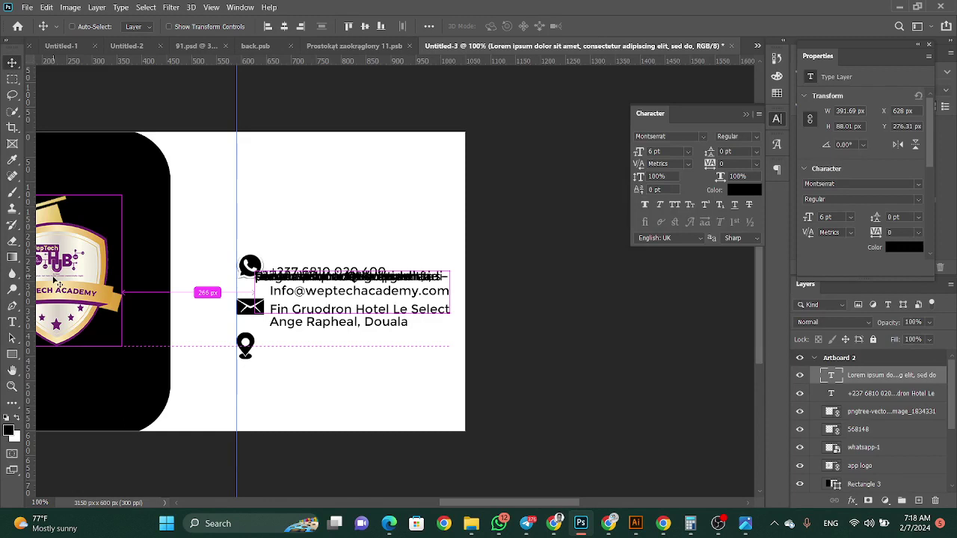
key("Delete")
Select the phone, email and address lines, settle their leading at 16 pt, and commit
left_click(12, 322)
left_click(292, 298)
left_click_drag(270, 271, 456, 307)
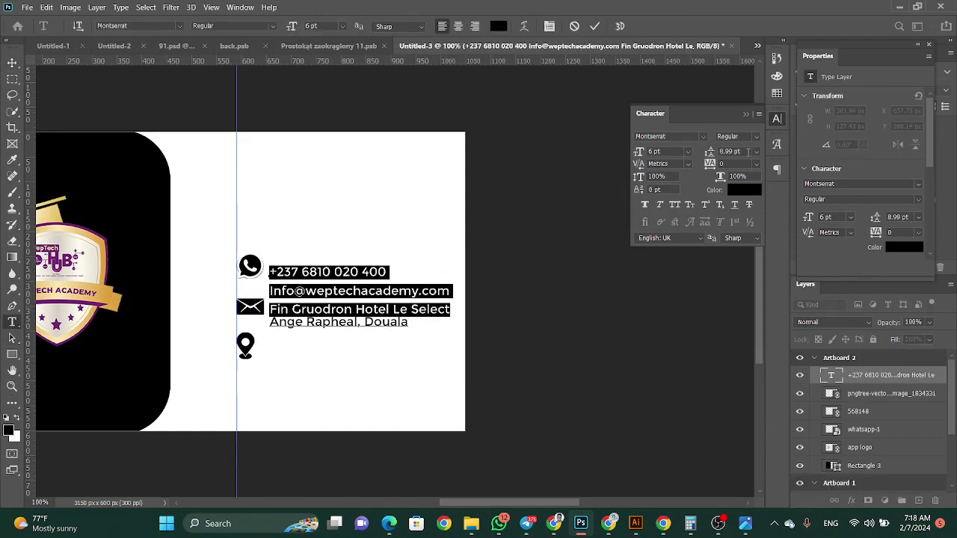
left_click(757, 152)
left_click(741, 210)
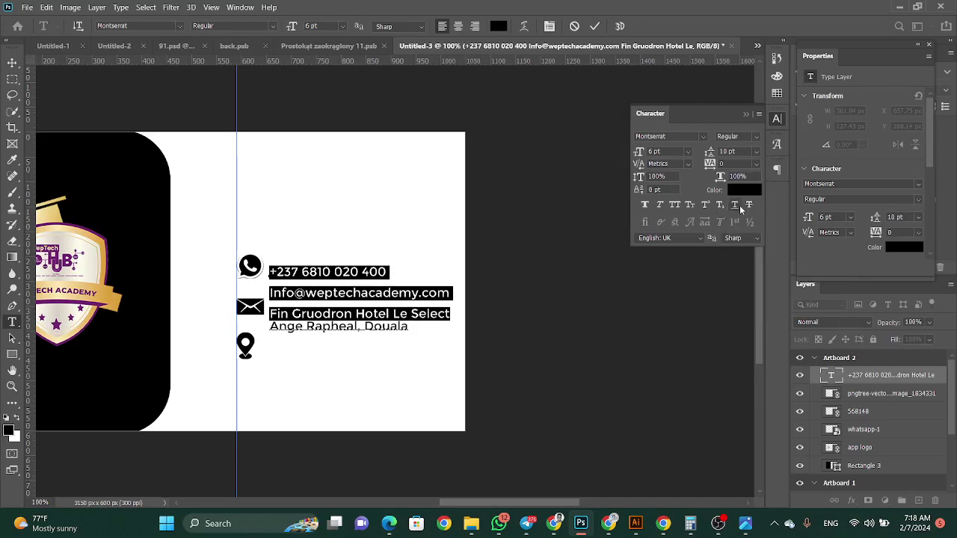
left_click(756, 152)
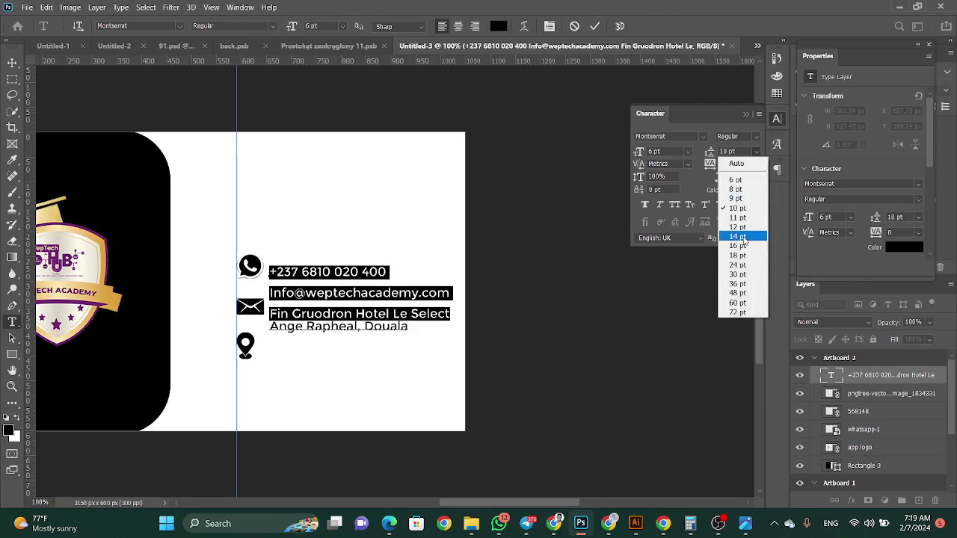
left_click(738, 236)
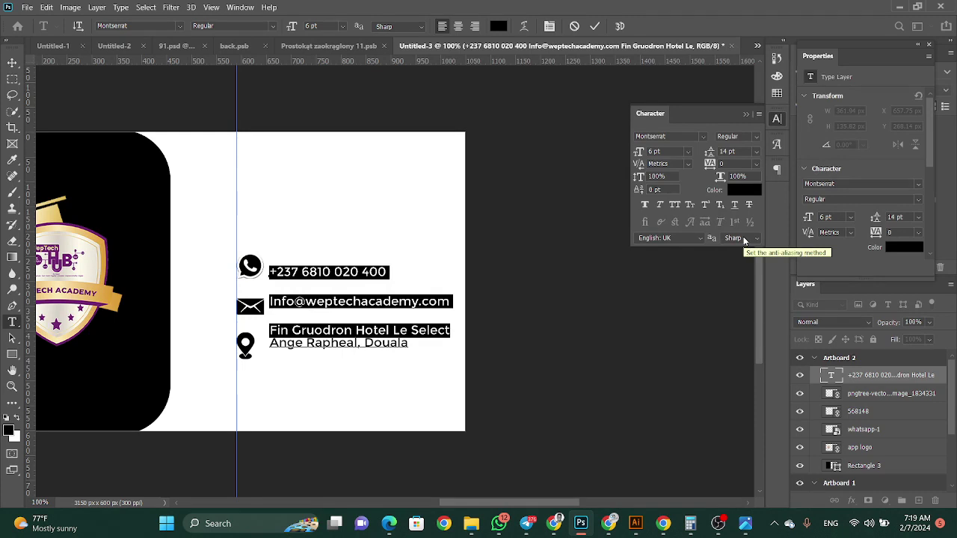
left_click(756, 152)
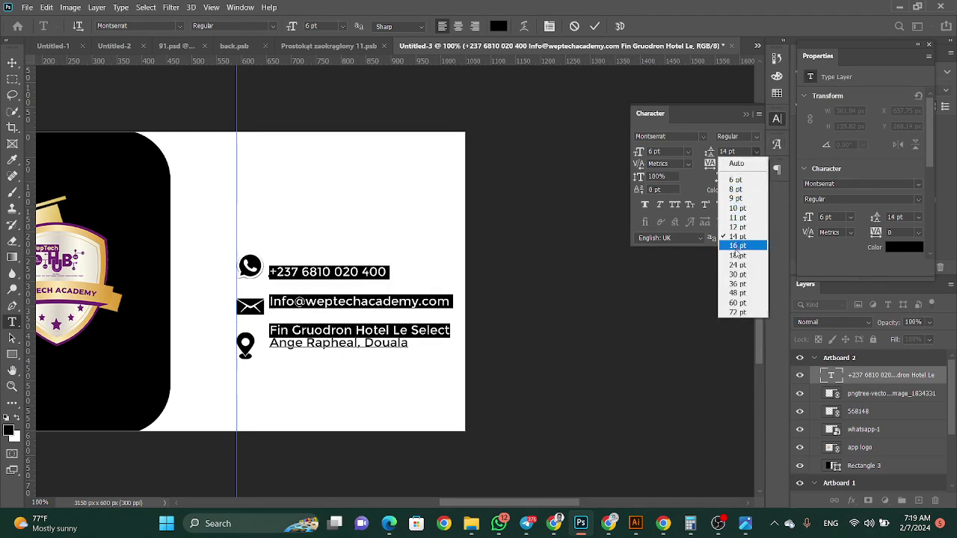
left_click(737, 255)
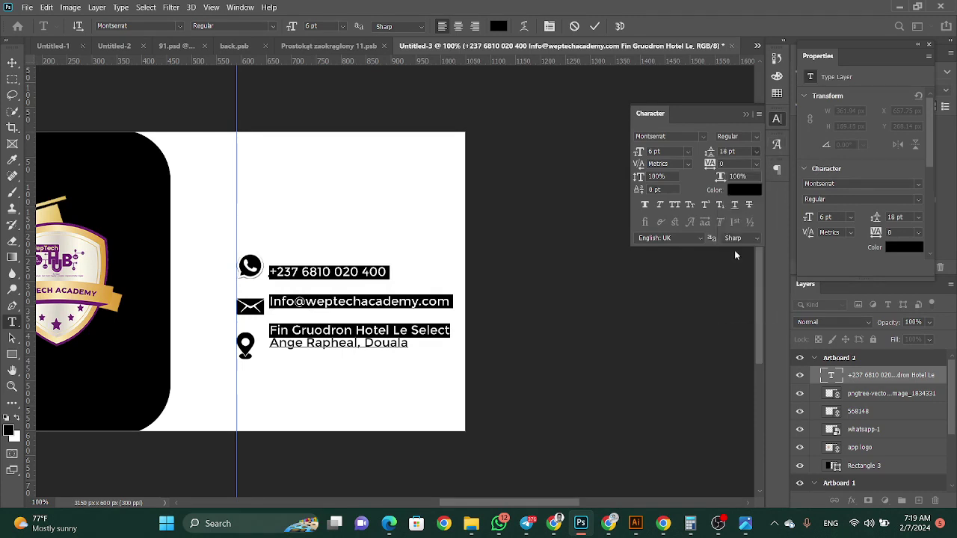
left_click(757, 154)
left_click(737, 246)
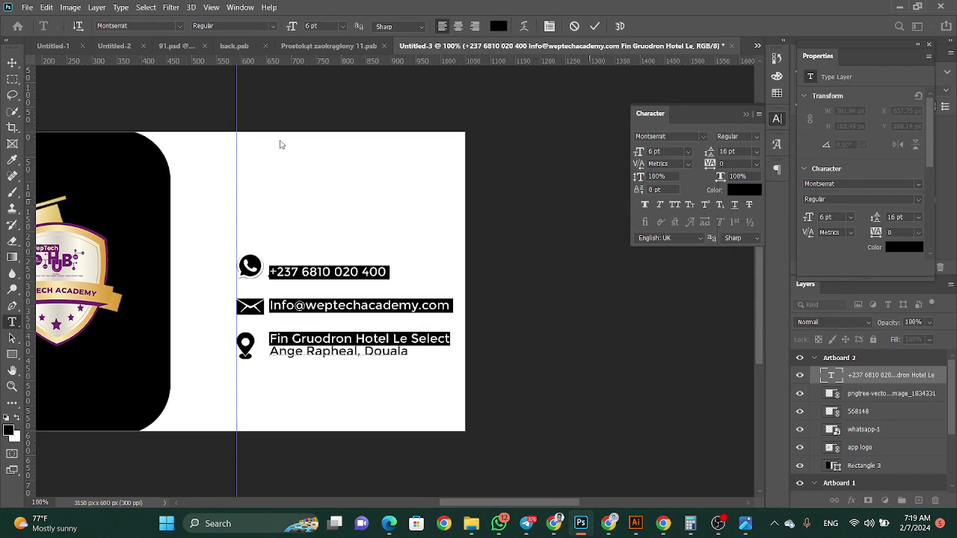
left_click(12, 61)
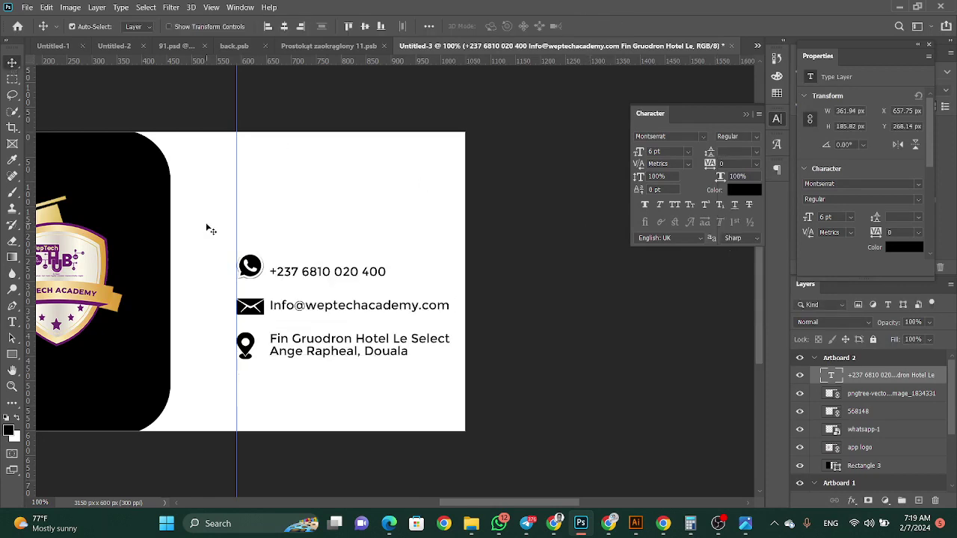
Nudge the contact text up, move the vertical guide left, and identify the icon layers
key("Up")
key("Up")
key("Up")
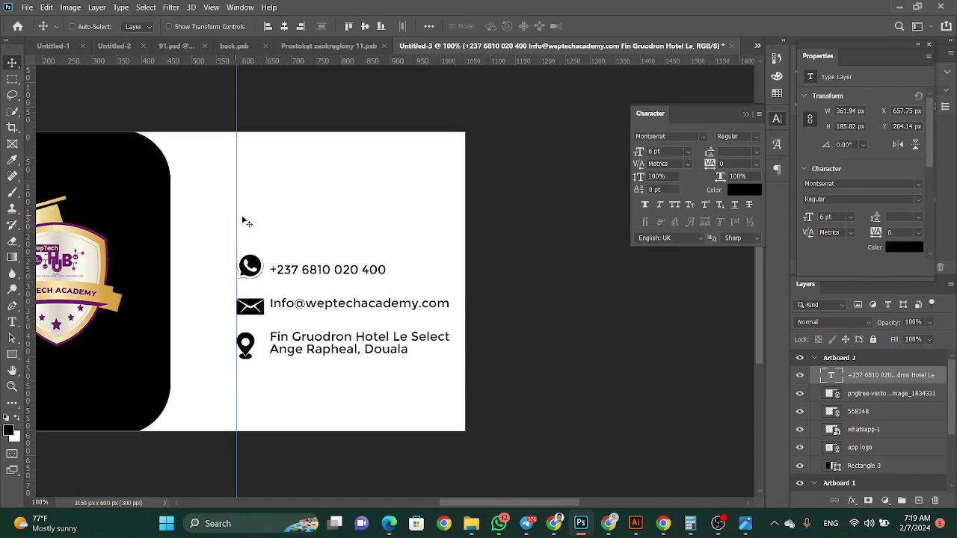
key("ctrl")
left_click_drag(235, 251, 204, 258)
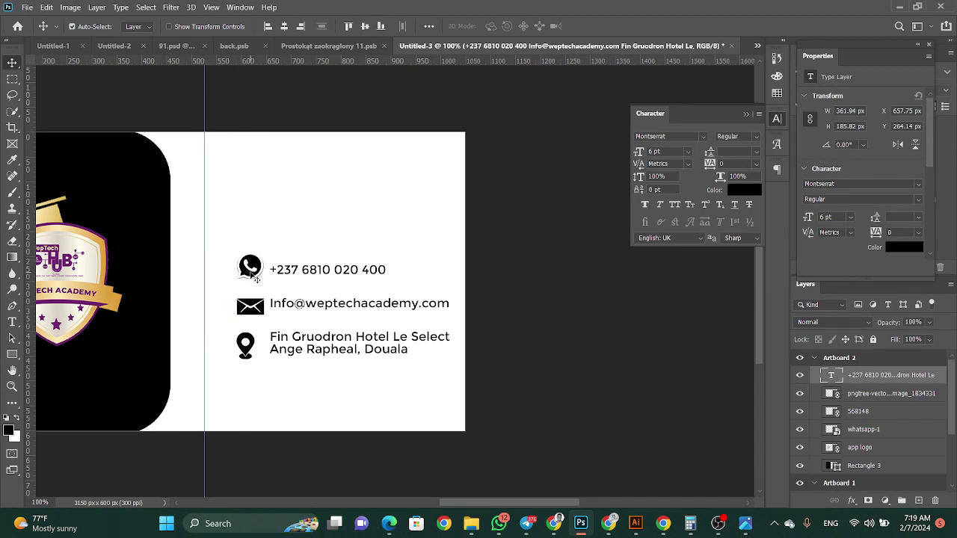
left_click(256, 276, "ctrl")
left_click(891, 413)
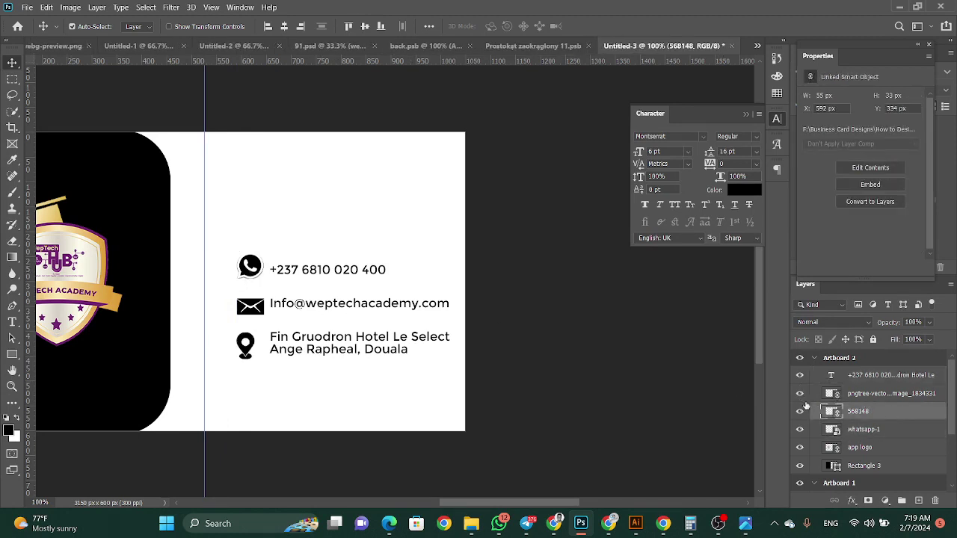
left_click(800, 430)
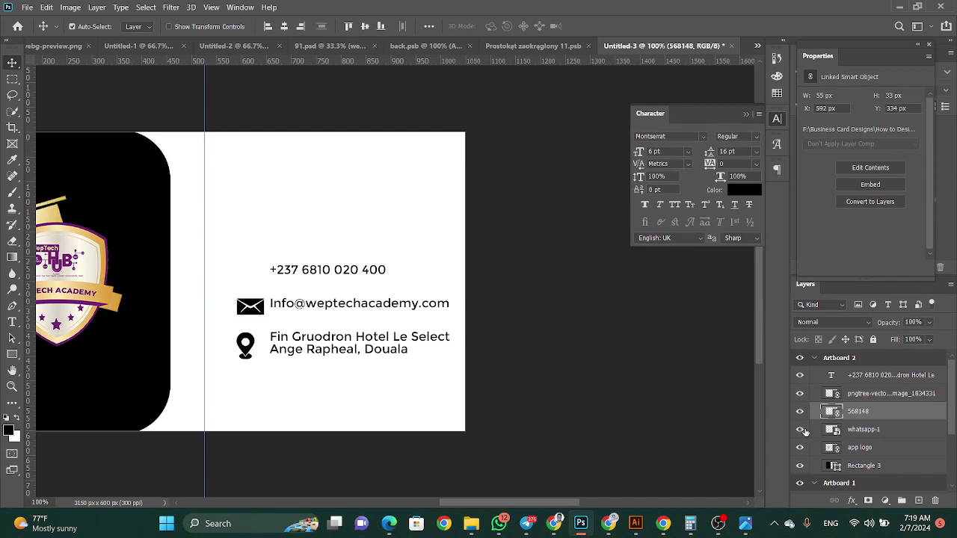
left_click(801, 430)
left_click(801, 447)
left_click(800, 447)
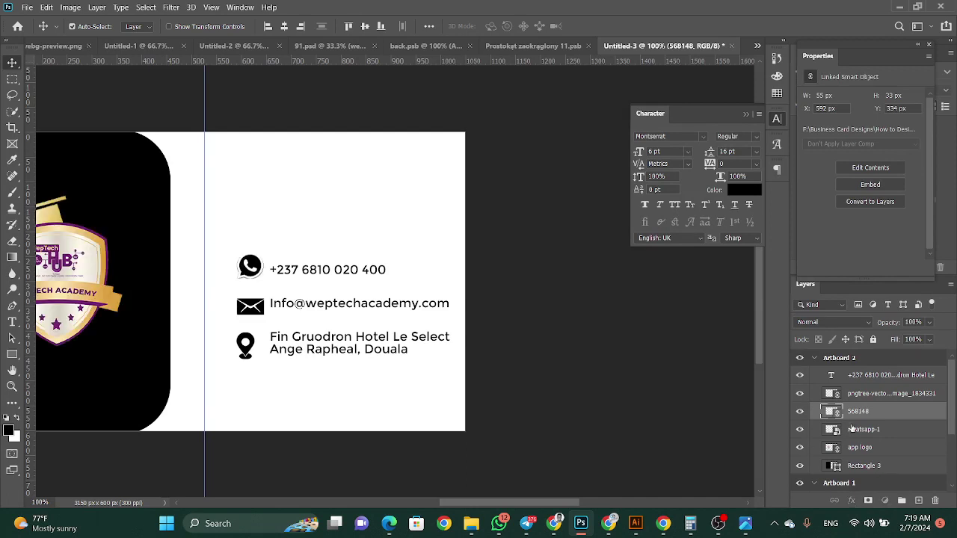
Multi-select the three icons and contact text, then shift them left and slightly down
left_click(853, 428, "ctrl")
left_click(860, 401, "ctrl")
left_click(865, 365, "ctrl")
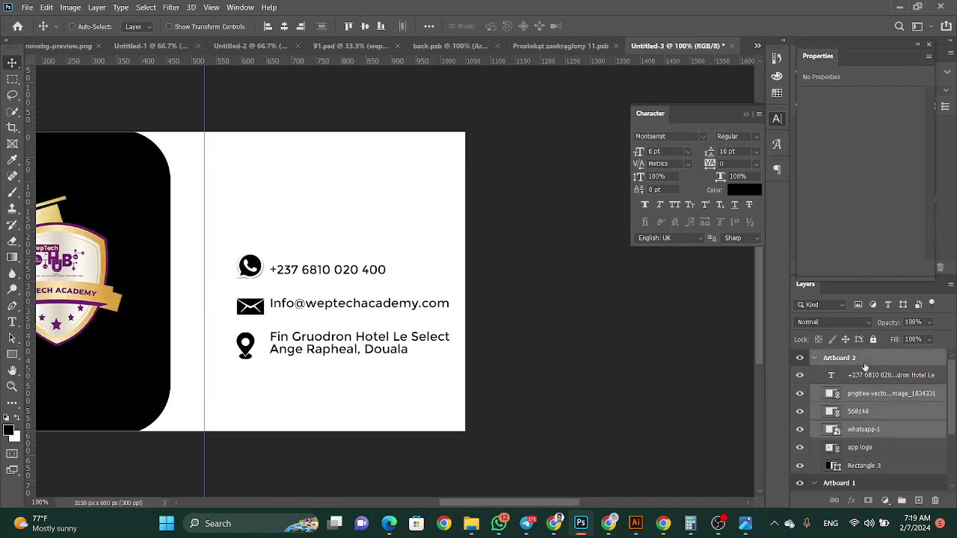
left_click(863, 364, "ctrl")
left_click(862, 376, "ctrl")
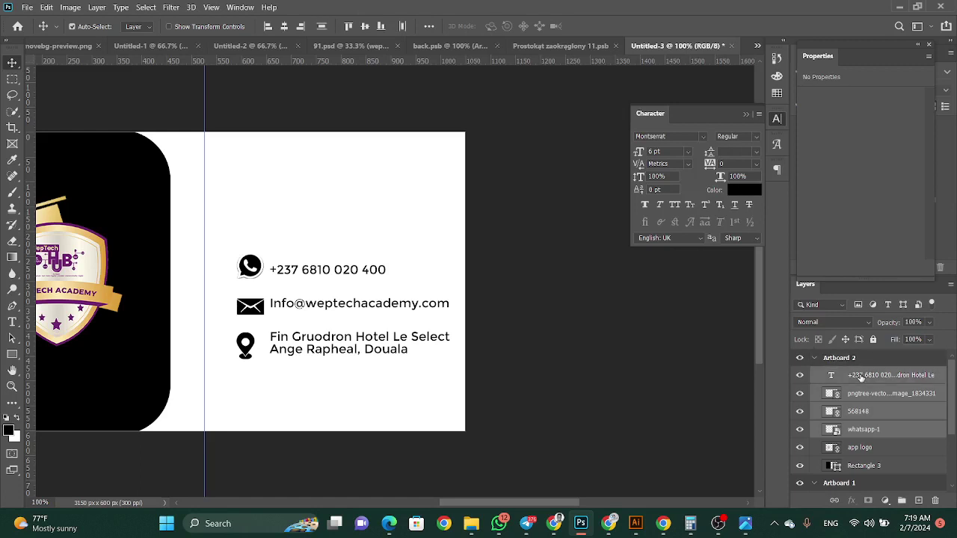
key("Left")
key("Left")
key("Left")
key("Left")
key("Left")
key("Left")
key("Left")
key("Left")
key("Left")
key("Left")
key("Left")
key("Left")
key("Left")
key("Left")
key("Left")
key("Left")
key("Left")
key("Left")
key("Left")
key("Left")
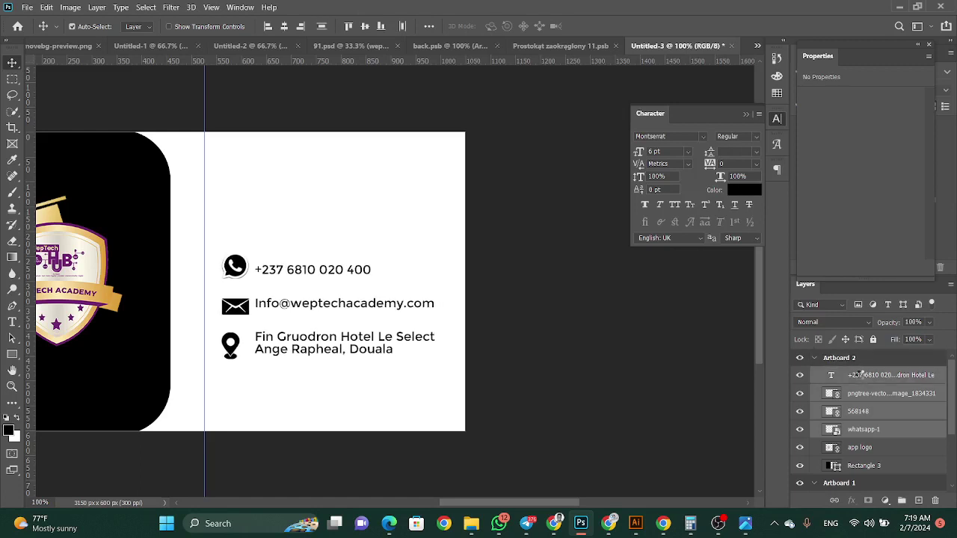
key("Left")
key("Left")
key("Left")
key("Left")
key("Left")
key("Left")
key("Left")
key("Left")
key("Left")
key("Left")
key("Left")
key("Left")
key("Left")
key("Left")
key("Left")
key("Left")
key("Left")
key("Left")
key("Left")
key("Left")
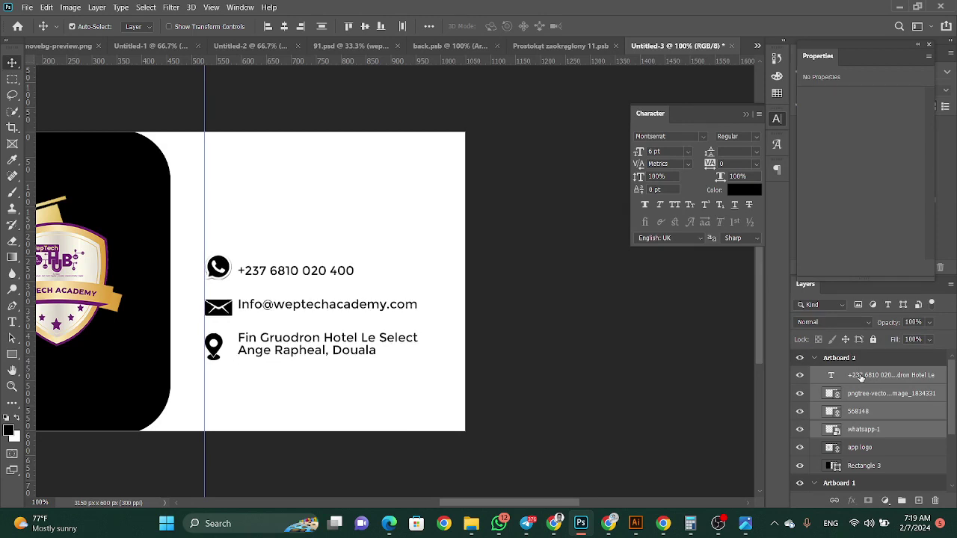
key("Down")
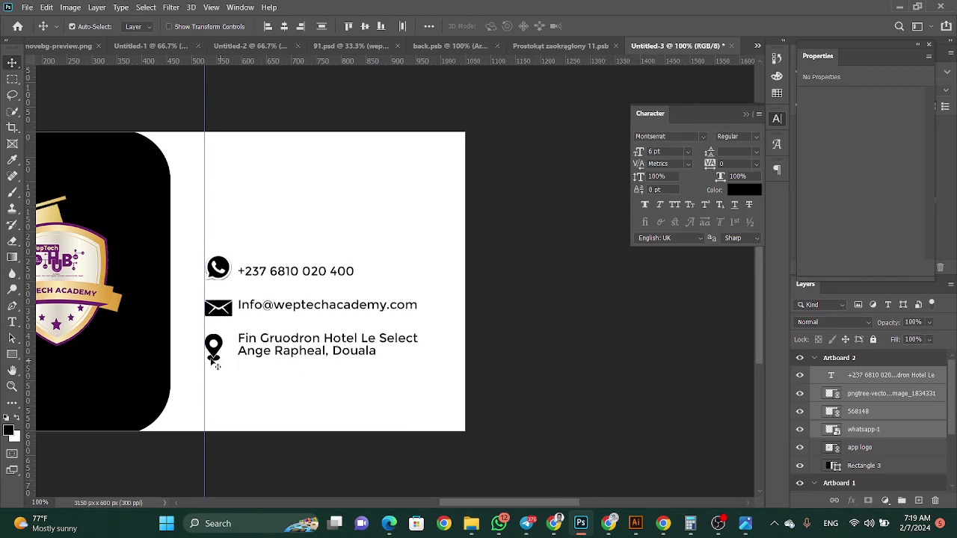
Fine-tune the icons: location pin down 1 px, envelope and WhatsApp icons nudged up
right_click(214, 356)
left_click(232, 368)
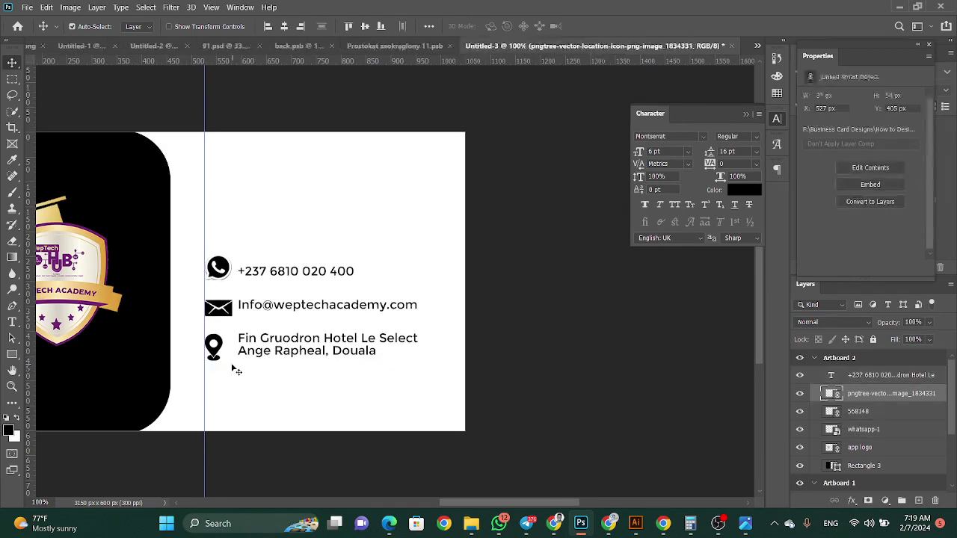
key("Down")
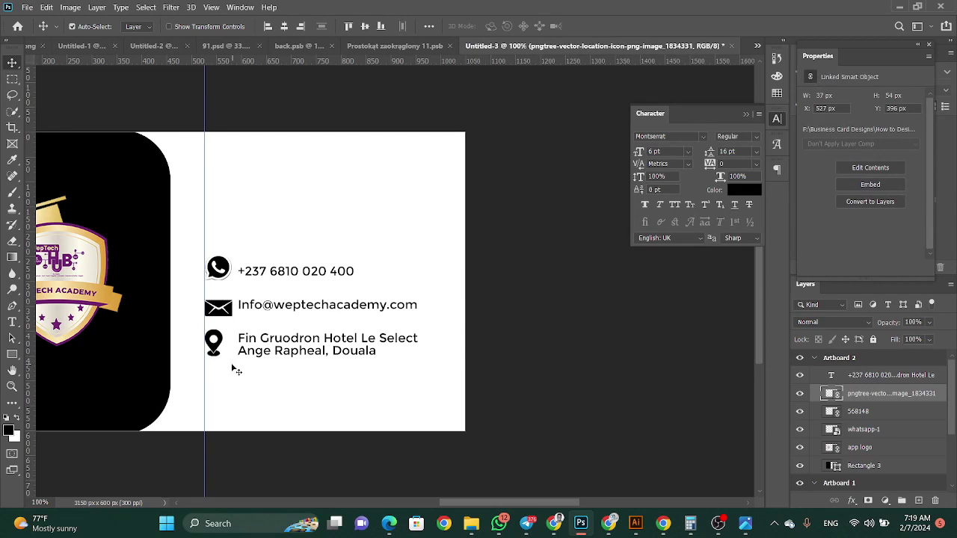
left_click(234, 313)
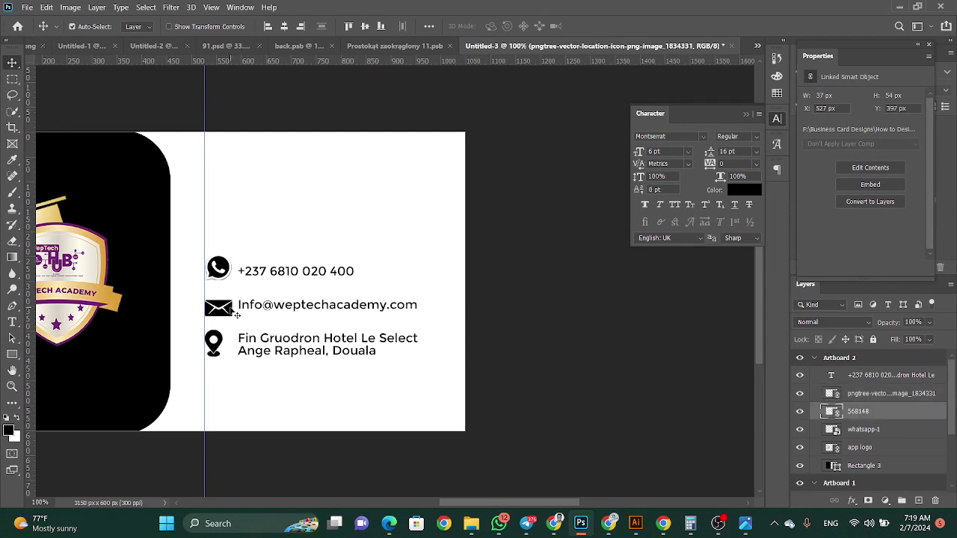
key("Up")
key("Up")
key("Up")
key("Up")
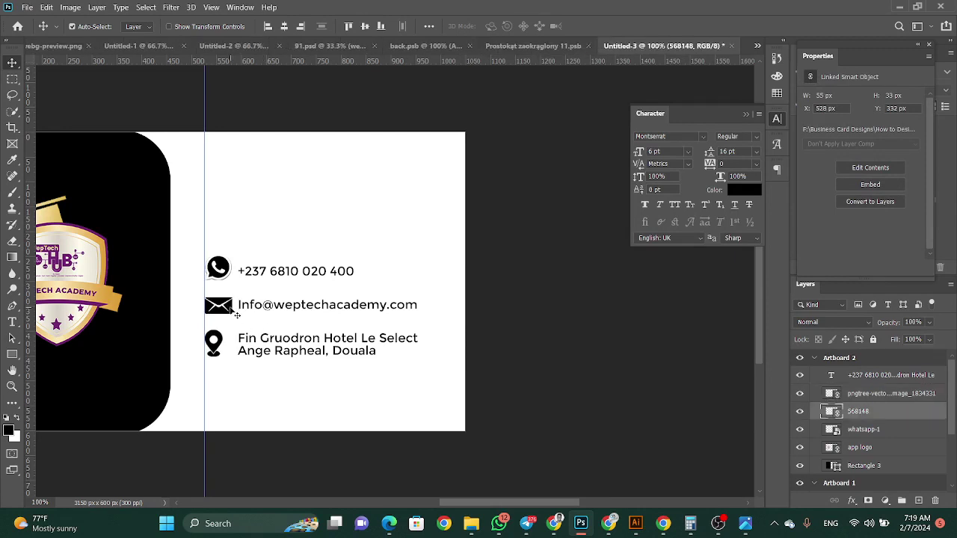
left_click(219, 276)
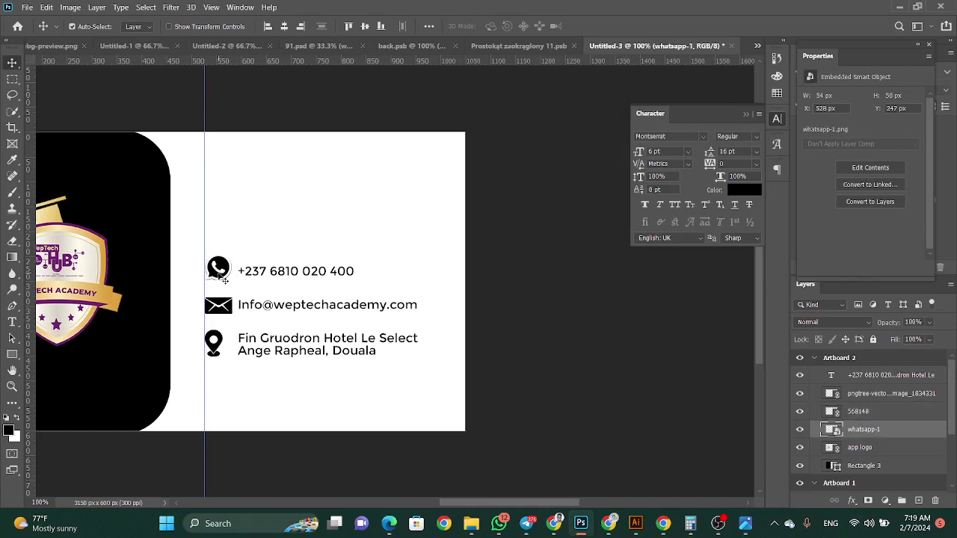
key("Down")
key("Down")
key("Up")
key("Up")
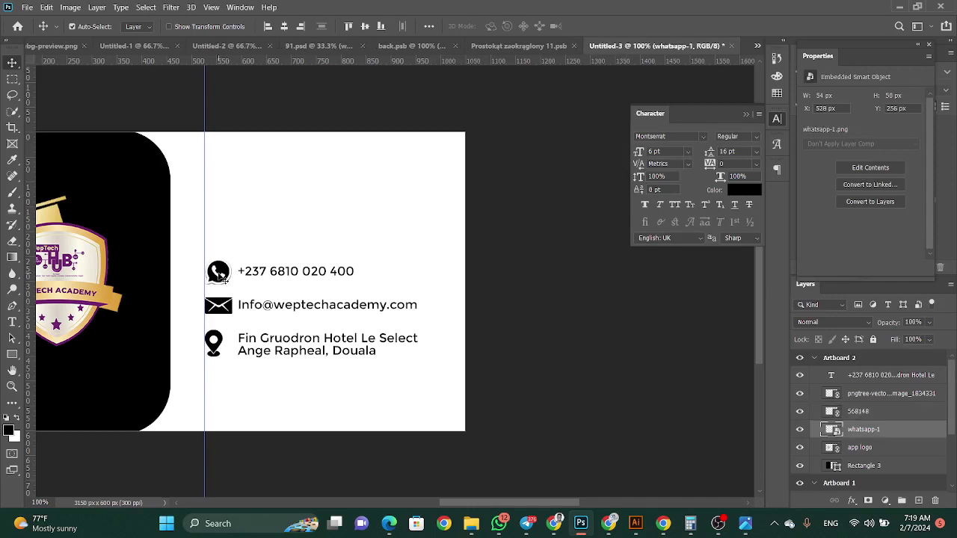
key("Up")
key("Up")
key("Up")
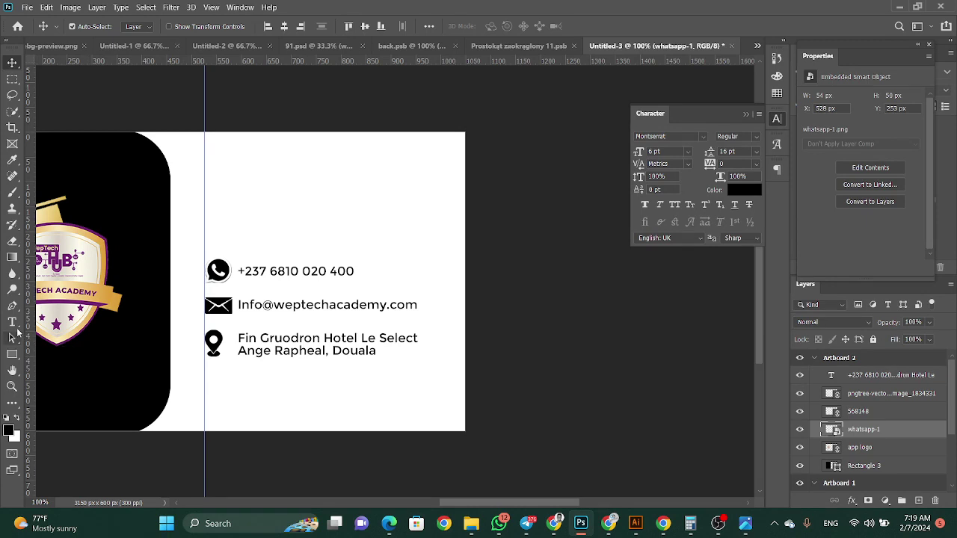
Type the cardholder's name on two lines above the contact details
left_click(12, 322)
left_click(225, 209)
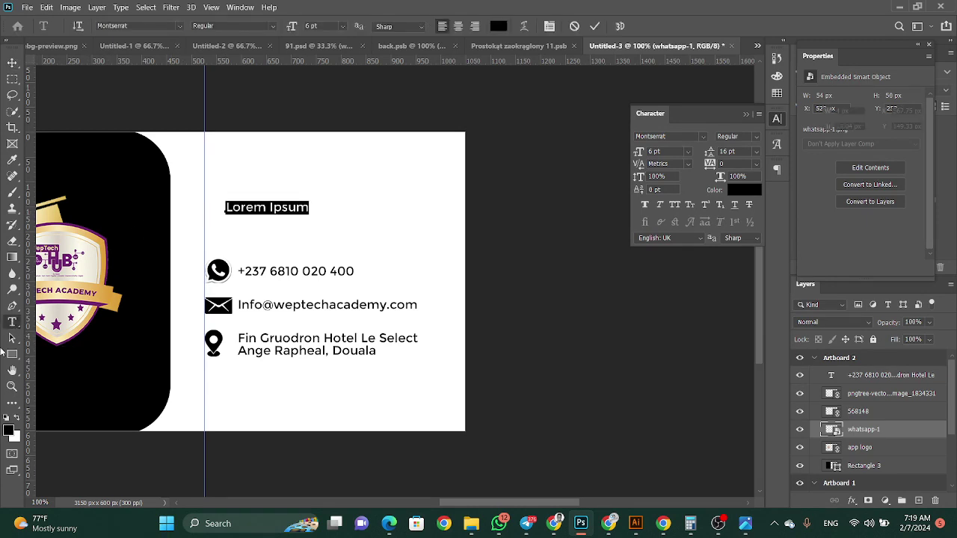
type(".Wepnyu")
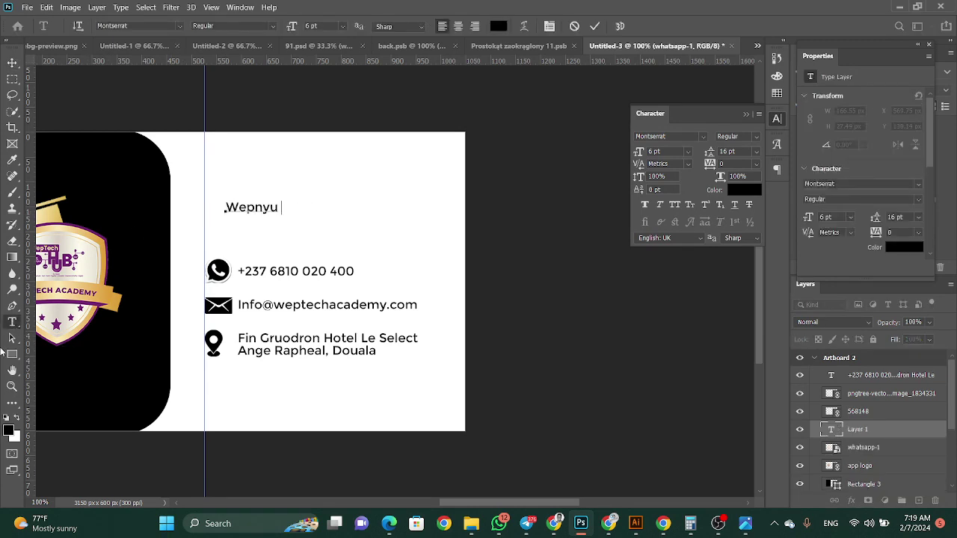
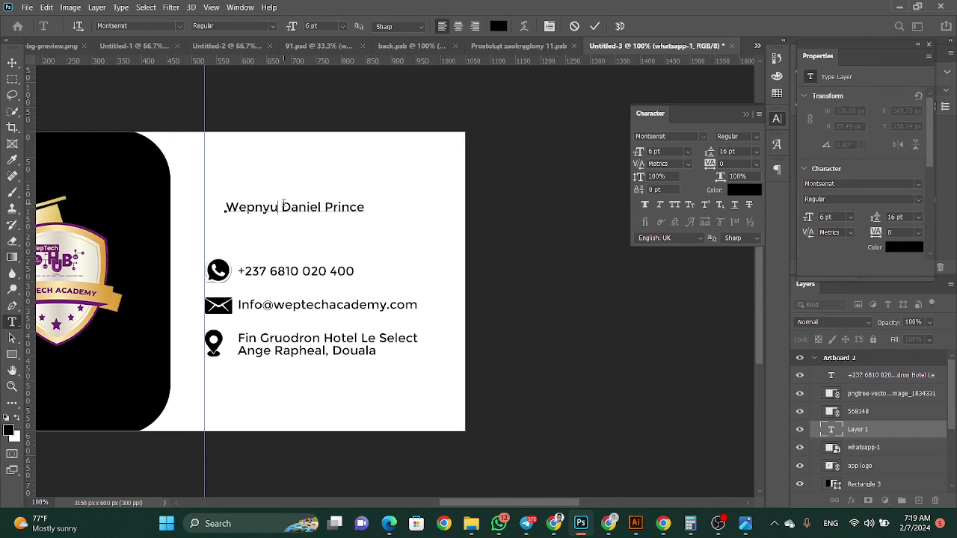
key("Delete")
key("Return")
key("ctrl+Return")
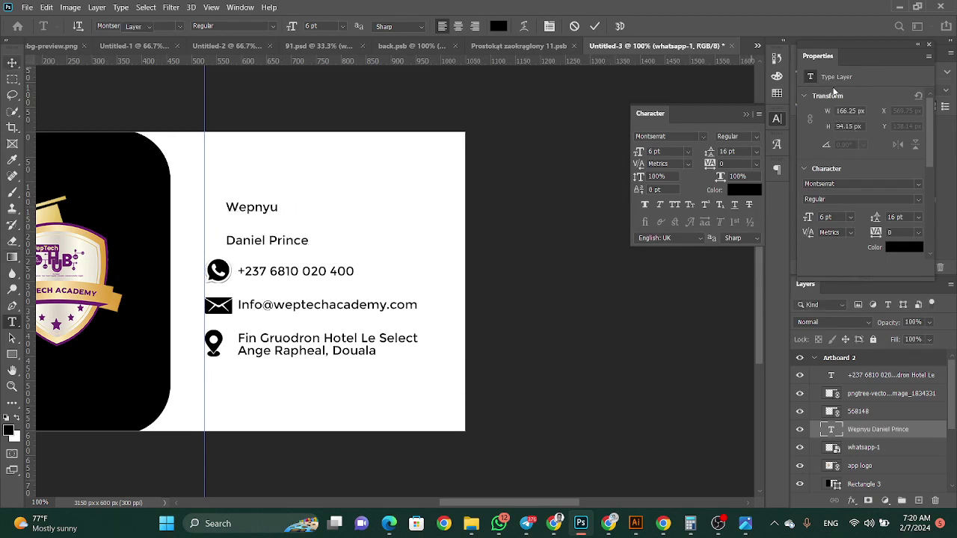
Set the name to ExtraBold with 6 pt leading
left_click(748, 136)
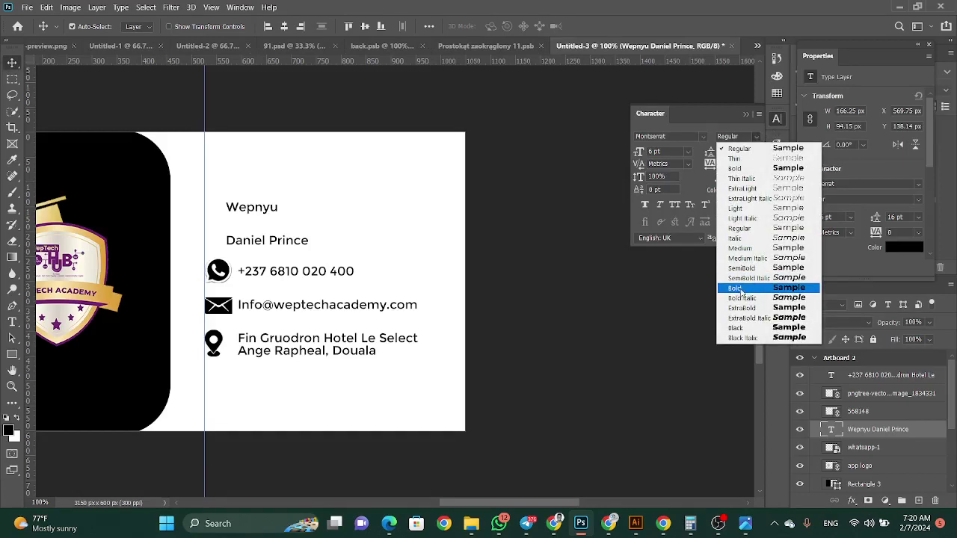
left_click(741, 291)
left_click(757, 139)
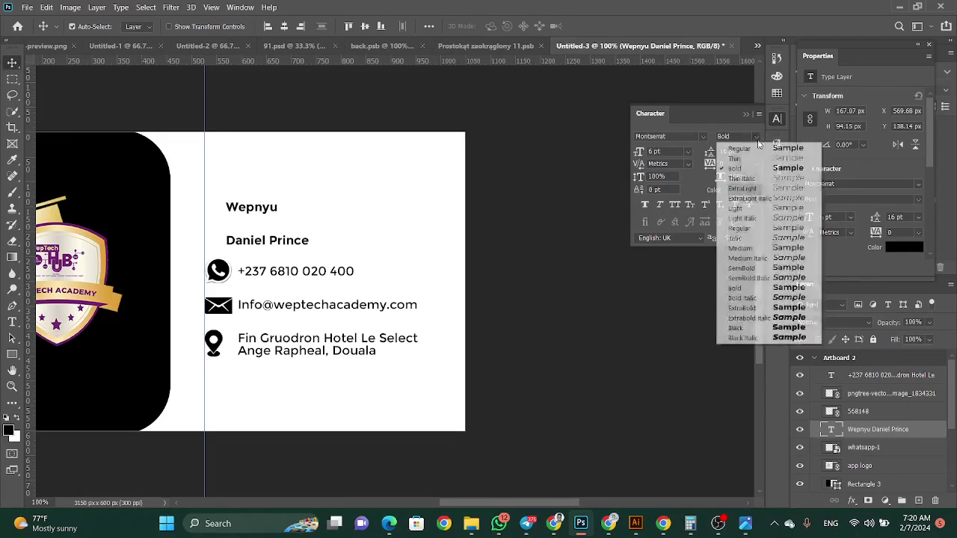
left_click(757, 307)
left_click(755, 152)
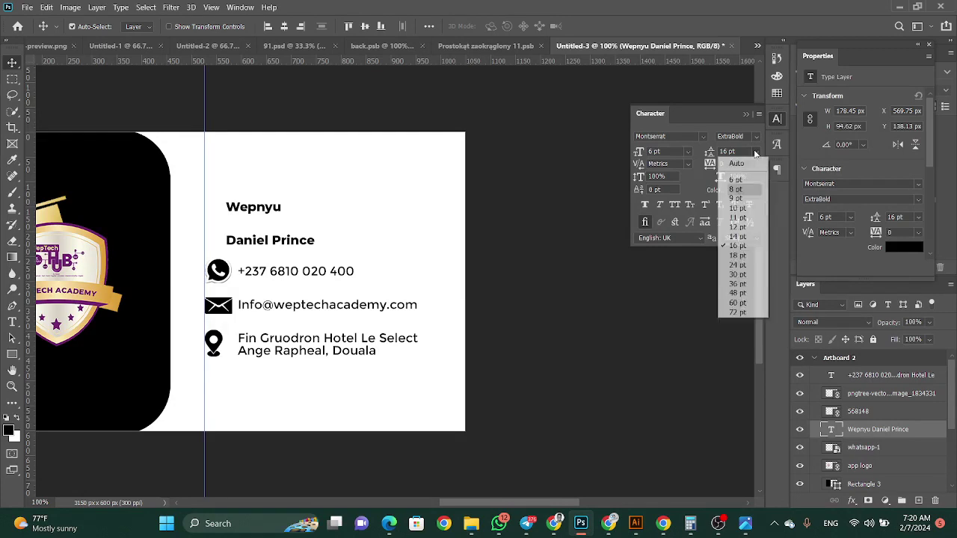
left_click(736, 181)
Scale the name to about double size and move it left onto the guide
key("ctrl")
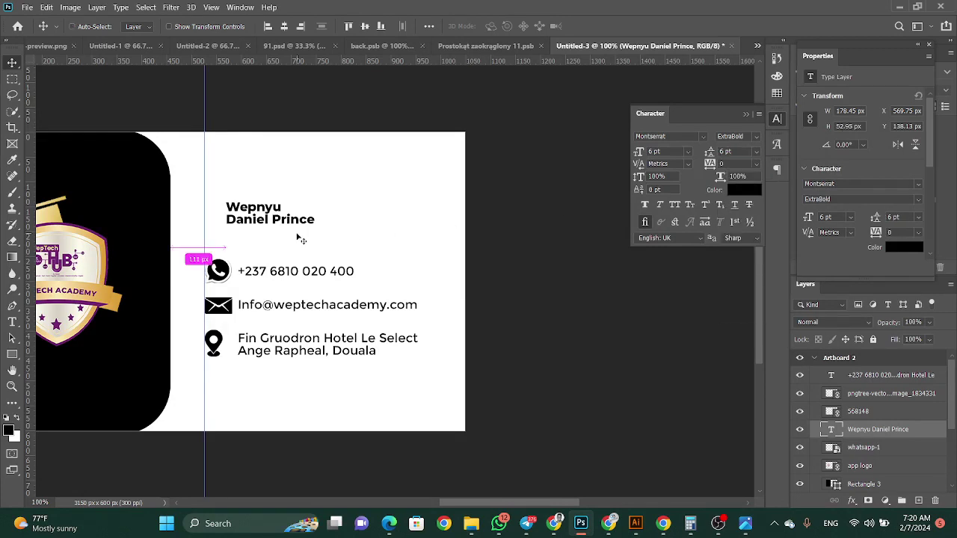
key("ctrl+t")
left_click_drag(315, 217, 419, 215)
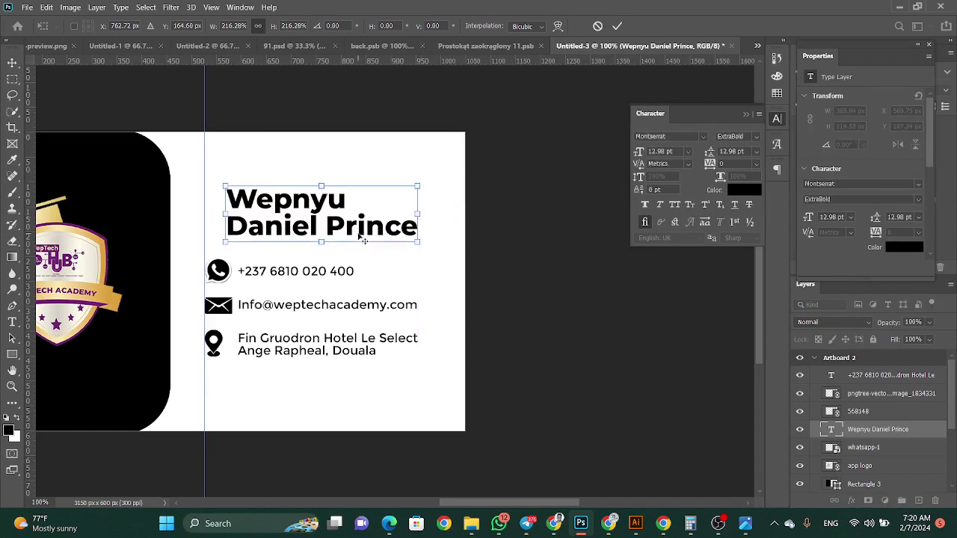
key("Return")
left_click_drag(313, 233, 289, 224)
Duplicate the contact text block and retype the copy as 'Founder'
left_click(288, 276)
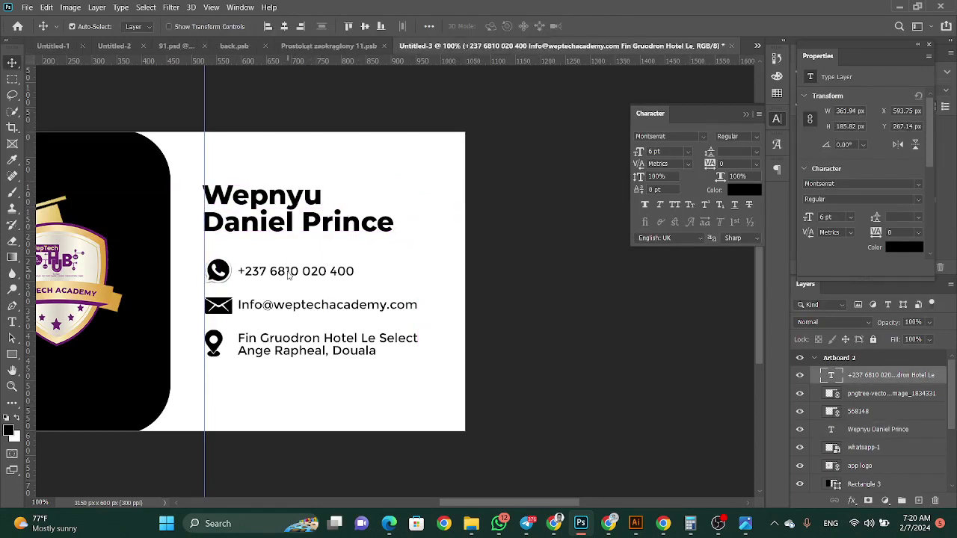
left_click_drag(288, 275, 287, 326)
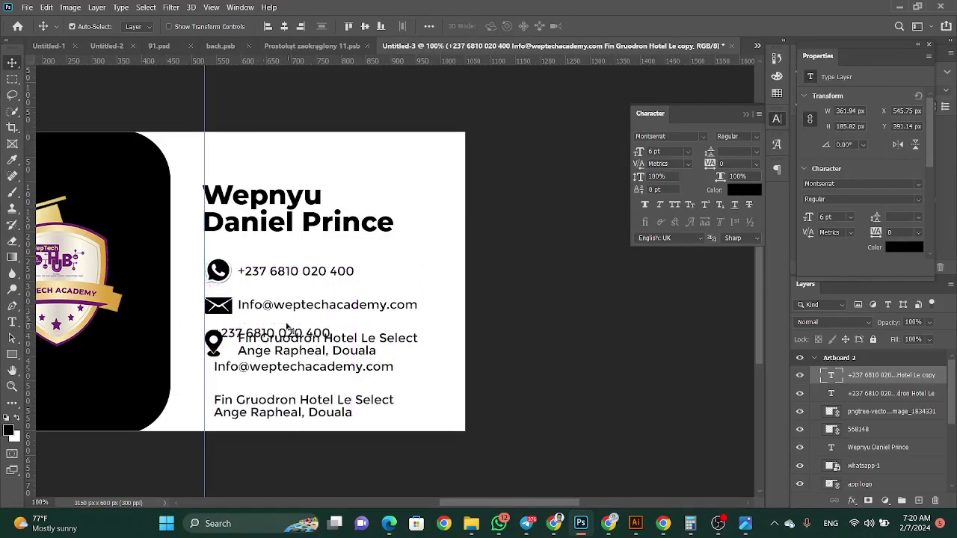
key("t")
left_click(261, 411)
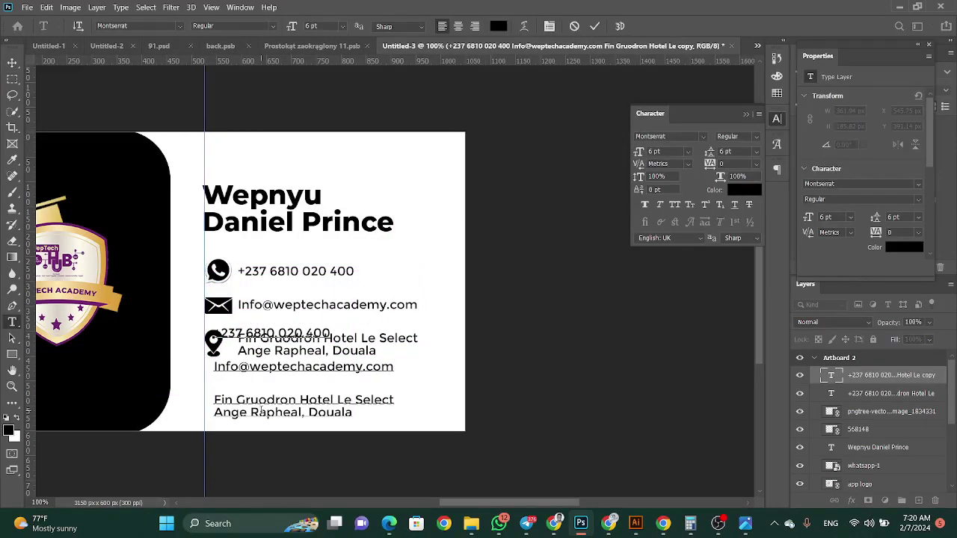
key("ctrl+a")
type("Fou")
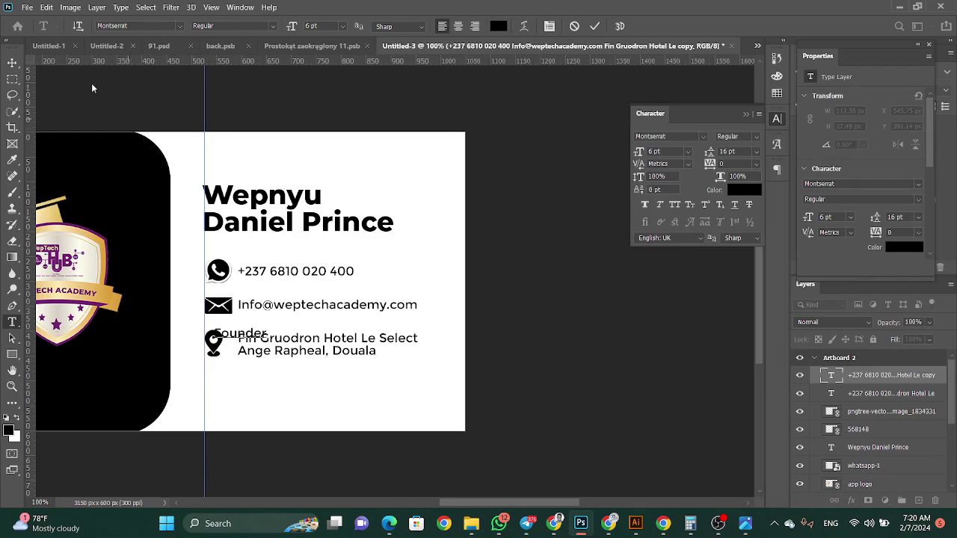
left_click(11, 62)
Move the Founder title up just under the name and nudge it into alignment
key("ctrl+t")
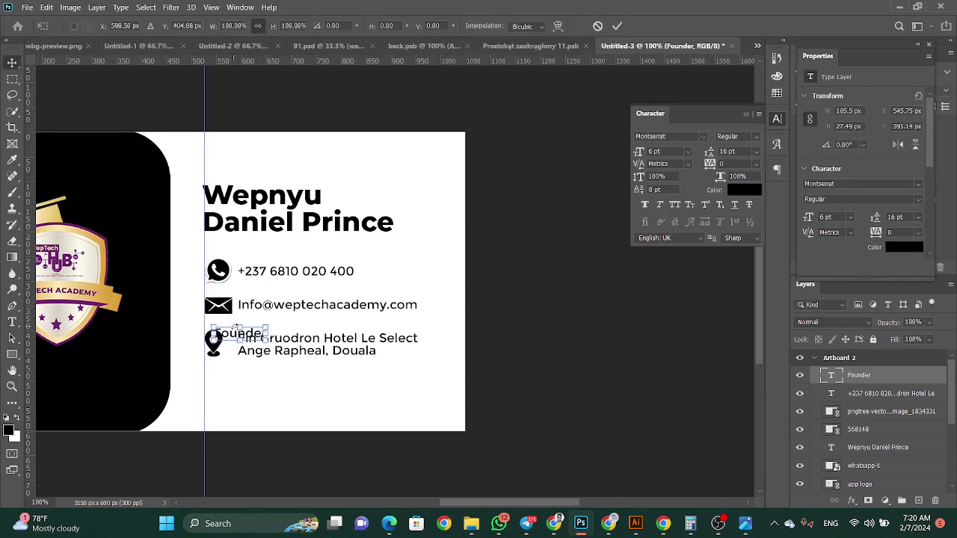
left_click_drag(220, 336, 202, 242)
key("Return")
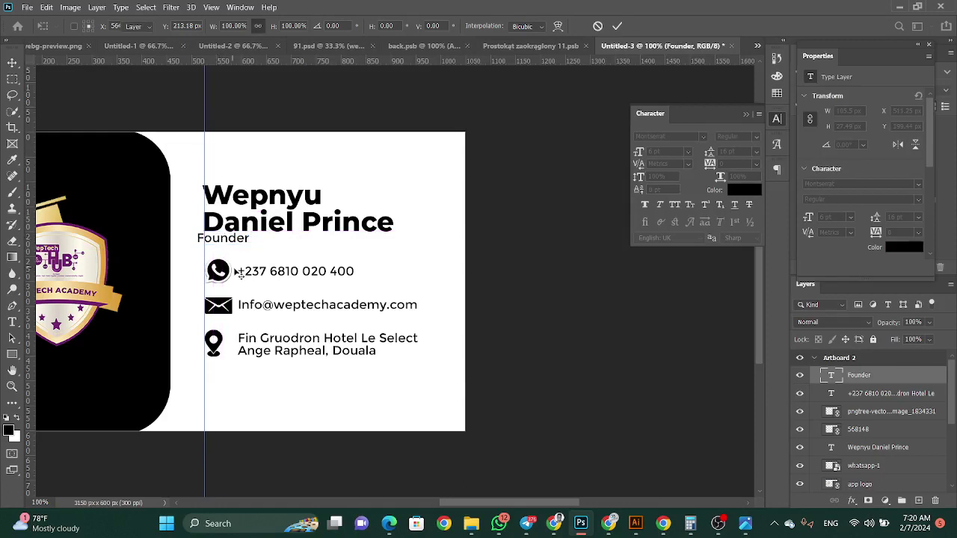
key("Right")
key("Right")
key("Right")
key("Right")
key("Right")
key("Right")
key("Right")
key("Right")
key("Right")
key("Right")
key("Right")
key("Right")
key("Right")
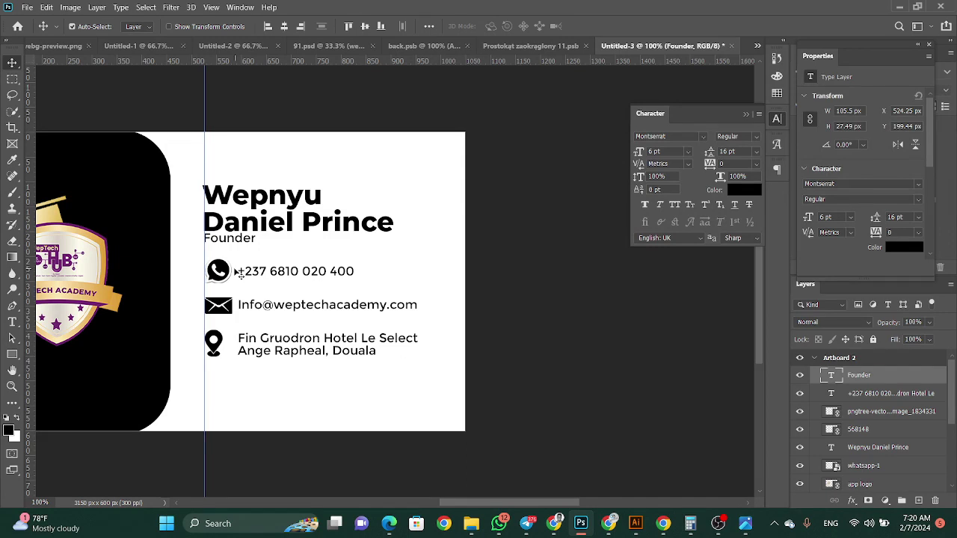
Insert the missing 'u' in the hotel address line
left_click(12, 322)
left_click(285, 339)
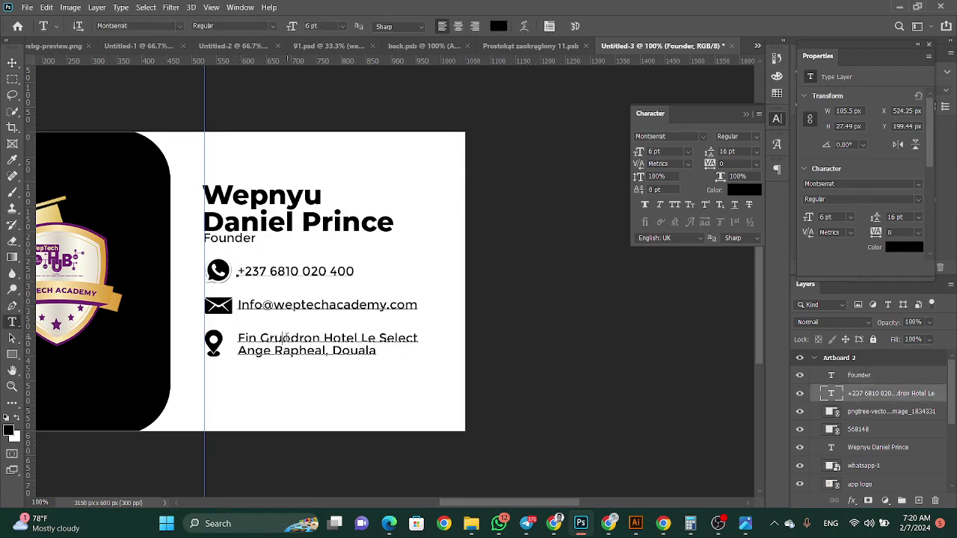
type("u")
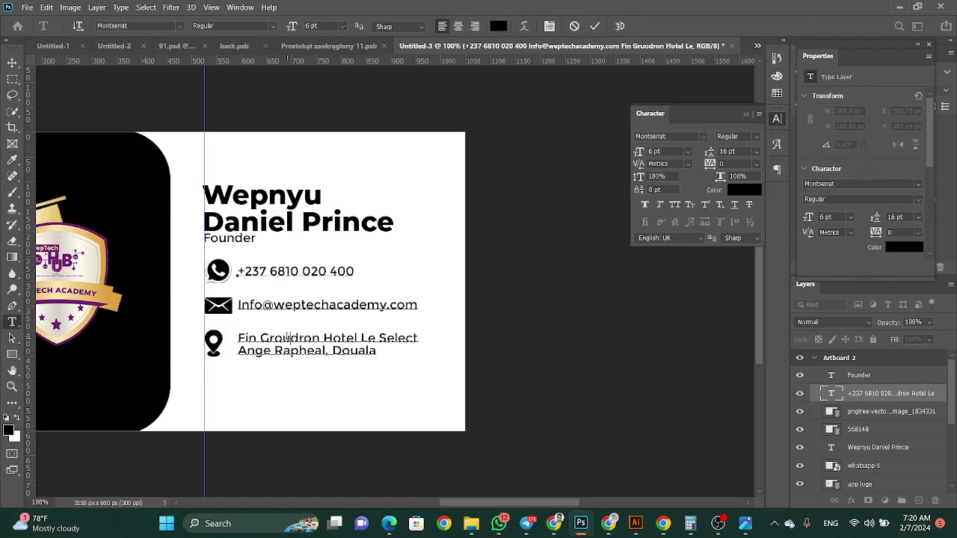
left_click(12, 62)
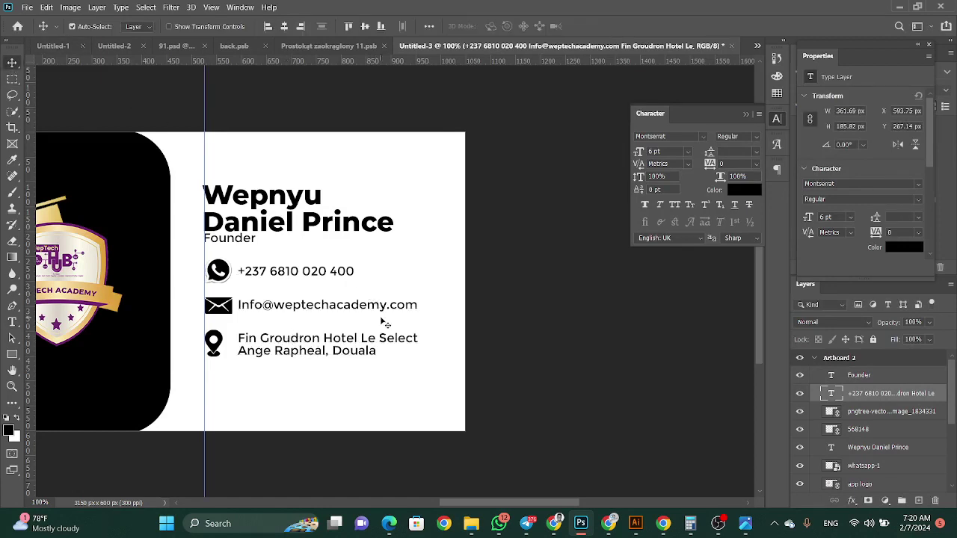
Select the Founder through whatsapp-1 layers and nudge them down 1 px
scroll(385, 324, "down", 2)
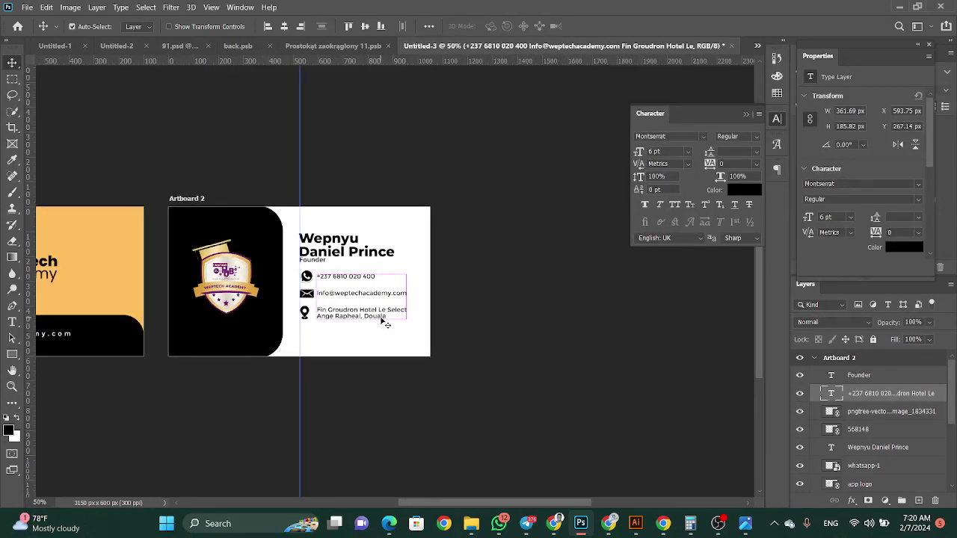
left_click(867, 377)
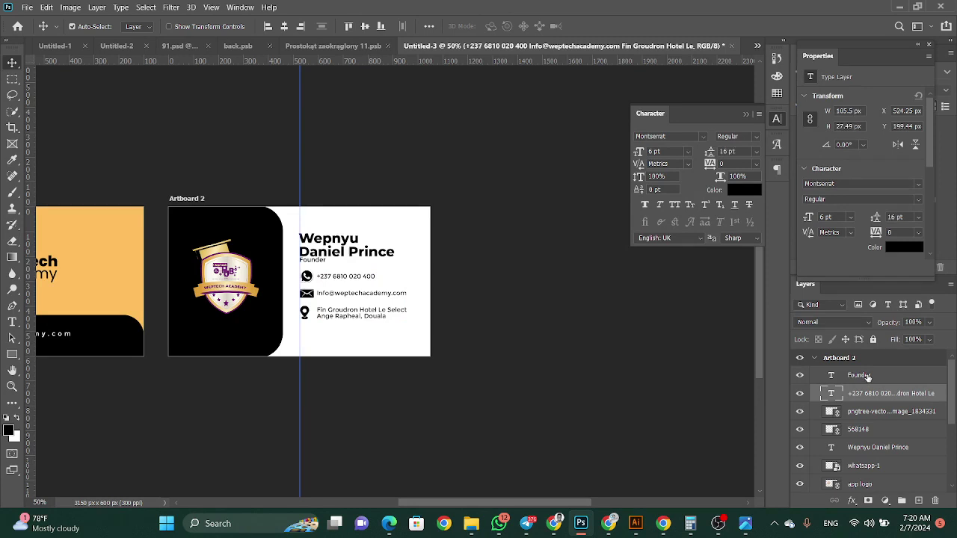
scroll(875, 393, "down", 3)
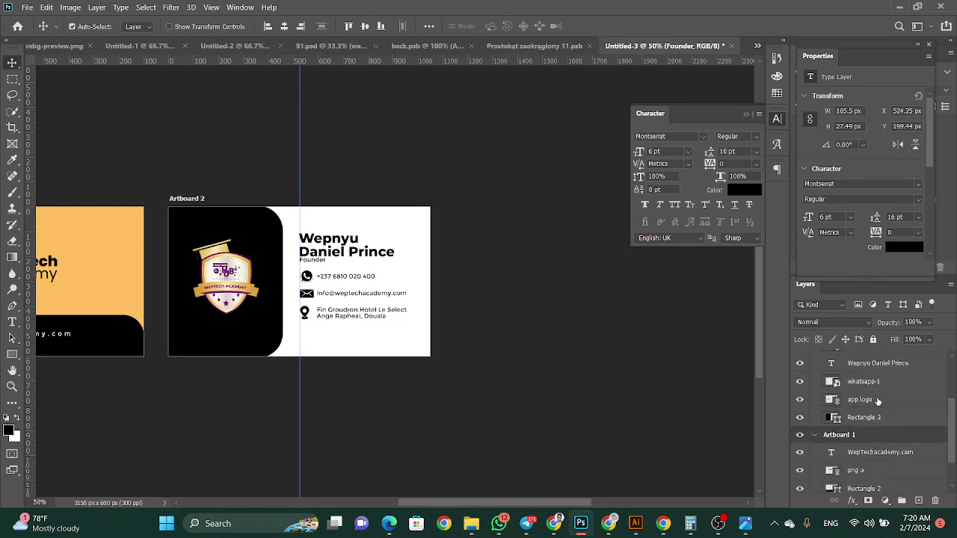
left_click(879, 390, "shift")
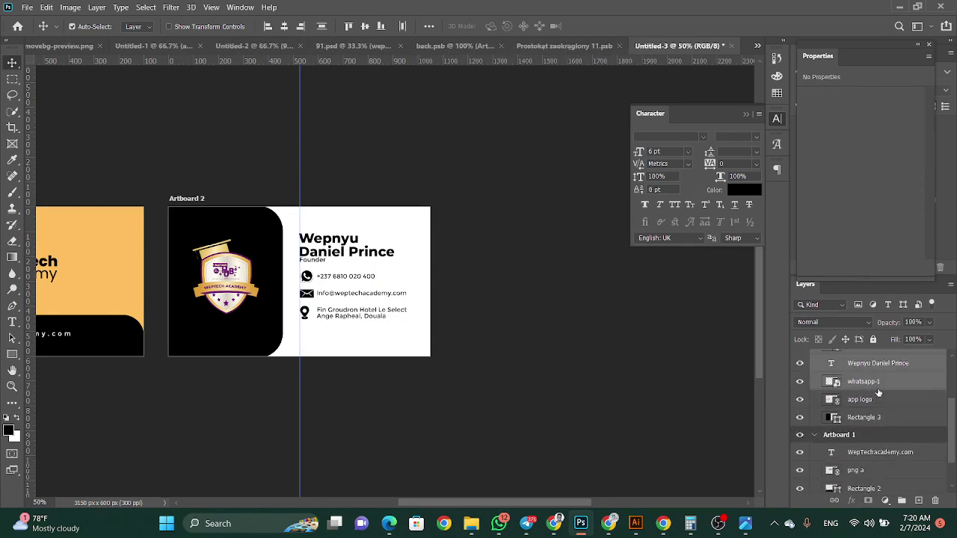
scroll(879, 392, "up", 3)
key("Down")
key("Down")
key("Down")
key("Down")
key("Down")
key("Down")
key("Down")
key("Down")
key("Down")
key("Down")
key("Down")
key("Down")
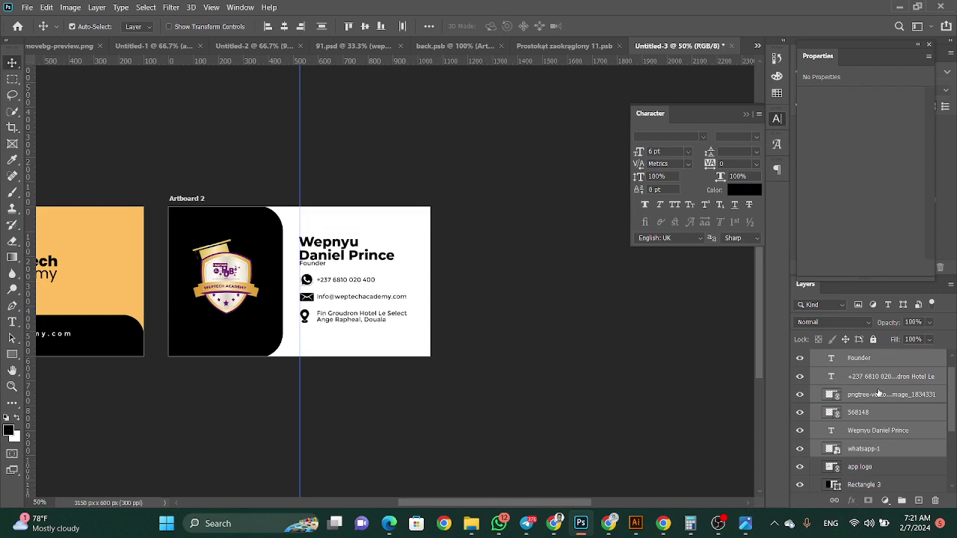
key("Down")
key("Up")
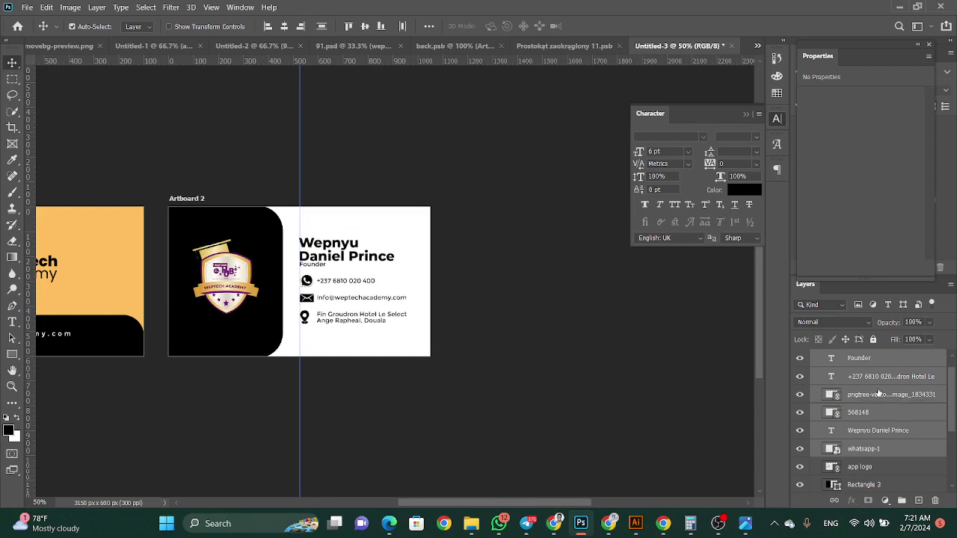
Select Artboard 1's orange background layer
left_click_drag(410, 504, 314, 503)
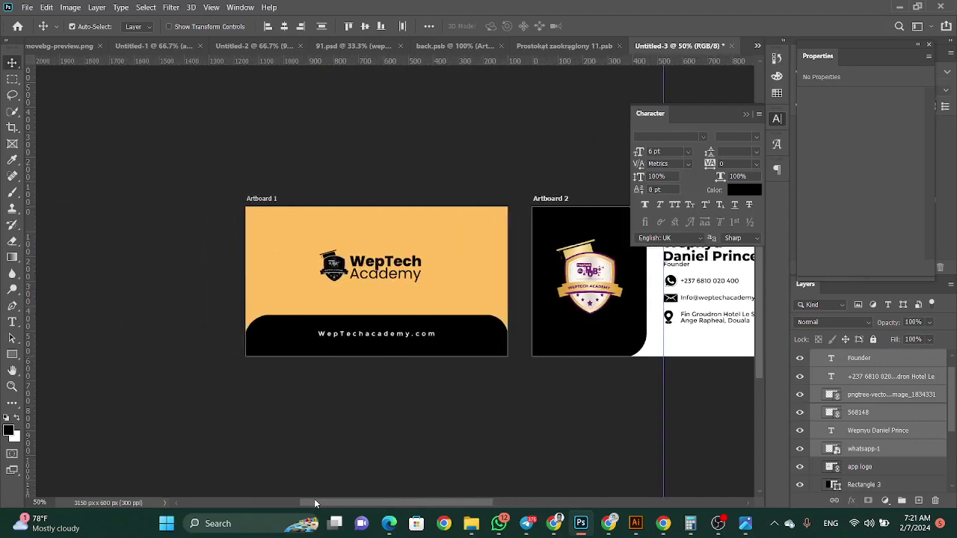
left_click(258, 282)
left_click(26, 7)
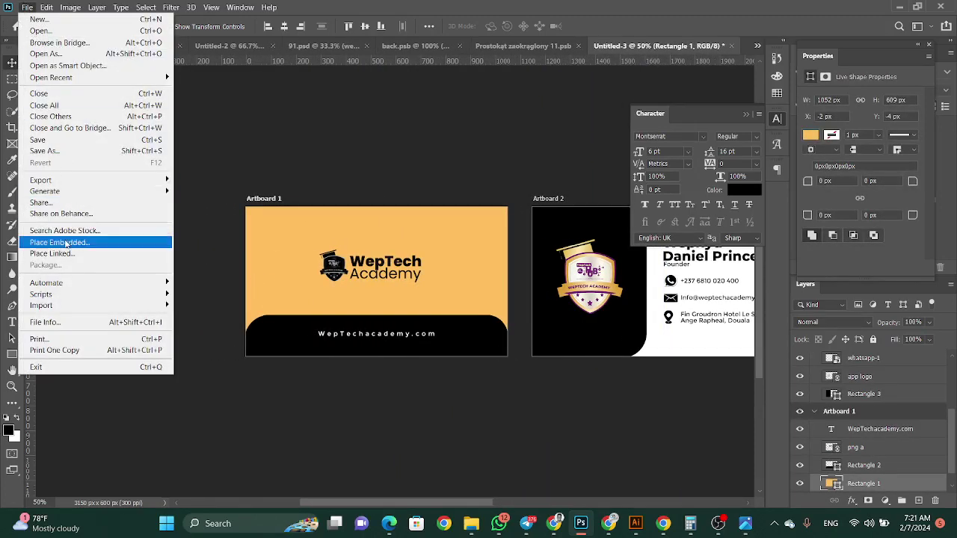
Place the zebra pattern image embedded and stretch it across Artboard 1
left_click(66, 244)
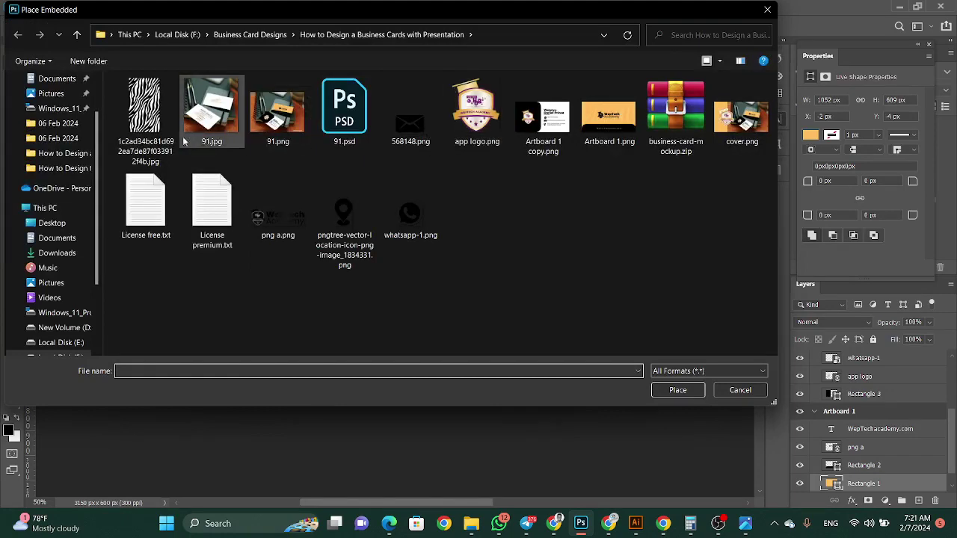
left_click(674, 389)
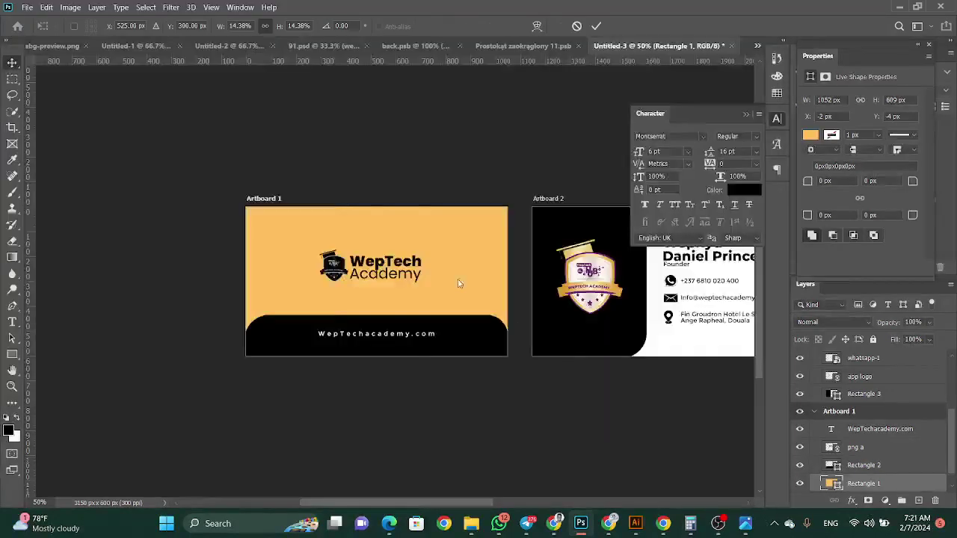
right_click(395, 281)
left_click(371, 299)
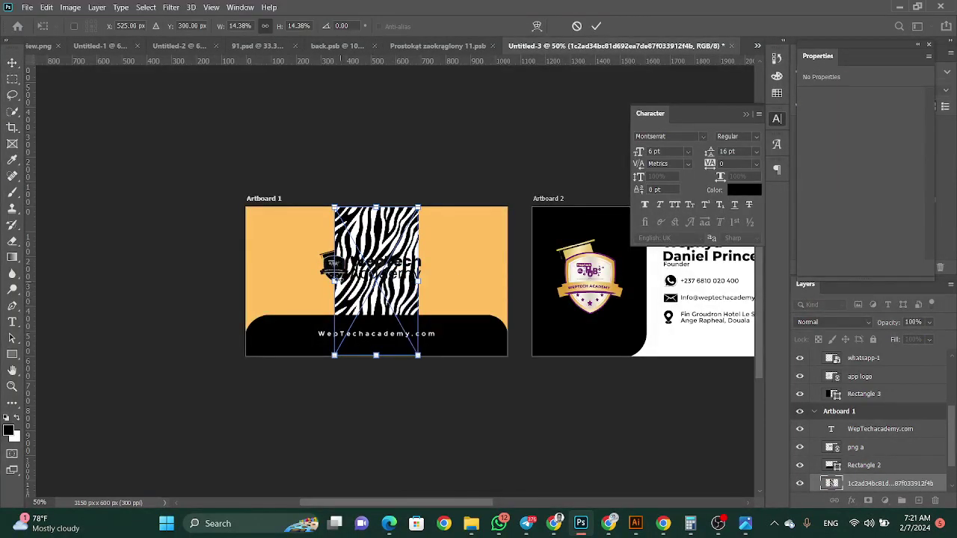
left_click_drag(335, 281, 246, 281)
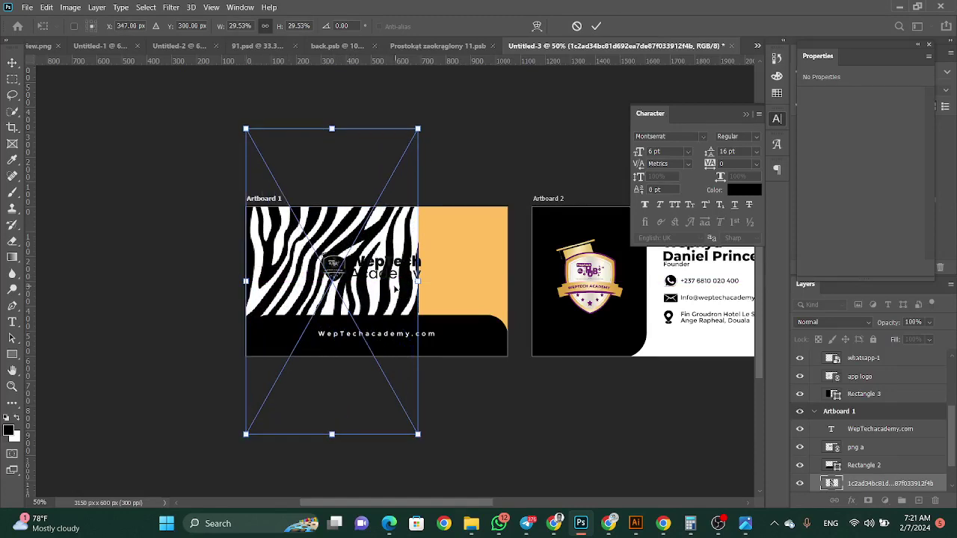
left_click_drag(418, 281, 507, 281)
key("Return")
Blend the zebra layer in Overlay mode at 13% fill and close the Character panel
left_click(834, 321)
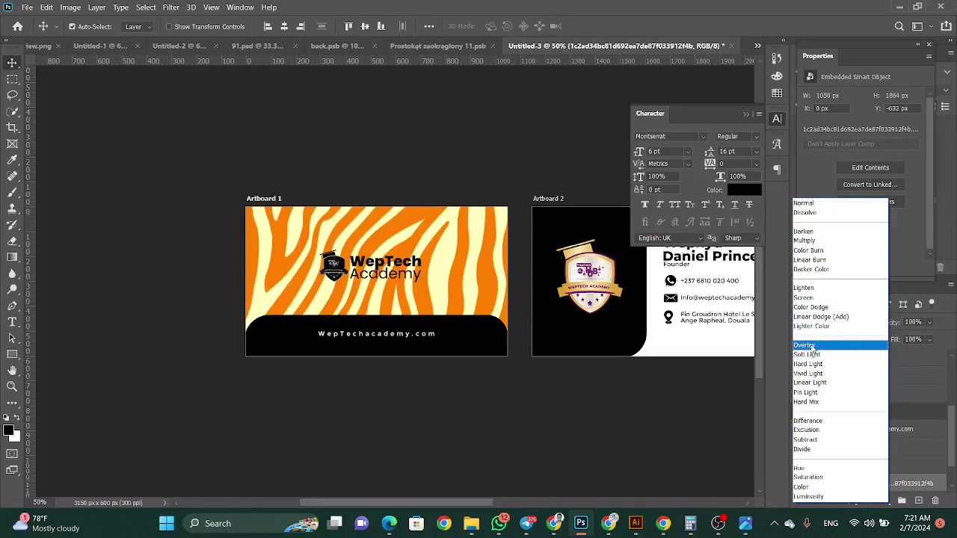
left_click(812, 347)
left_click(932, 341)
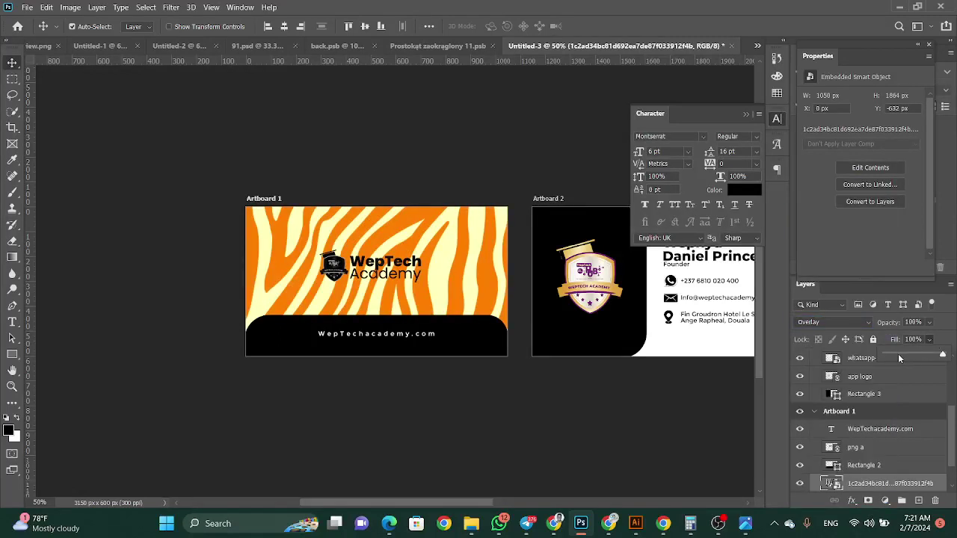
left_click_drag(898, 355, 895, 358)
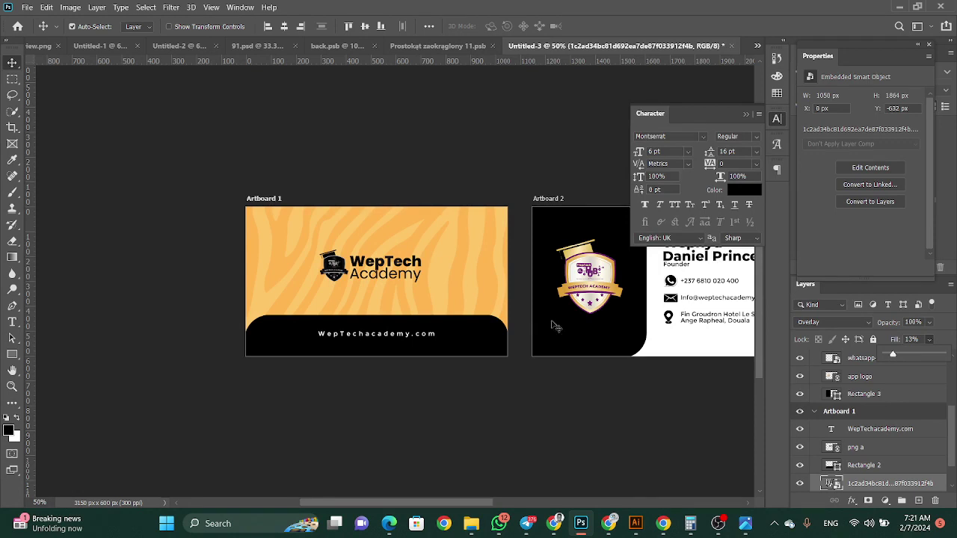
left_click_drag(479, 501, 496, 488)
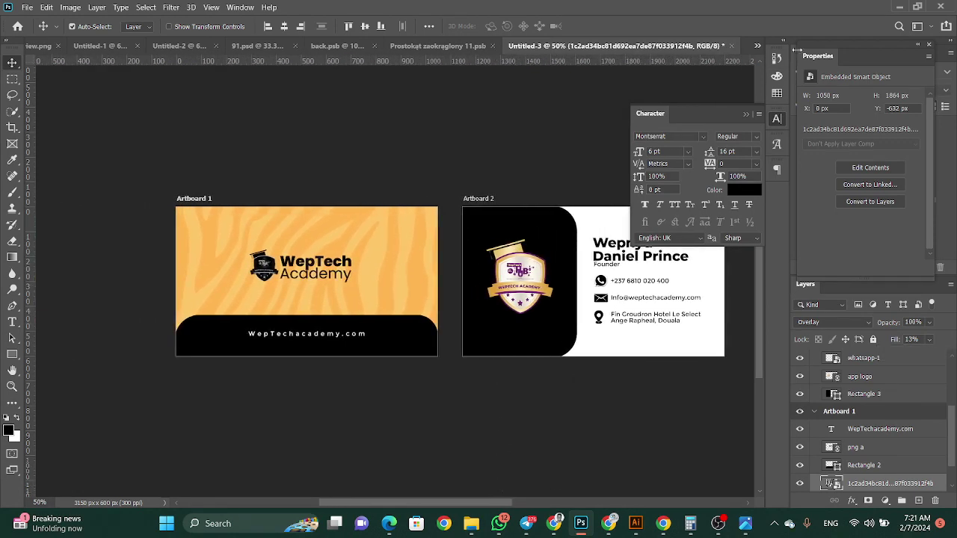
left_click(745, 114)
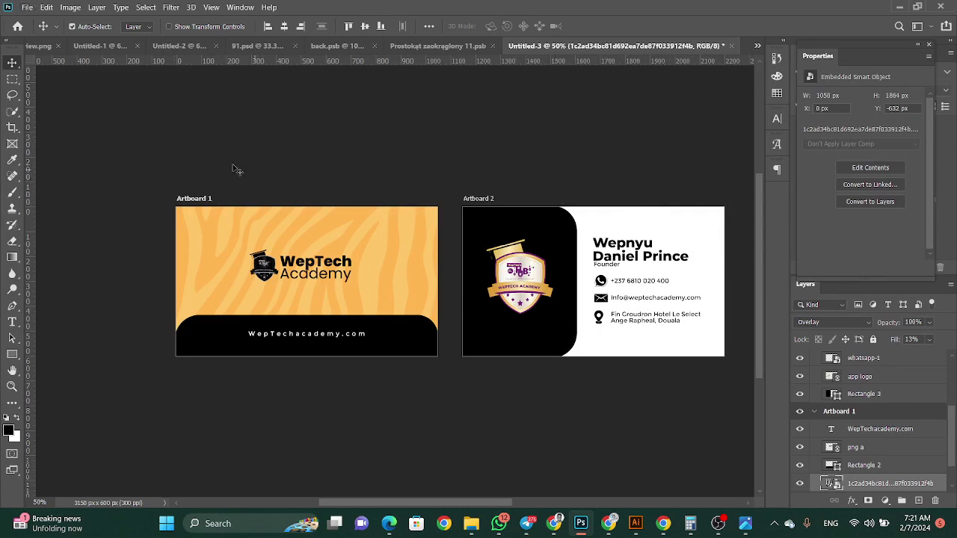
Quick-export both artboards as PNG into the 'How to Design a Business Cards with Presentation' folder
left_click(28, 7)
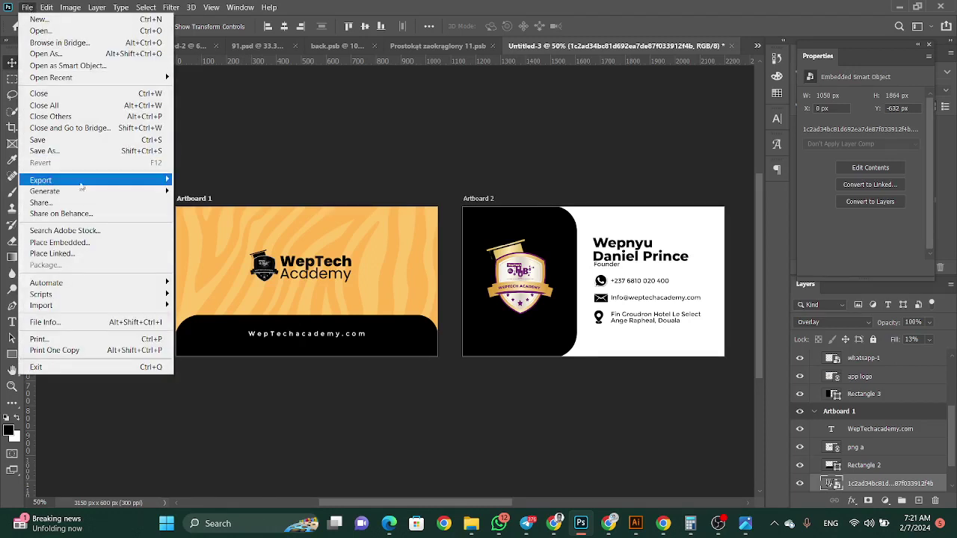
mouse_move(81, 182)
left_click(198, 183)
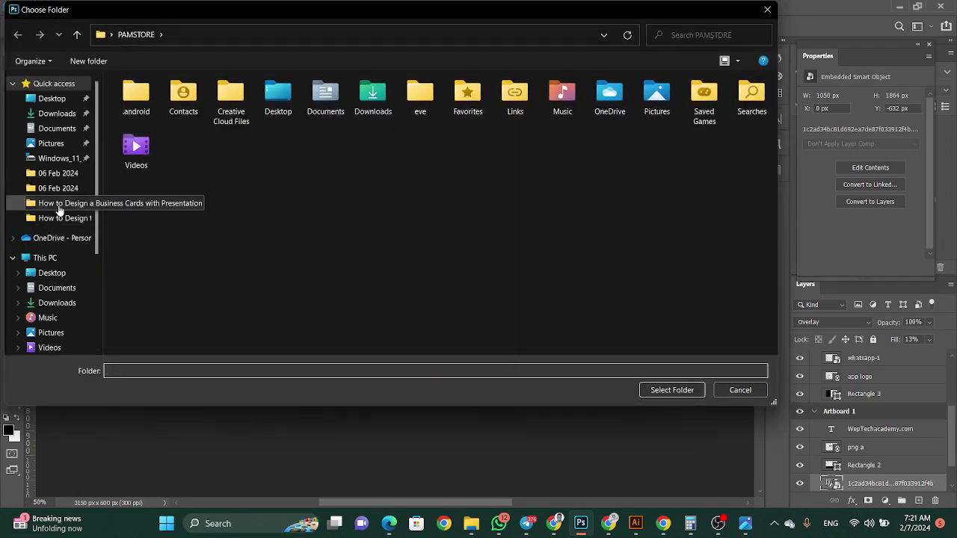
left_click(45, 204)
left_click(670, 390)
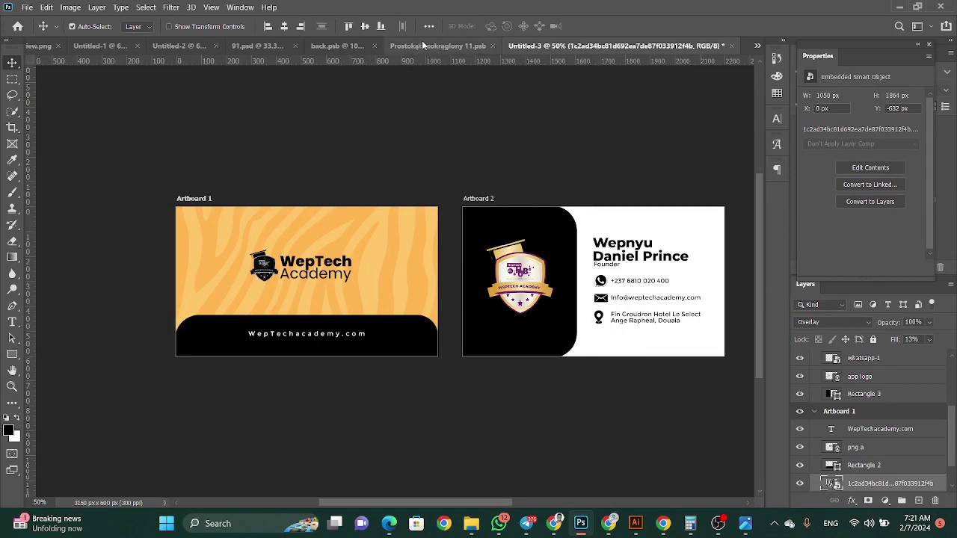
Close the Prostokąt zaokrąglony 11.psb mockup without saving
left_click(26, 7)
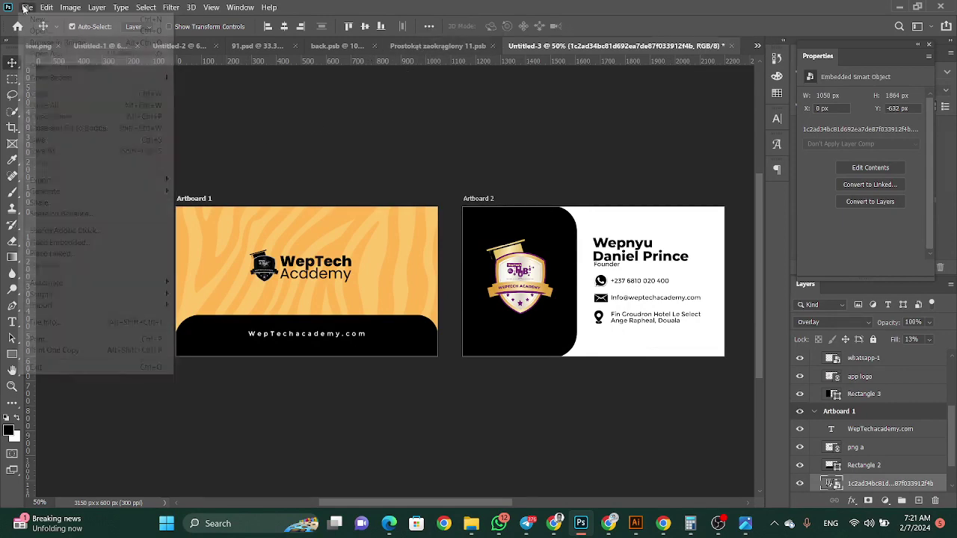
left_click(285, 196)
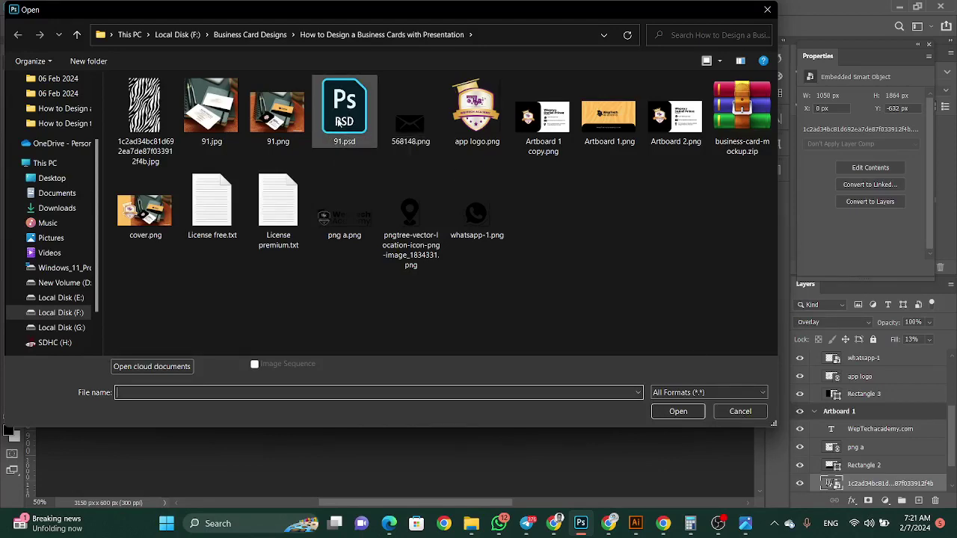
left_click(740, 411)
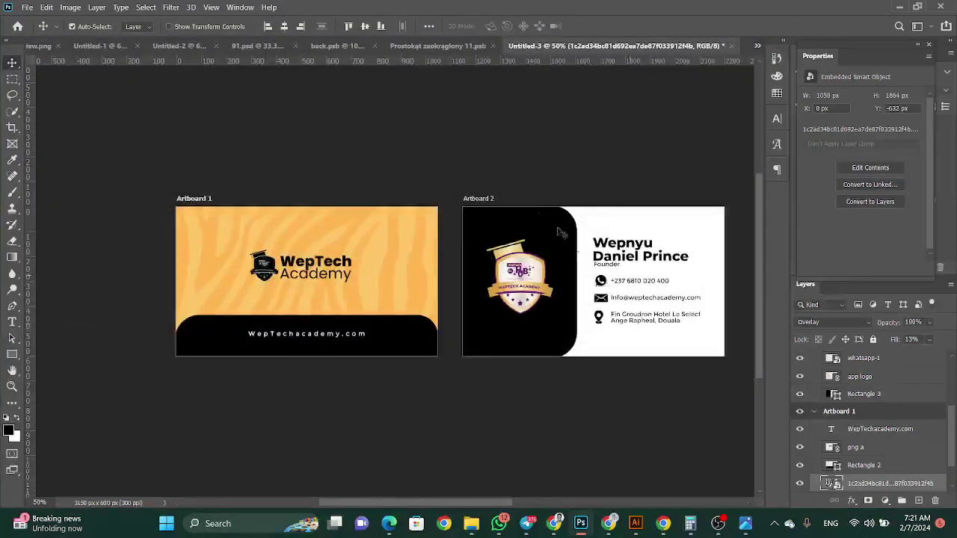
left_click(441, 45)
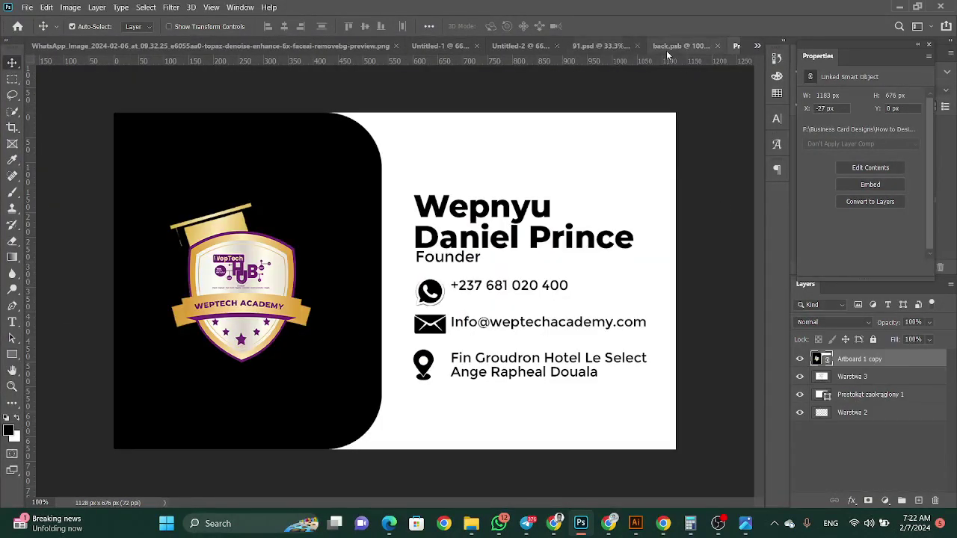
left_click(636, 45)
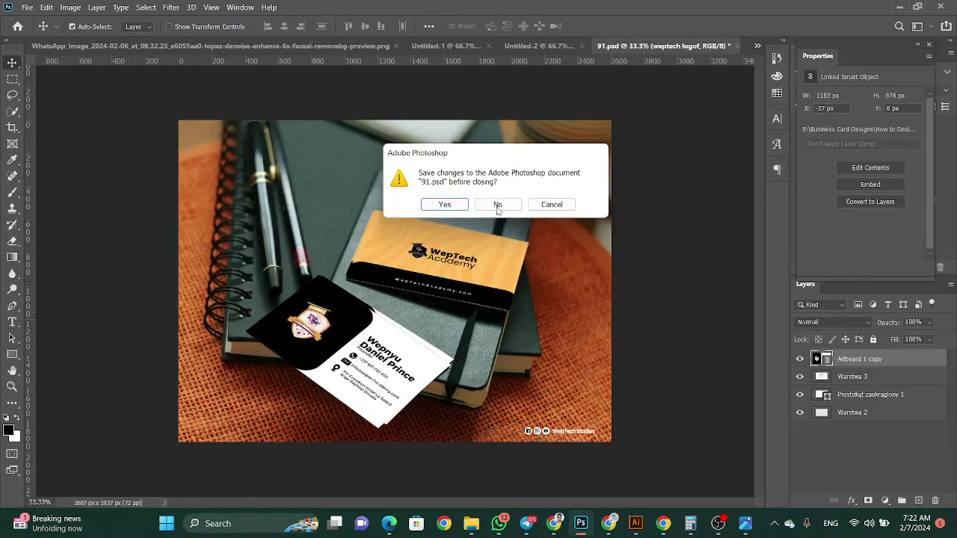
left_click(498, 205)
Close back.psb and 91.psd without saving, then start opening a saved file
left_click(640, 46)
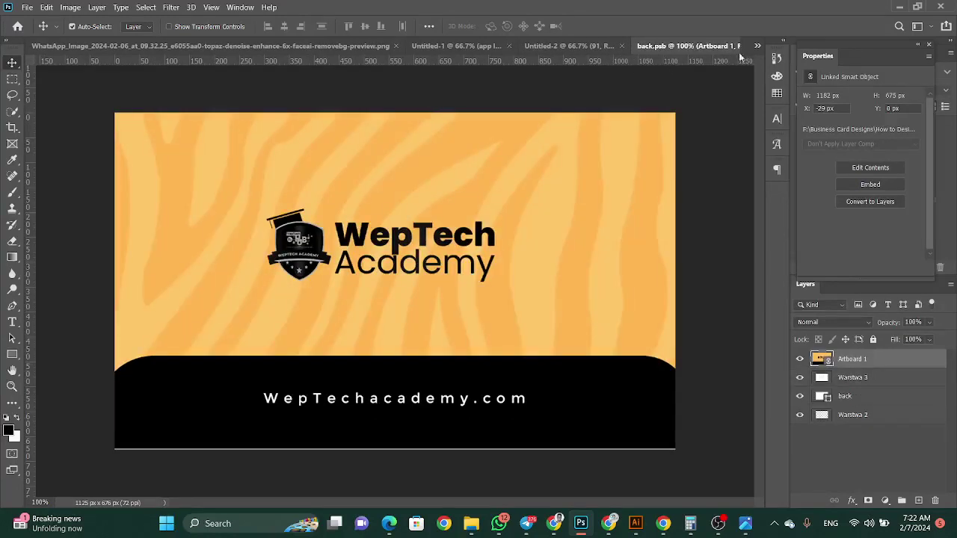
left_click_drag(673, 46, 408, 135)
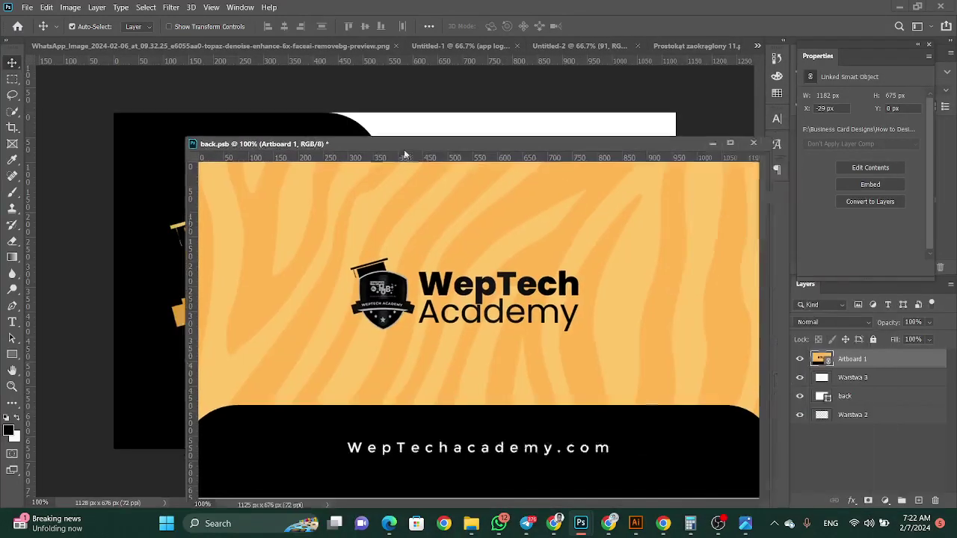
left_click(699, 142)
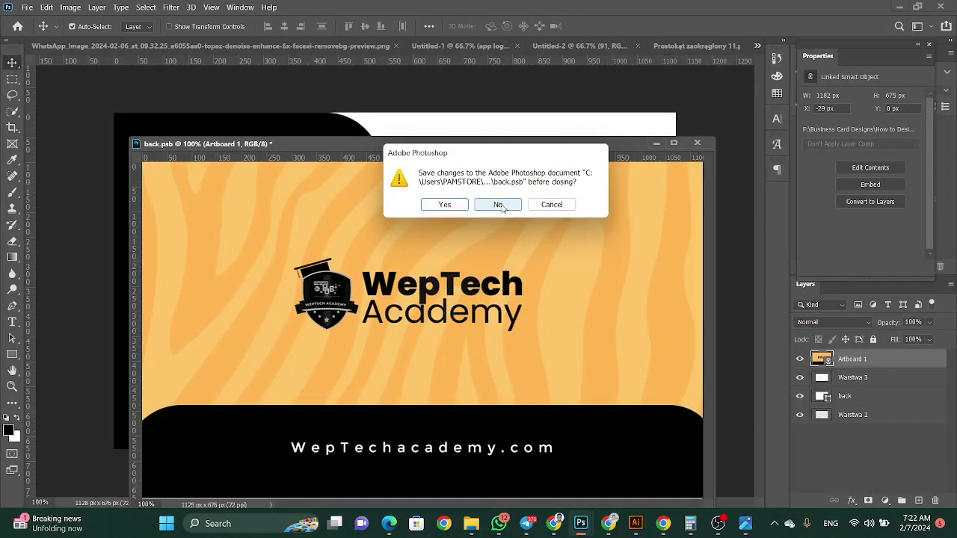
left_click(497, 205)
left_click(663, 46)
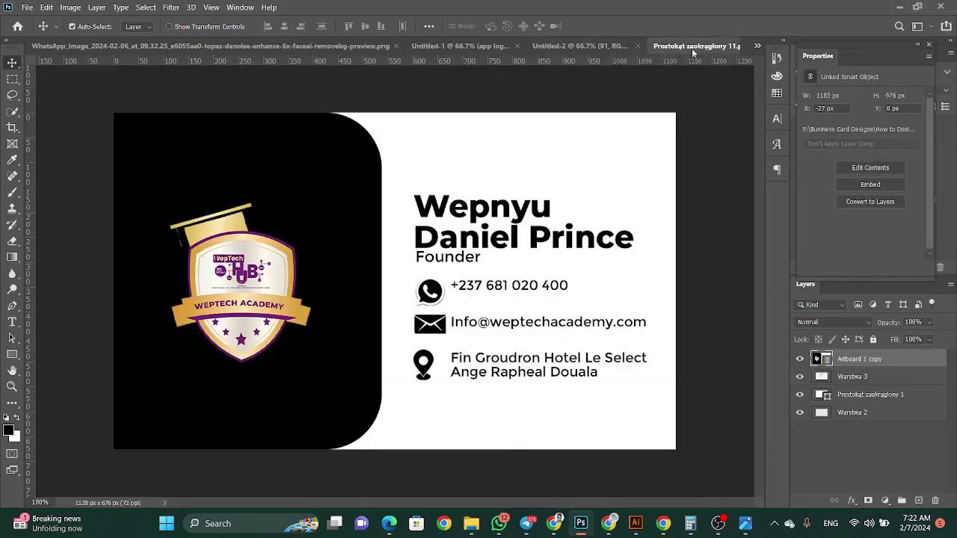
left_click_drag(706, 49, 421, 202)
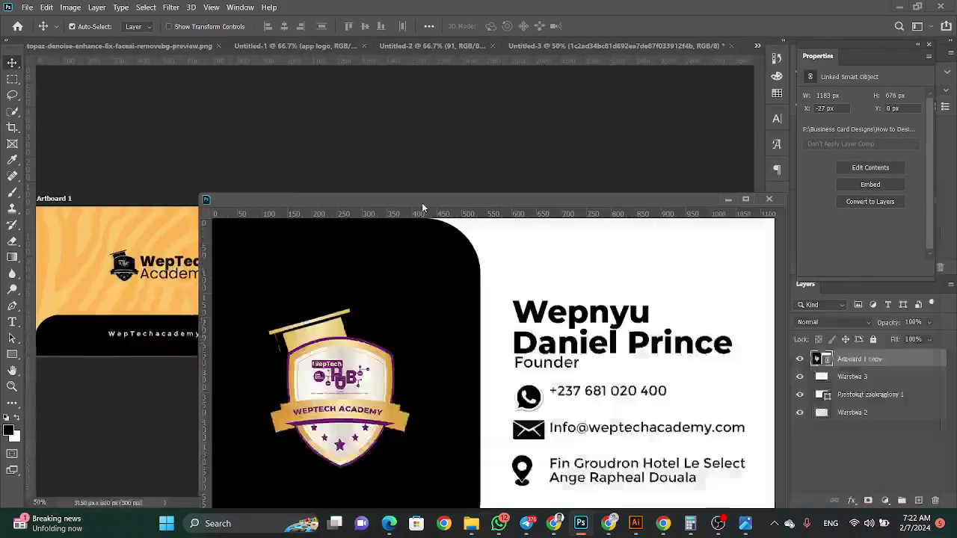
left_click(769, 199)
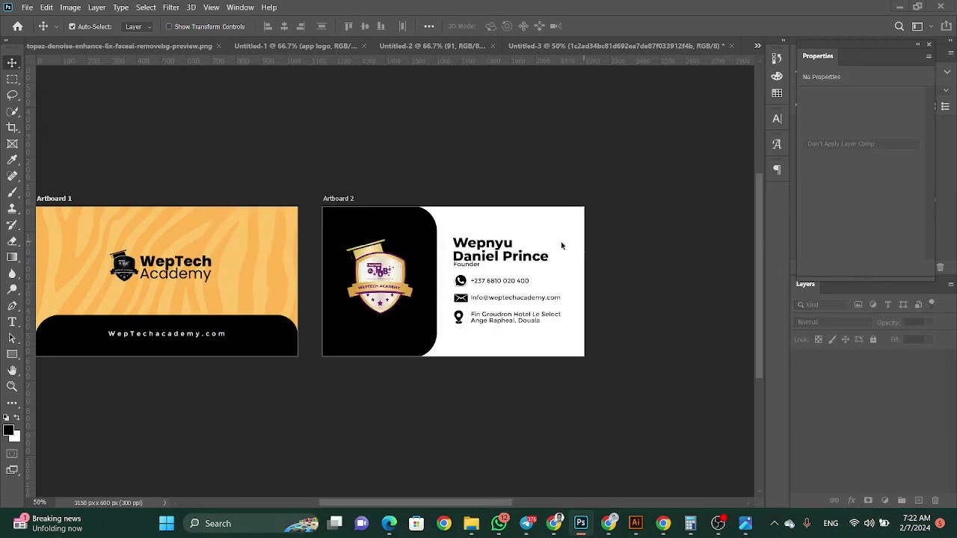
left_click(27, 8)
left_click(30, 33)
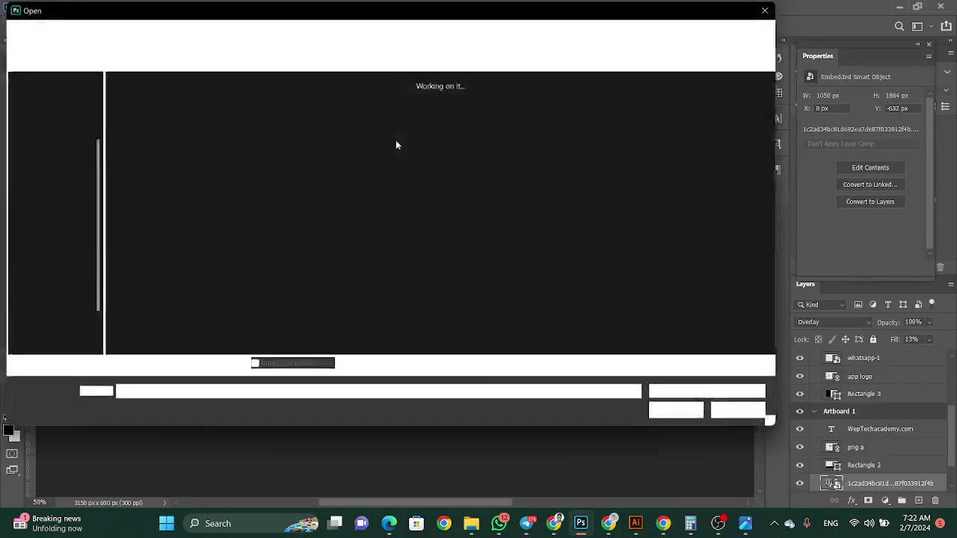
Open the mockup's back card smart object and hide its sample layers
double_click(338, 135)
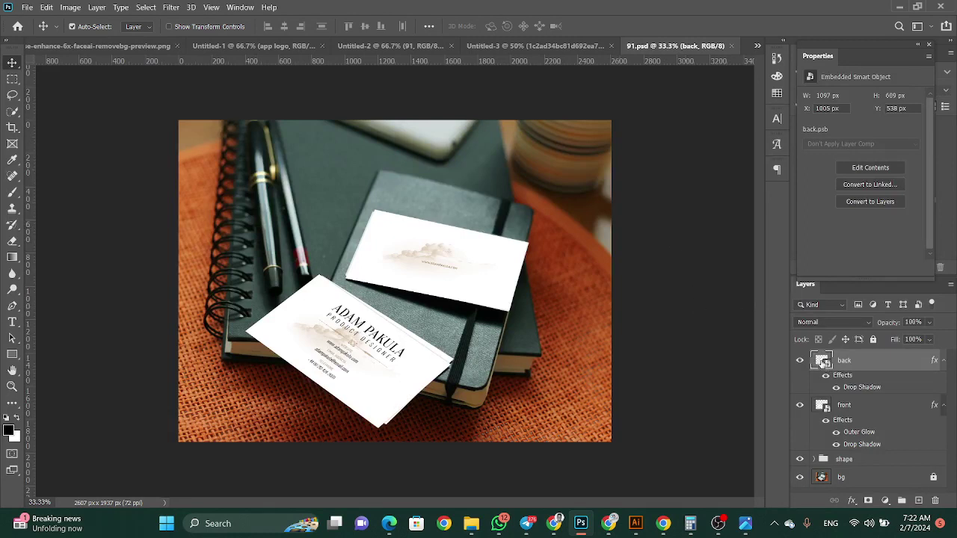
double_click(822, 362)
left_click_drag(800, 359, 800, 397)
Embed Artboard 1.png, stretch it to fill the back card, and save back to 91.psd
left_click(27, 7)
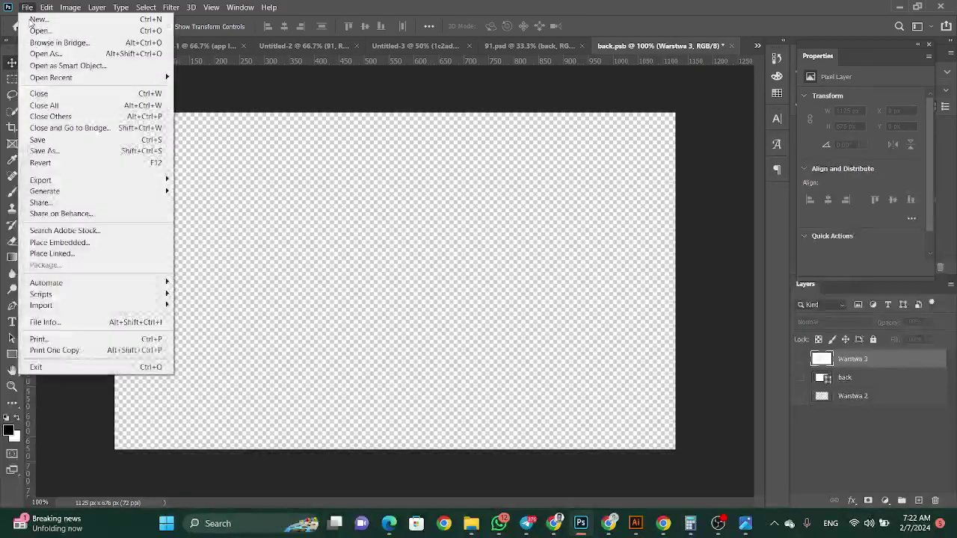
left_click(77, 245)
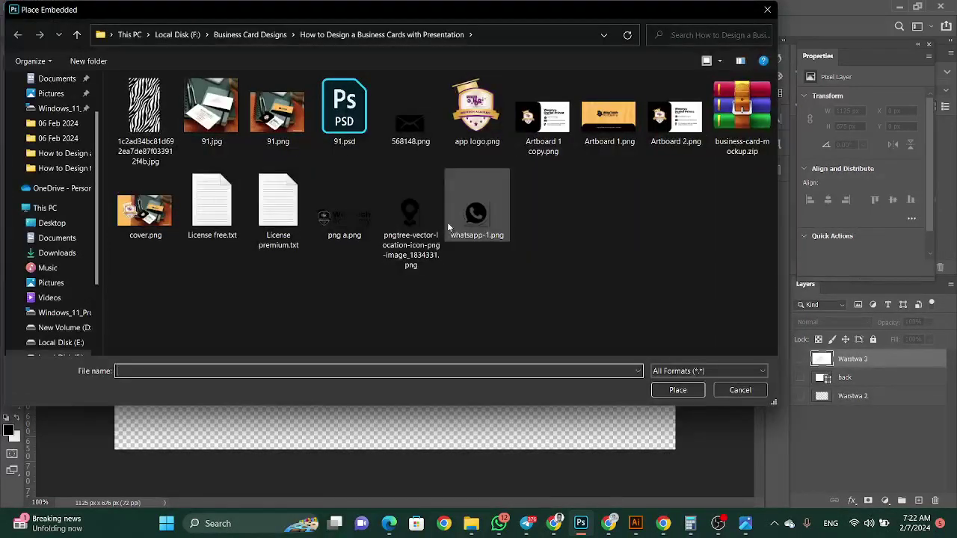
left_click(598, 129)
left_click(673, 389)
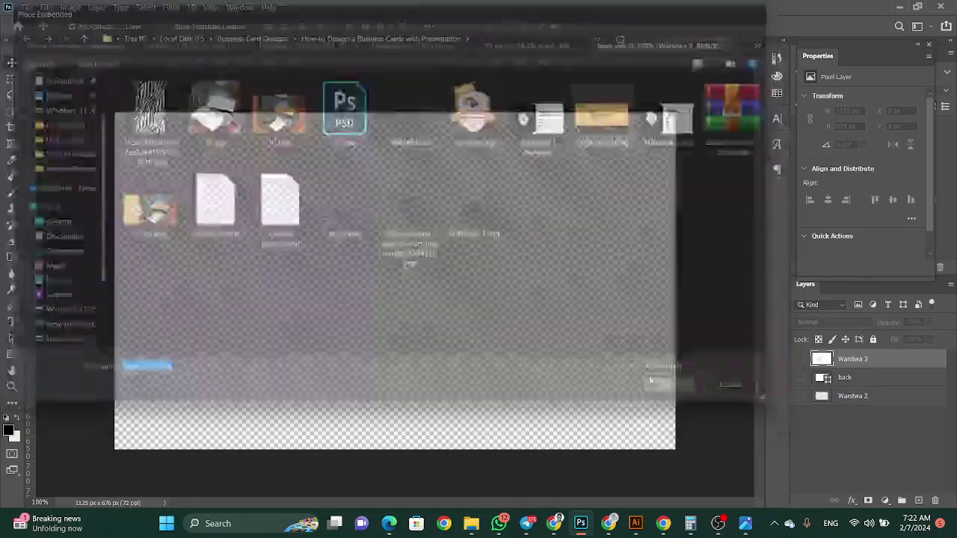
left_click_drag(392, 430, 394, 449)
left_click_drag(397, 133, 394, 113)
key("Return")
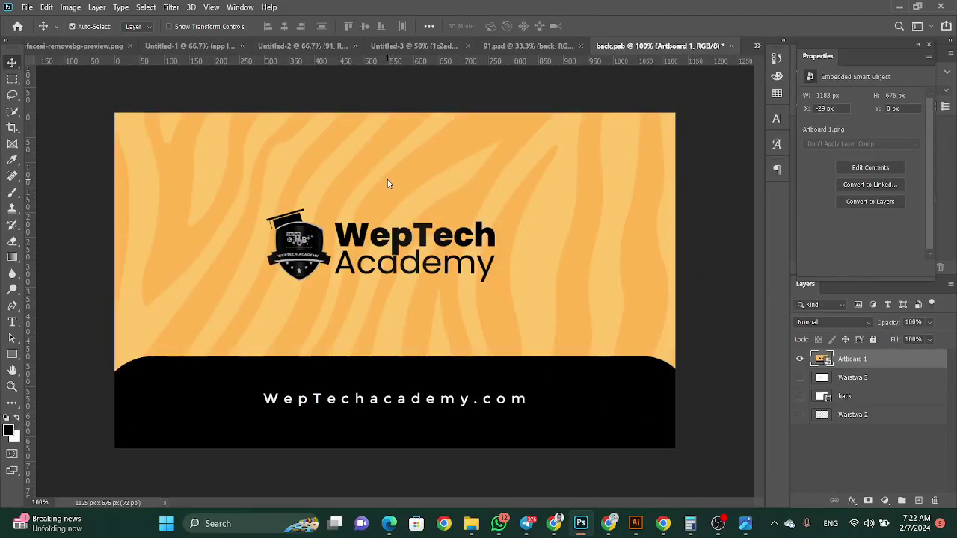
key("ctrl+s")
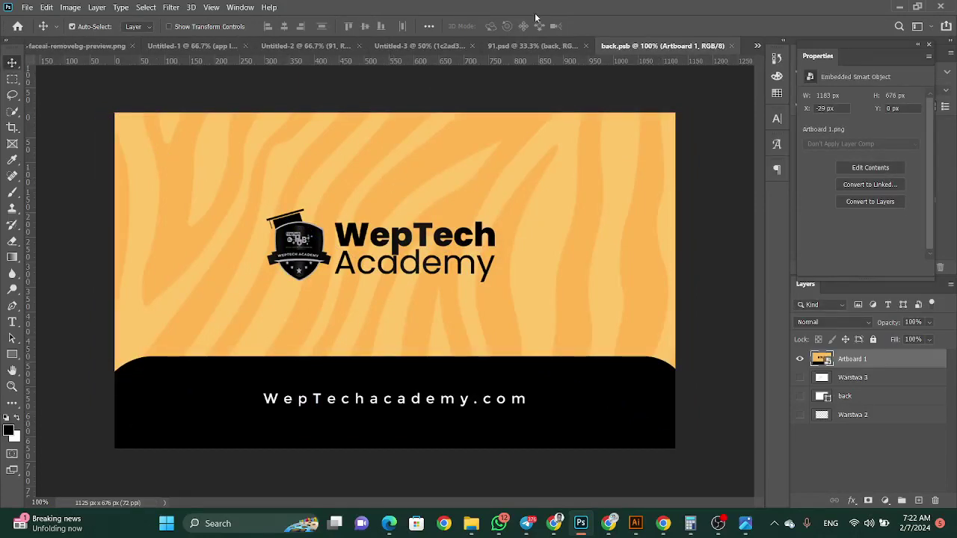
left_click(500, 46)
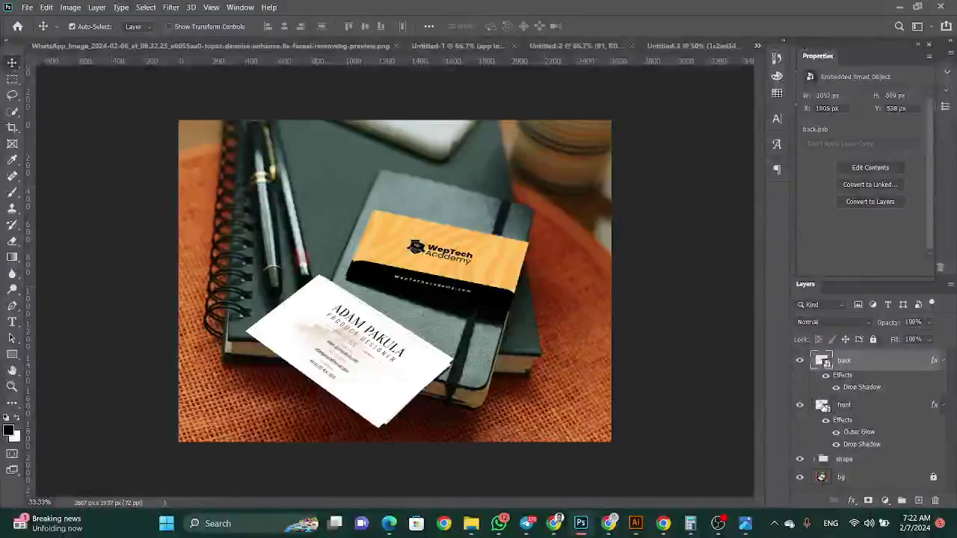
Open the front card's smart object and hide its three original layers
double_click(823, 406)
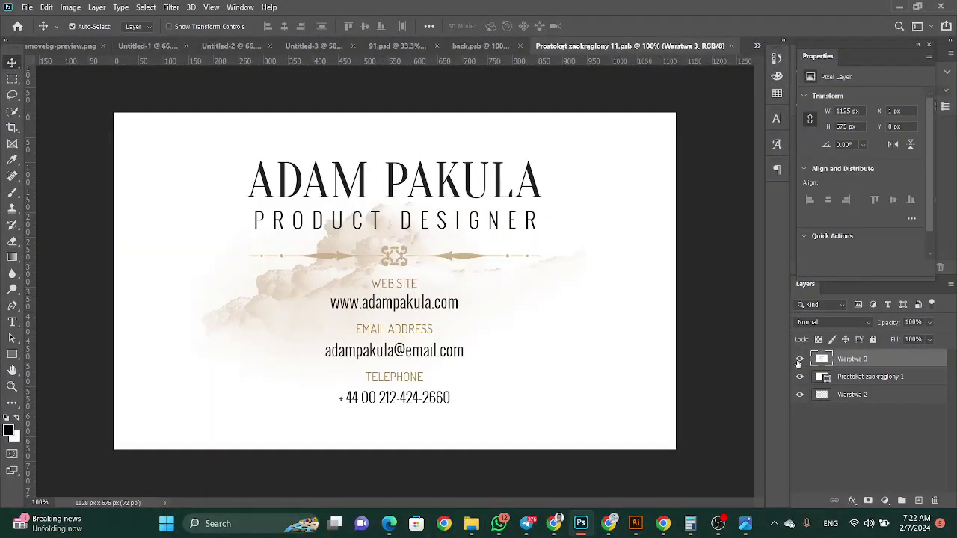
left_click(799, 359)
left_click(799, 377)
left_click(800, 394)
Embed Artboard 1 copy.png, stretch it to fill the front card, and save back to 91.psd
left_click(27, 7)
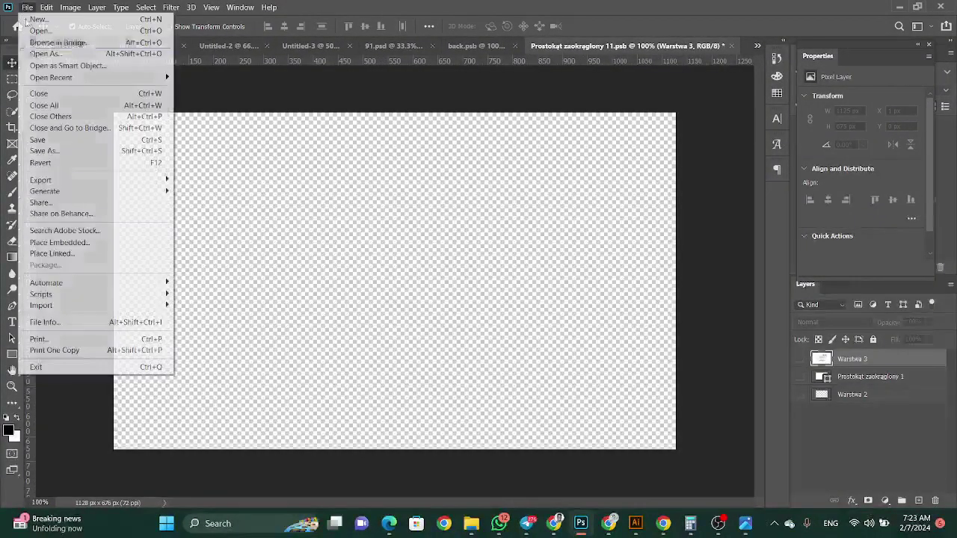
left_click(60, 244)
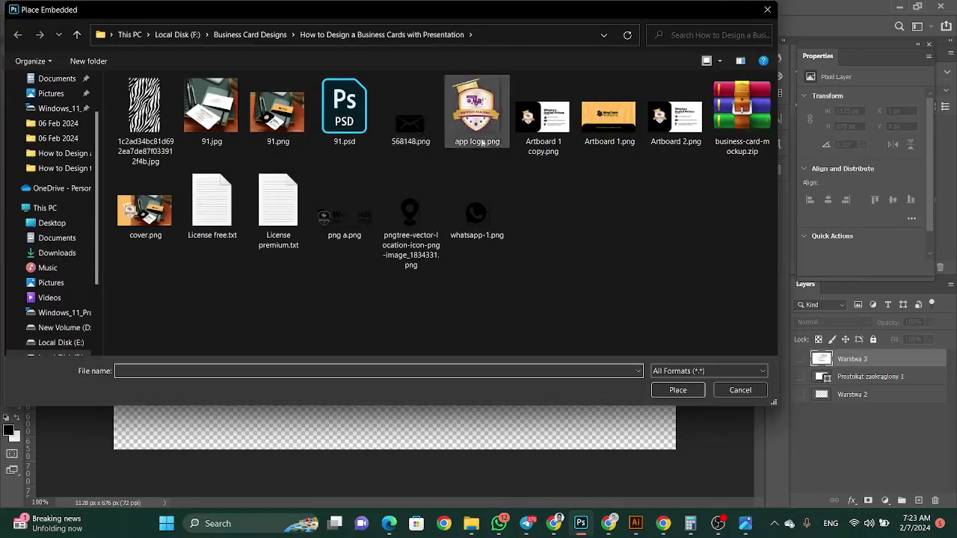
left_click(543, 119)
left_click(677, 390)
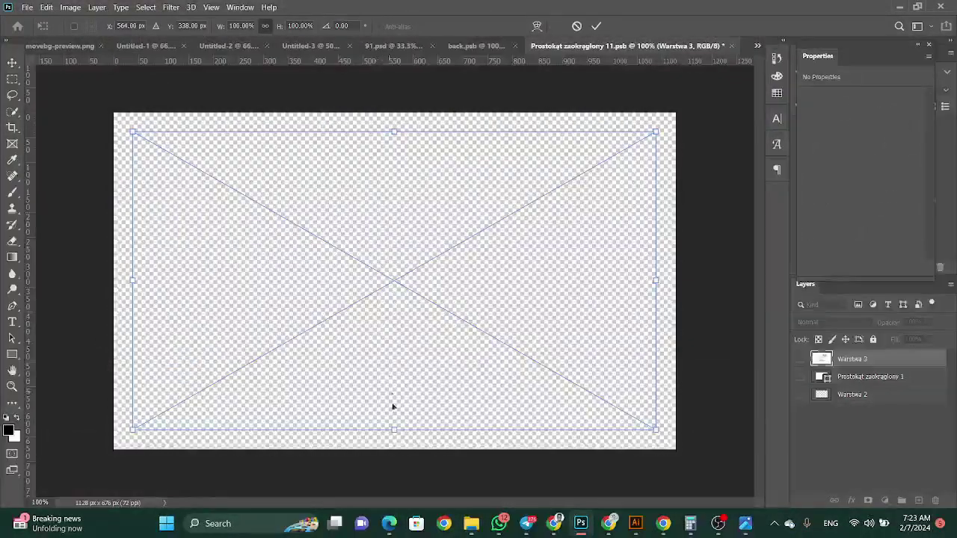
left_click_drag(394, 432, 396, 450)
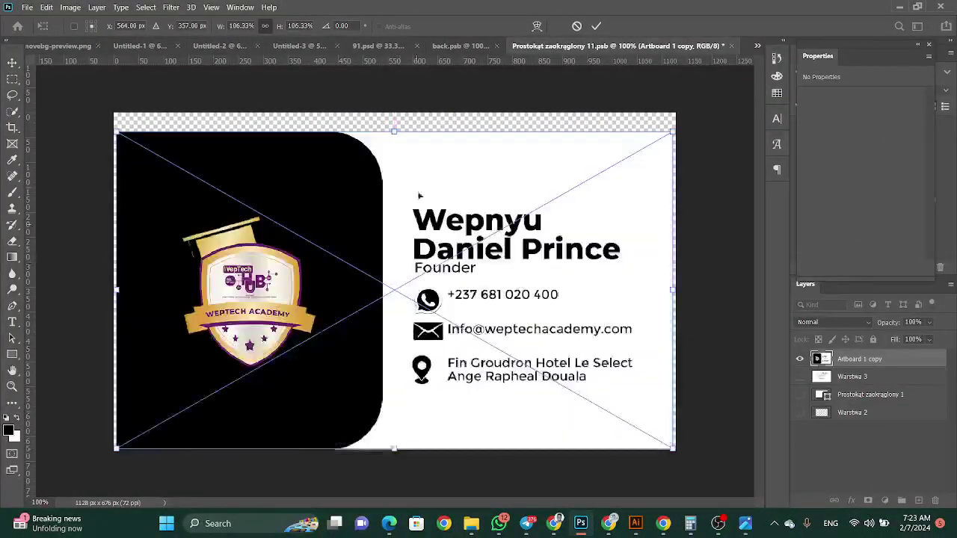
left_click_drag(394, 132, 395, 115)
key("Return")
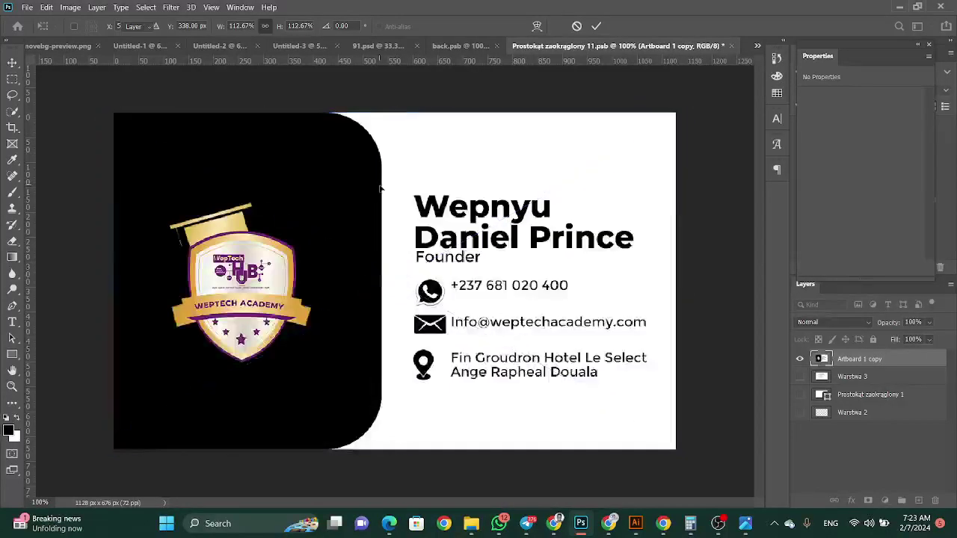
key("ctrl+s")
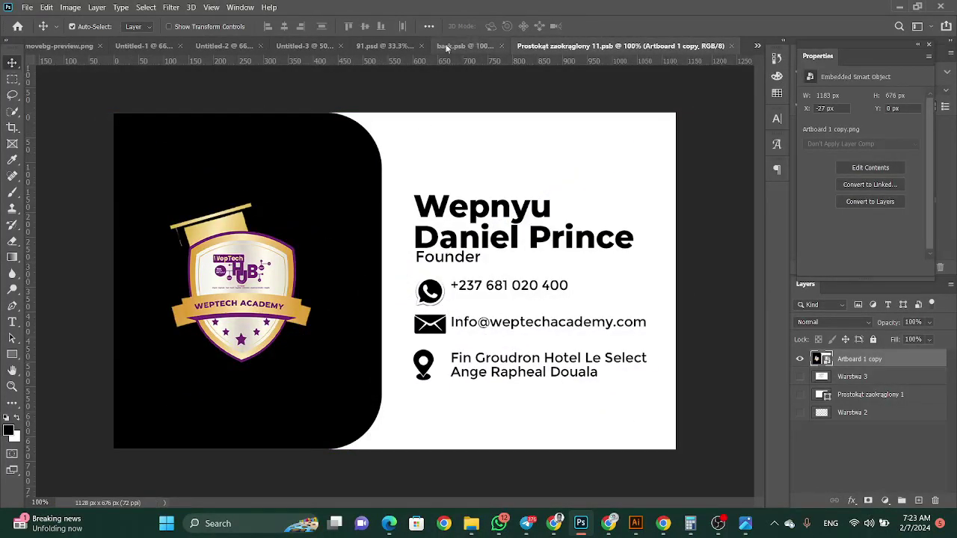
left_click(373, 47)
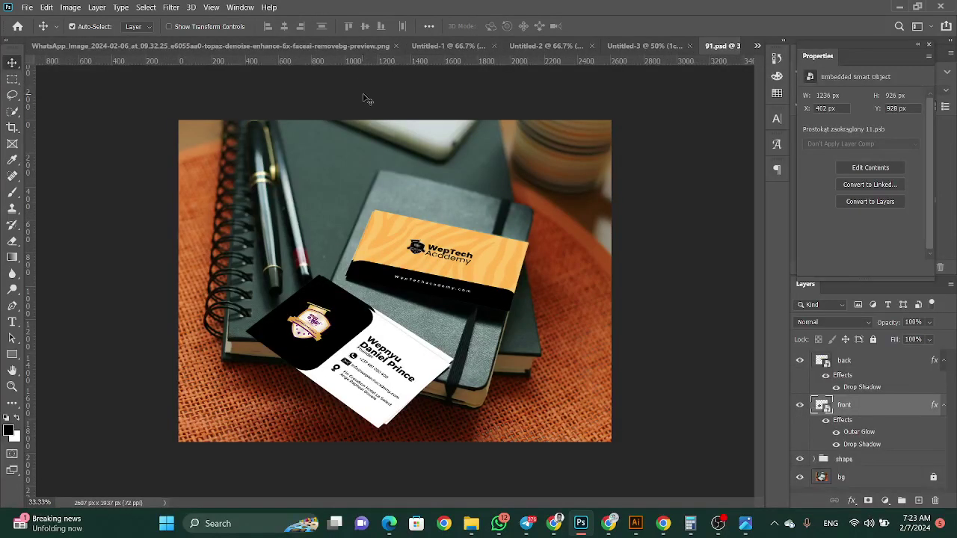
Place weptech logof.png from D:\WepTech Studios as a linked layer in the bottom-right corner
left_click(26, 6)
key("Escape")
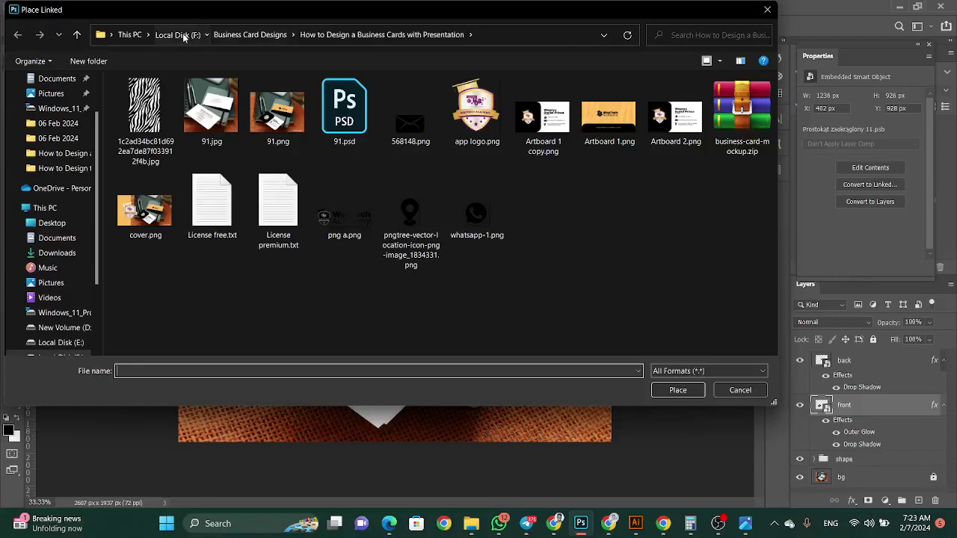
left_click(177, 34)
left_click(65, 328)
scroll(224, 321, "down", 10)
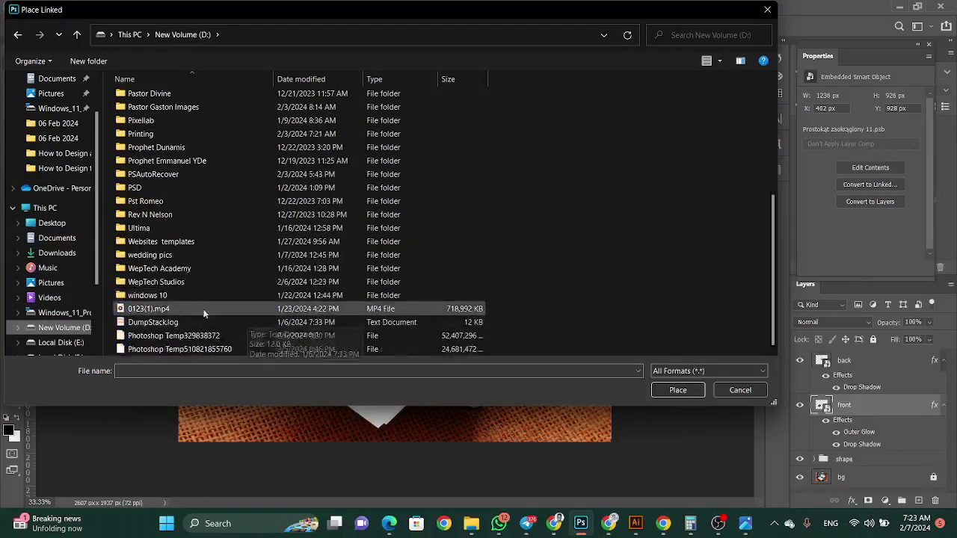
double_click(194, 282)
left_click(479, 225)
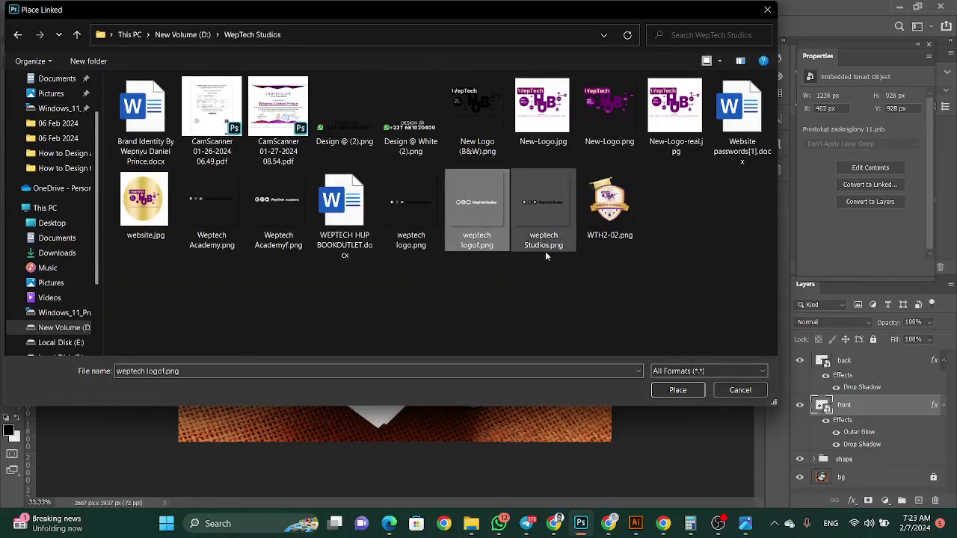
left_click(683, 393)
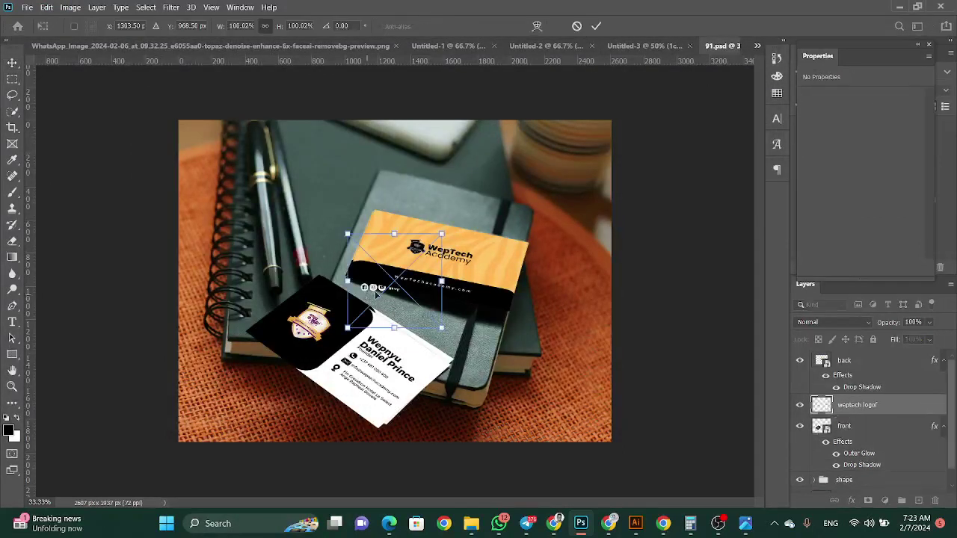
left_click_drag(376, 293, 544, 427)
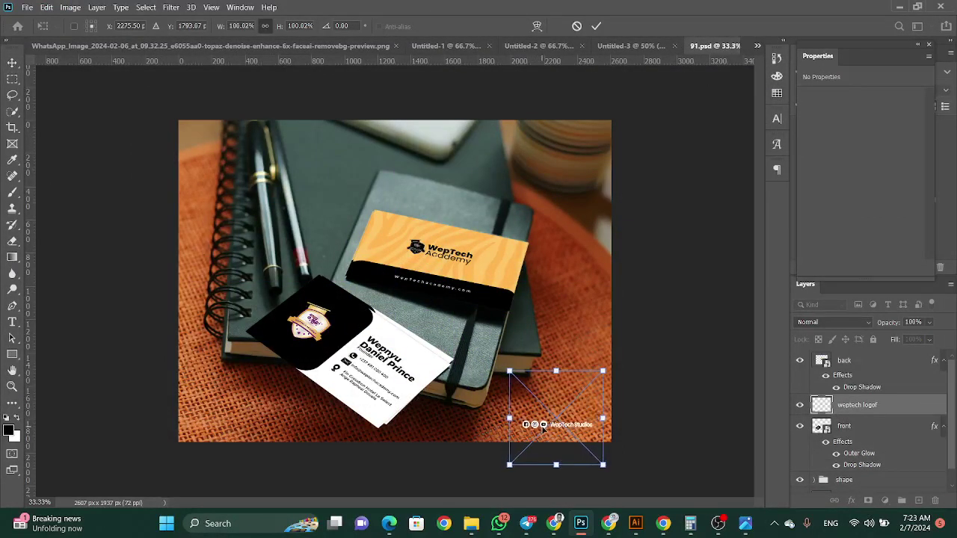
key("Return")
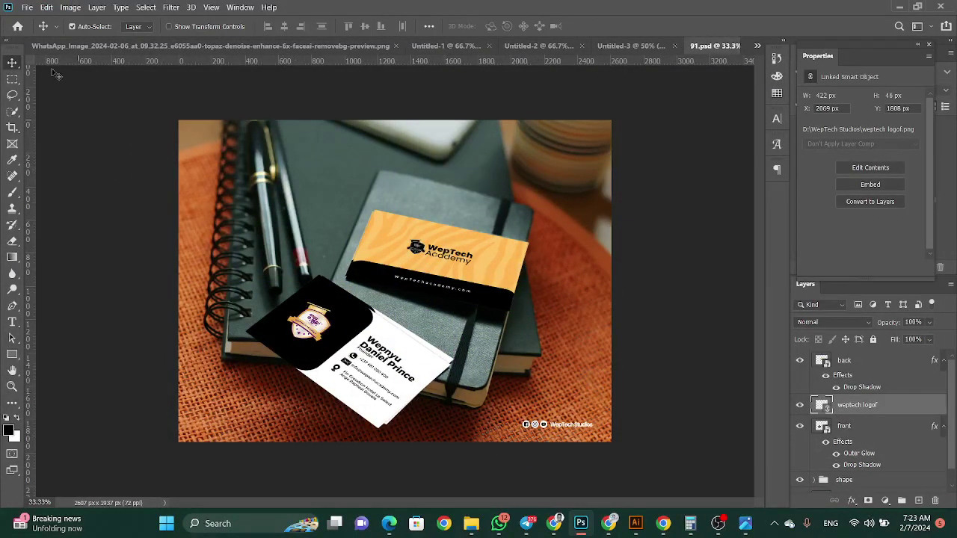